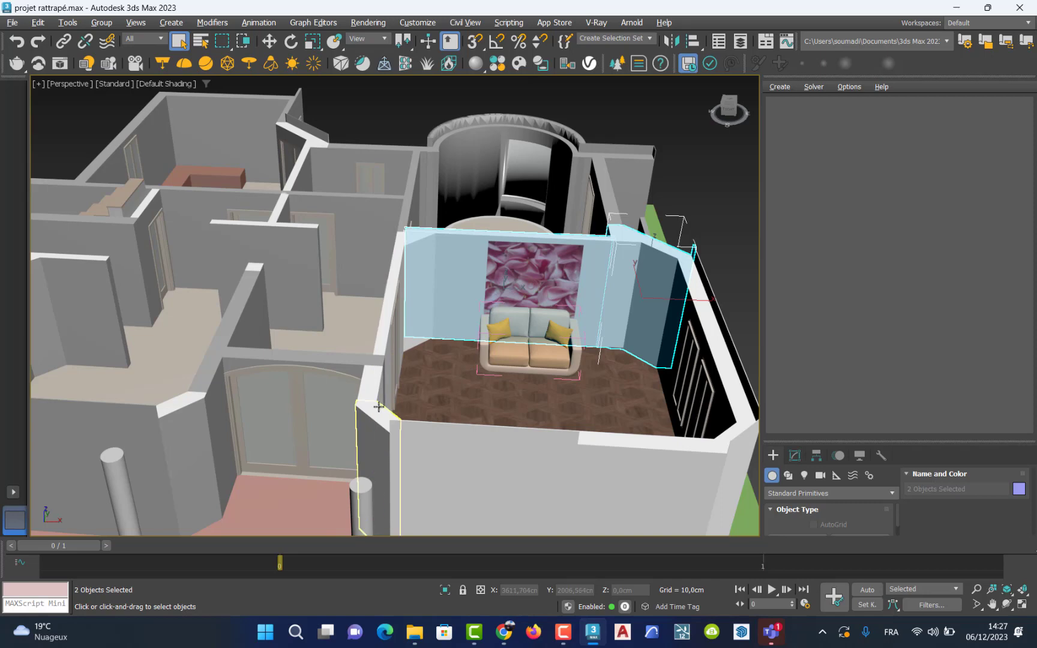
- Add the remaining walls around the sofa room, including the arched-door wall, to the selection, checking it by deleting them and undoing the deletion
ctrl+click(376, 420)
ctrl+click(428, 424)
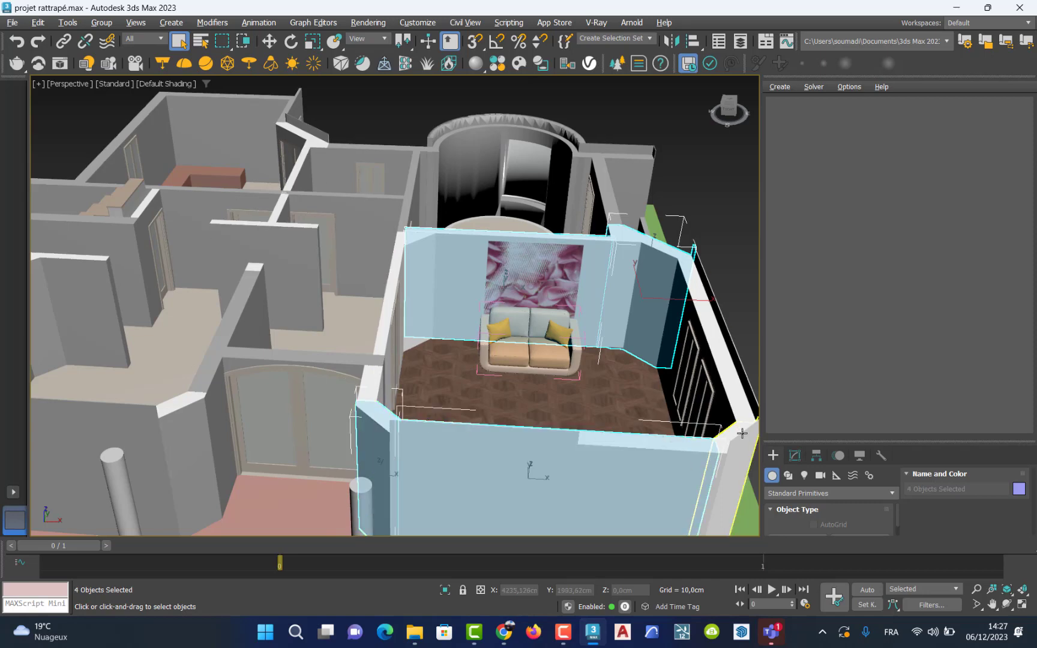
ctrl+click(729, 391)
ctrl+click(451, 282)
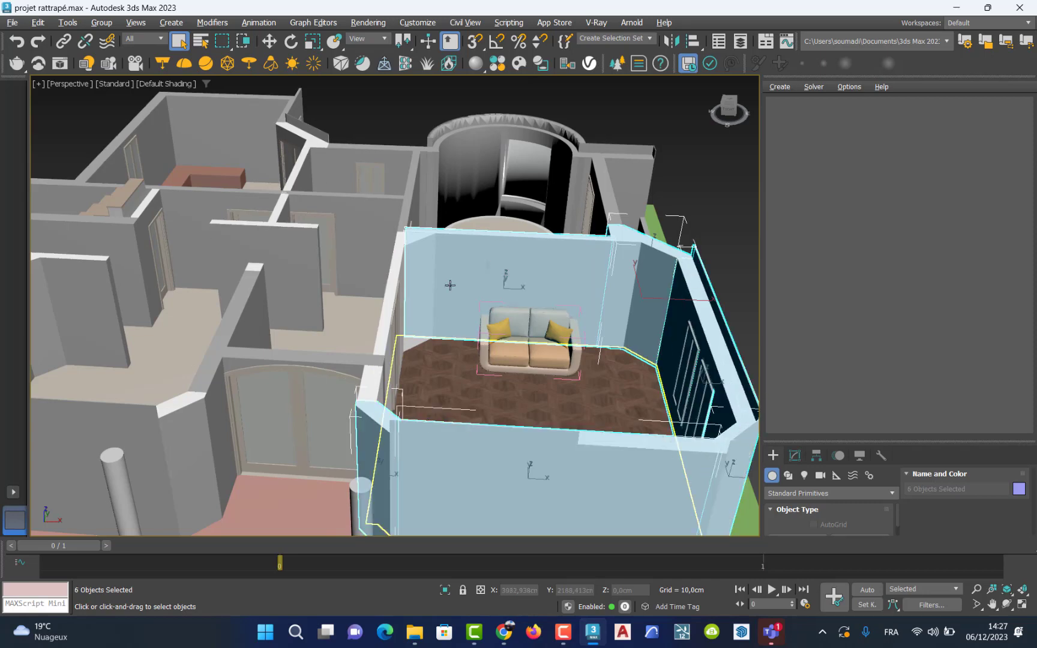
ctrl+click(389, 326)
ctrl+click(360, 360)
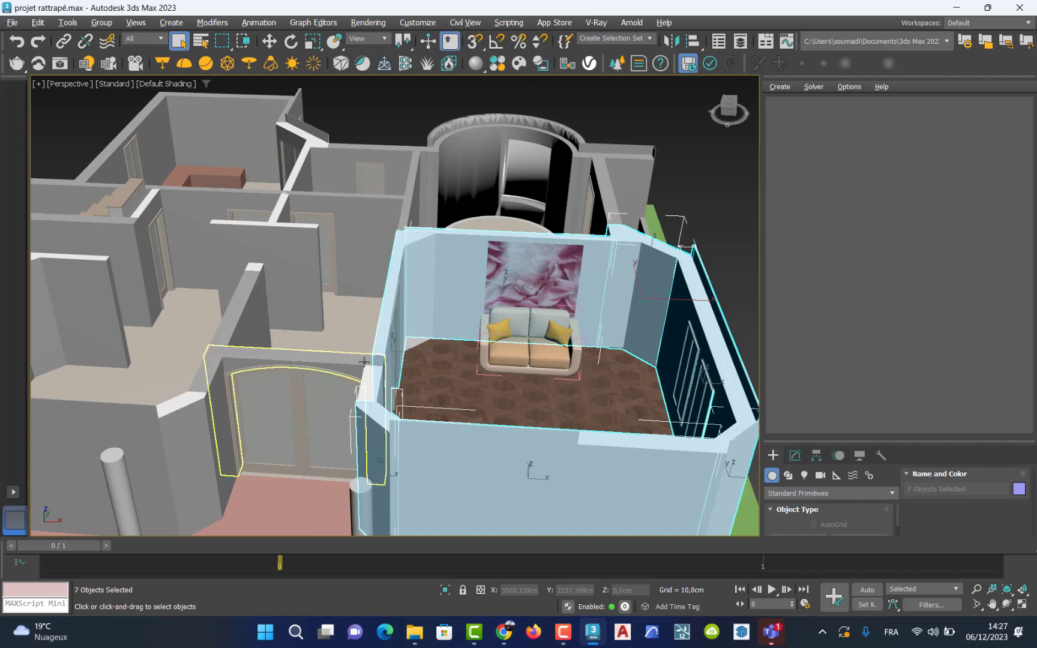
key(Delete)
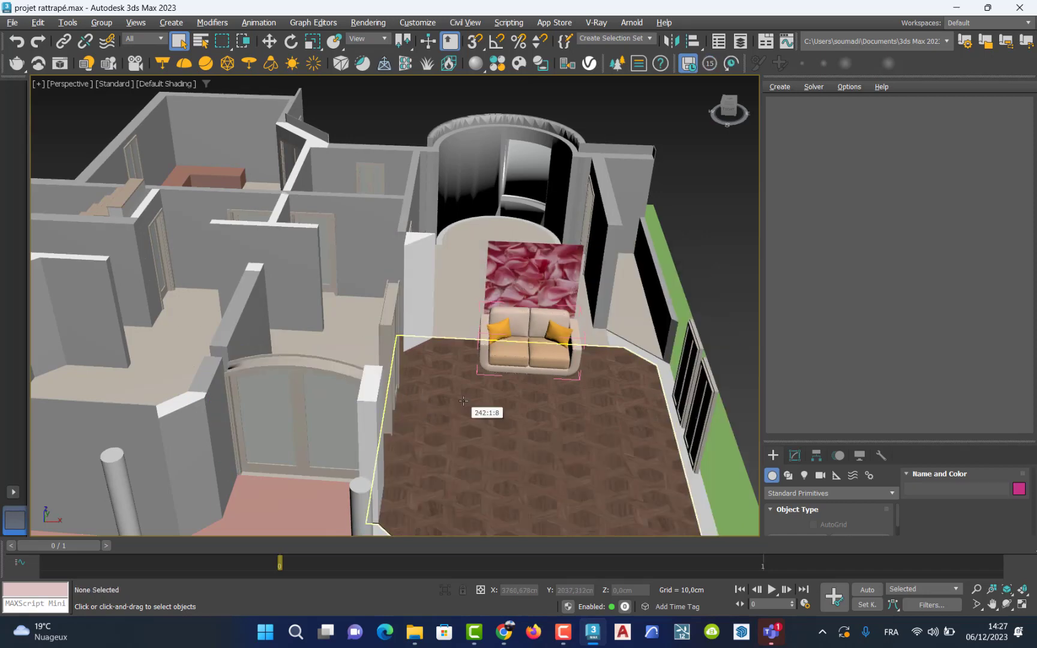
key(ctrl+z)
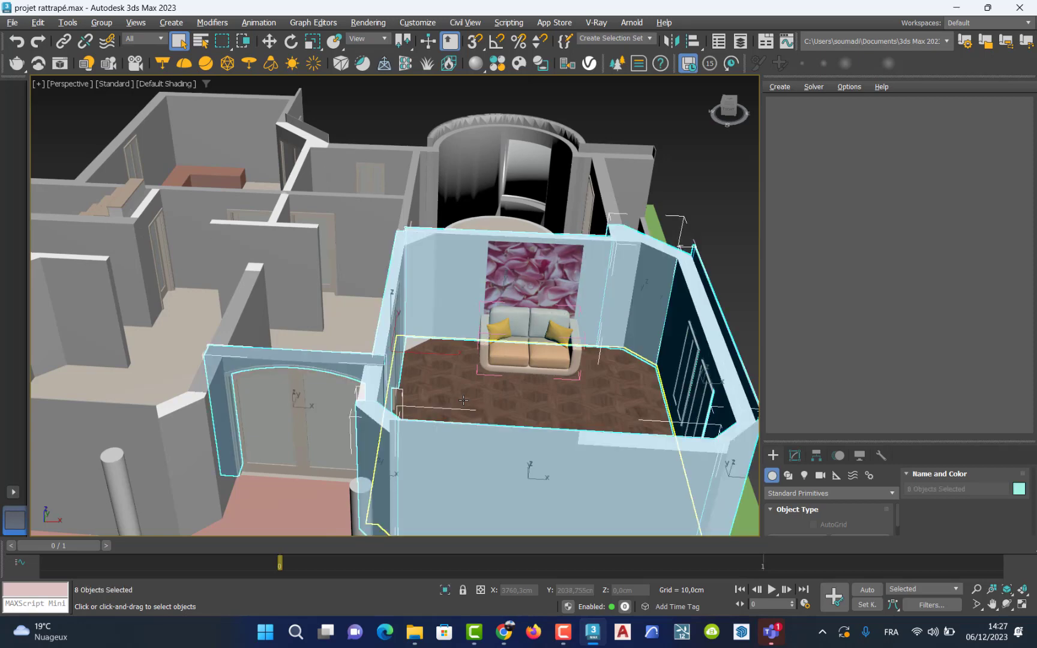
- Assign the pale green VRay Material #7 to the selected room walls
key(m)
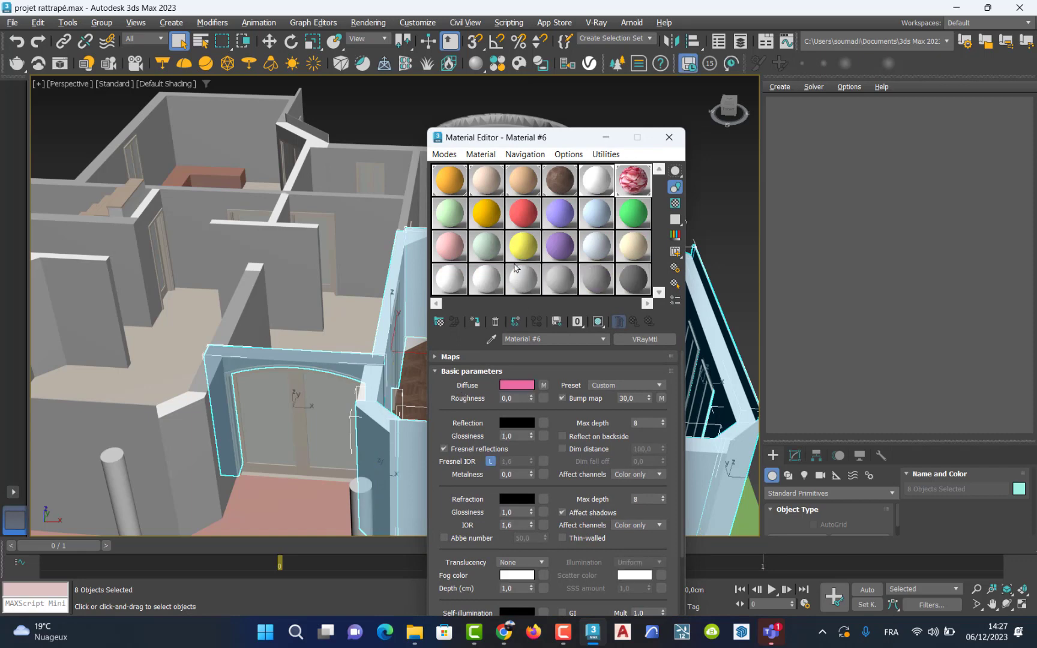
click(450, 209)
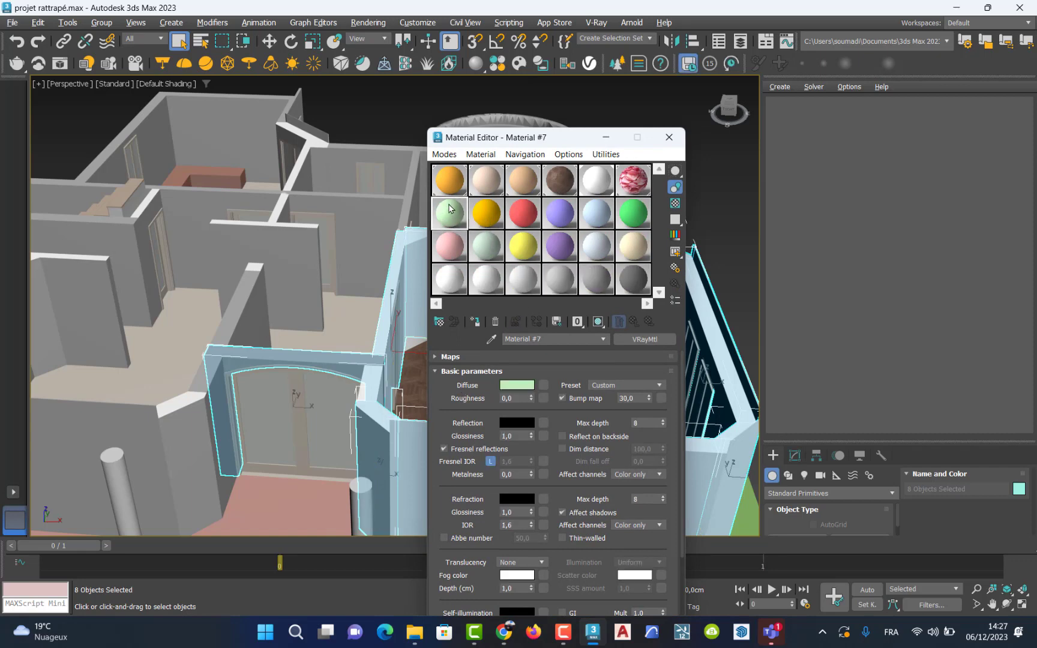
click(477, 323)
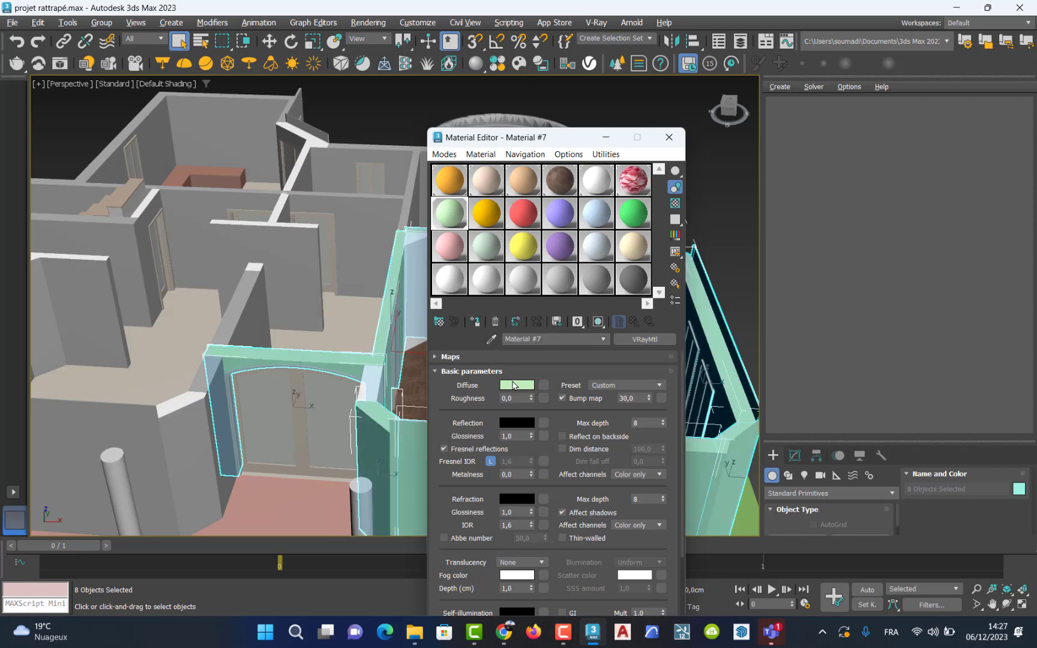
- Set the diffuse colour of Material #7 to white (255, 255, 255), reassign it to the walls and enable its shaded viewport display
click(515, 385)
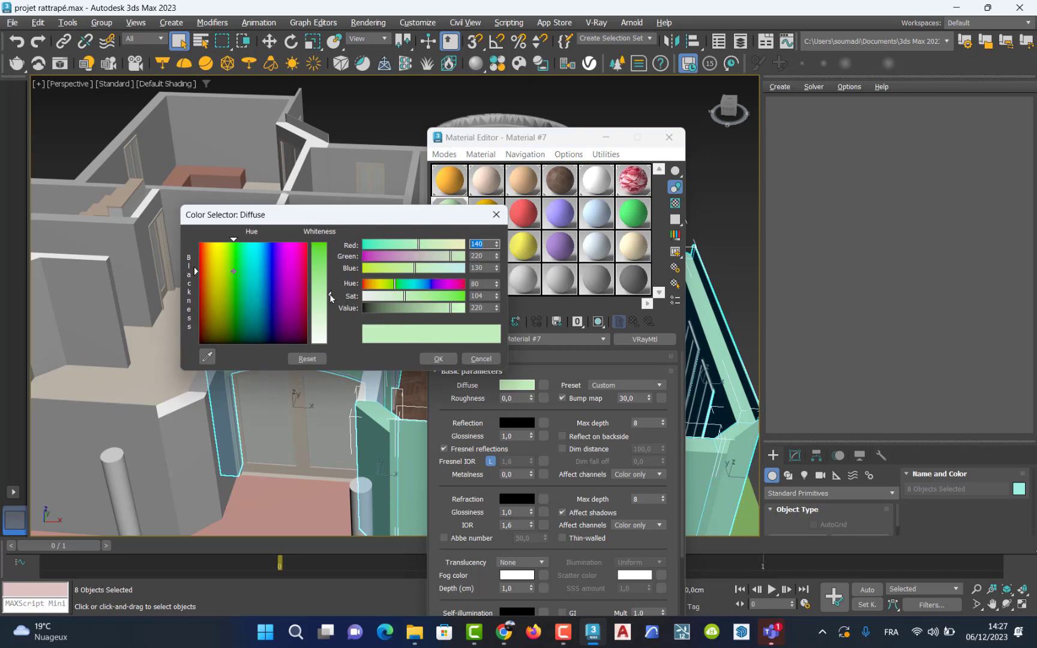
drag(331, 298, 330, 346)
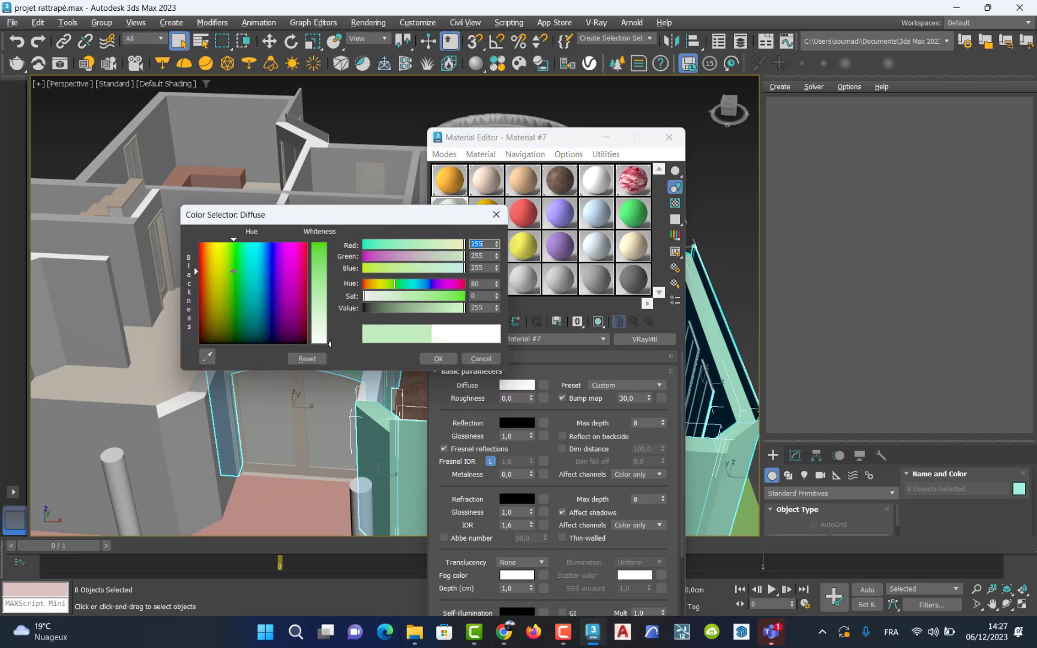
click(438, 359)
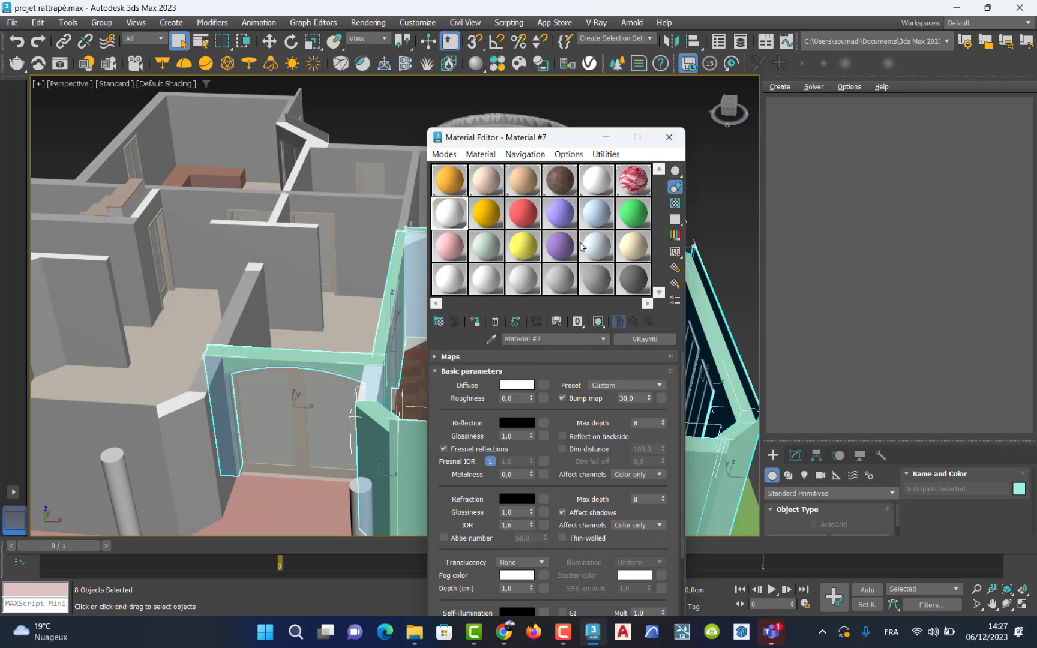
click(475, 323)
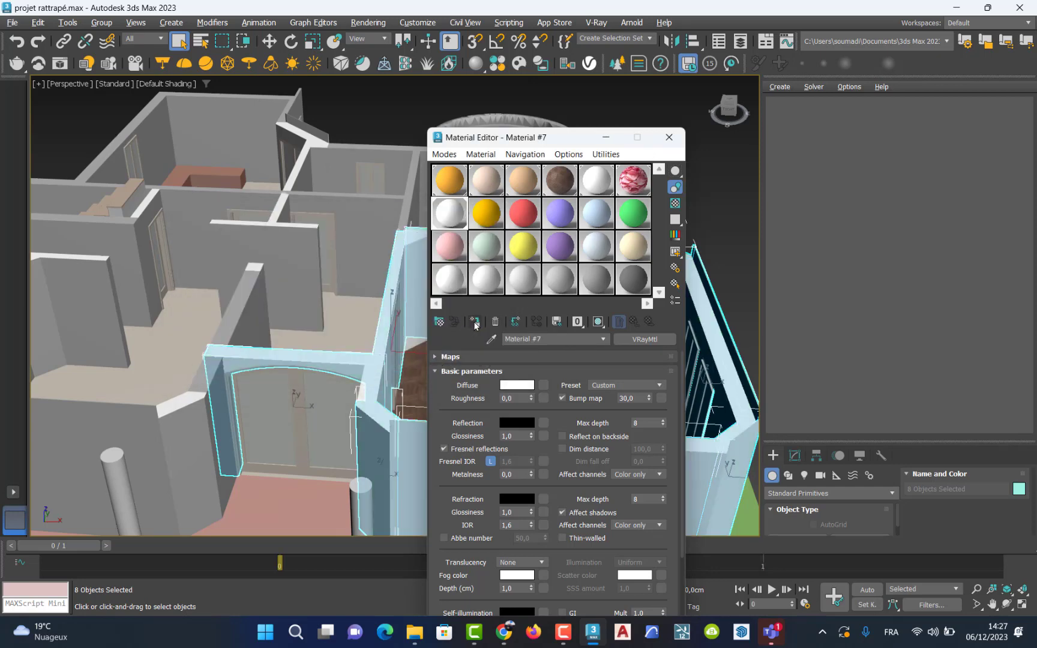
click(597, 322)
click(668, 141)
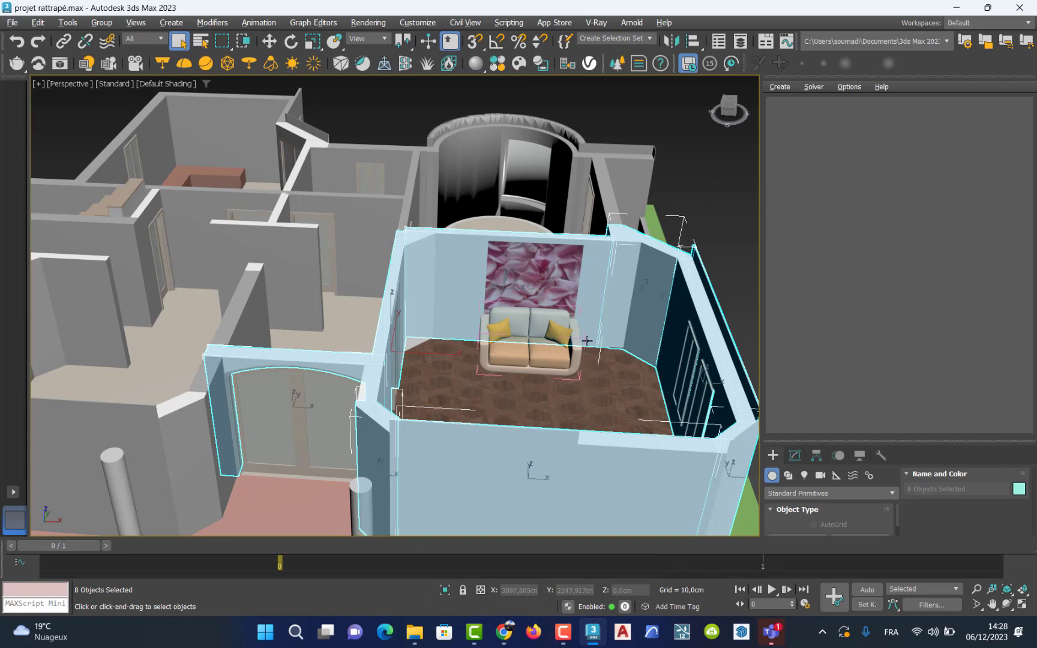
key(m)
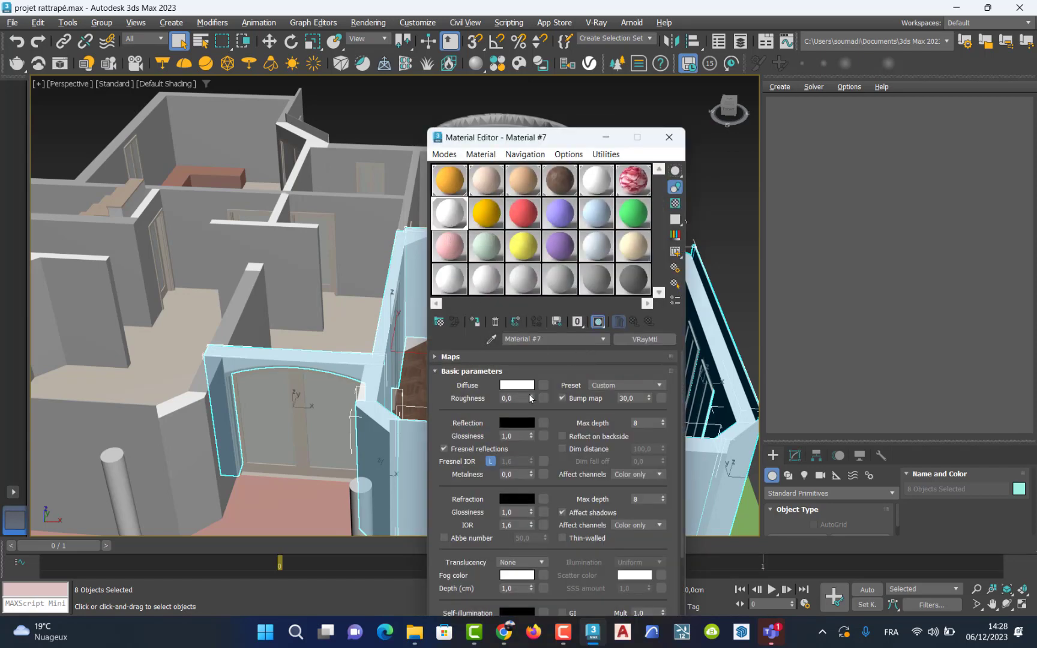
click(523, 424)
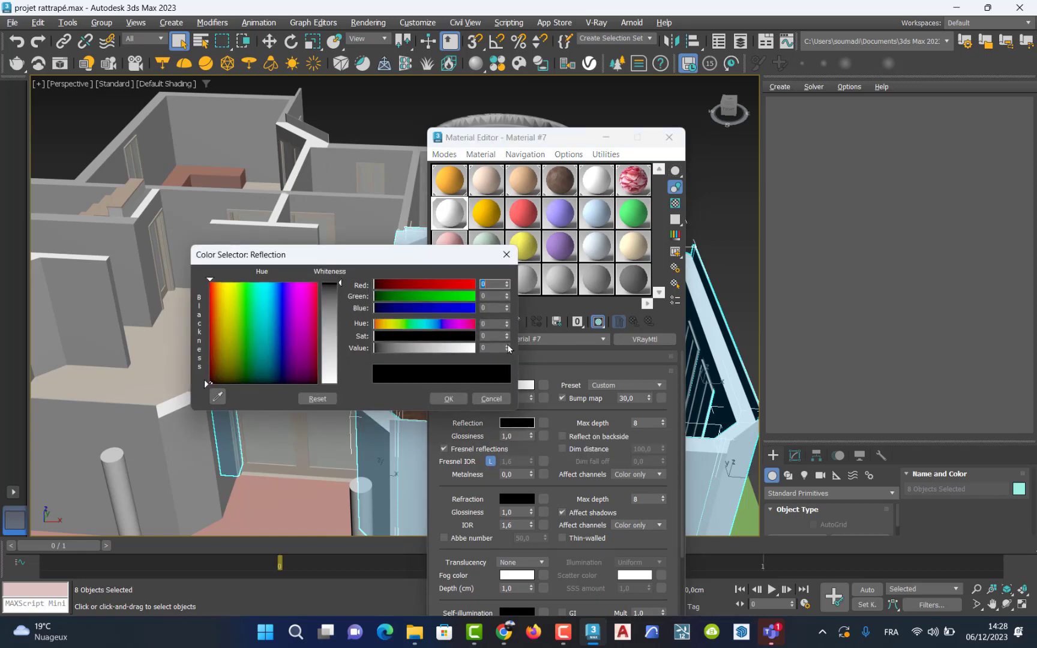
drag(340, 284, 339, 293)
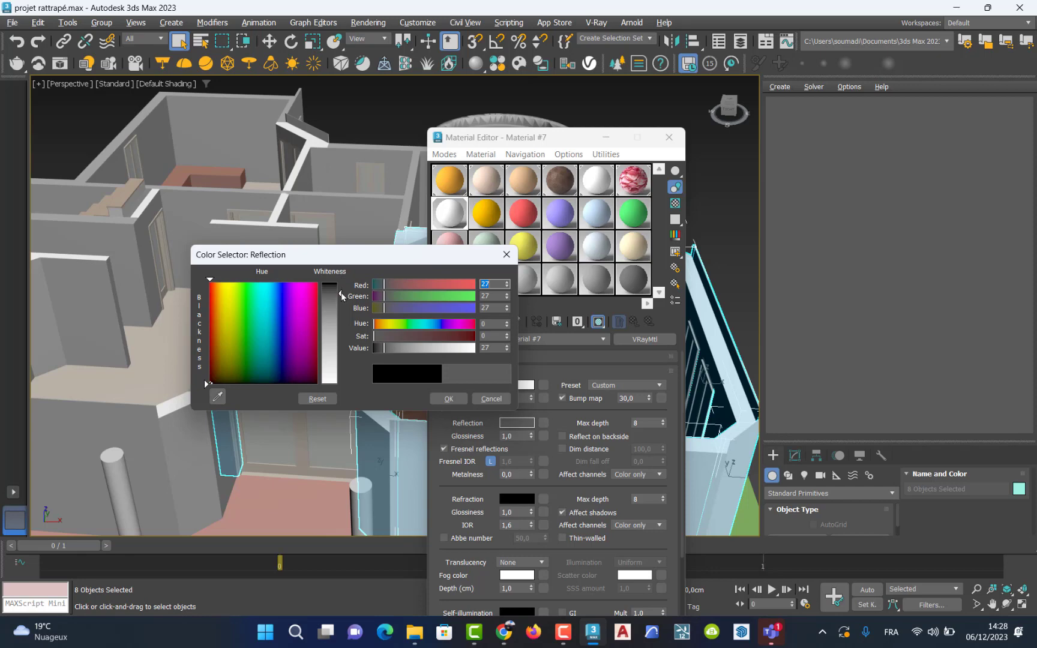
drag(340, 295, 339, 282)
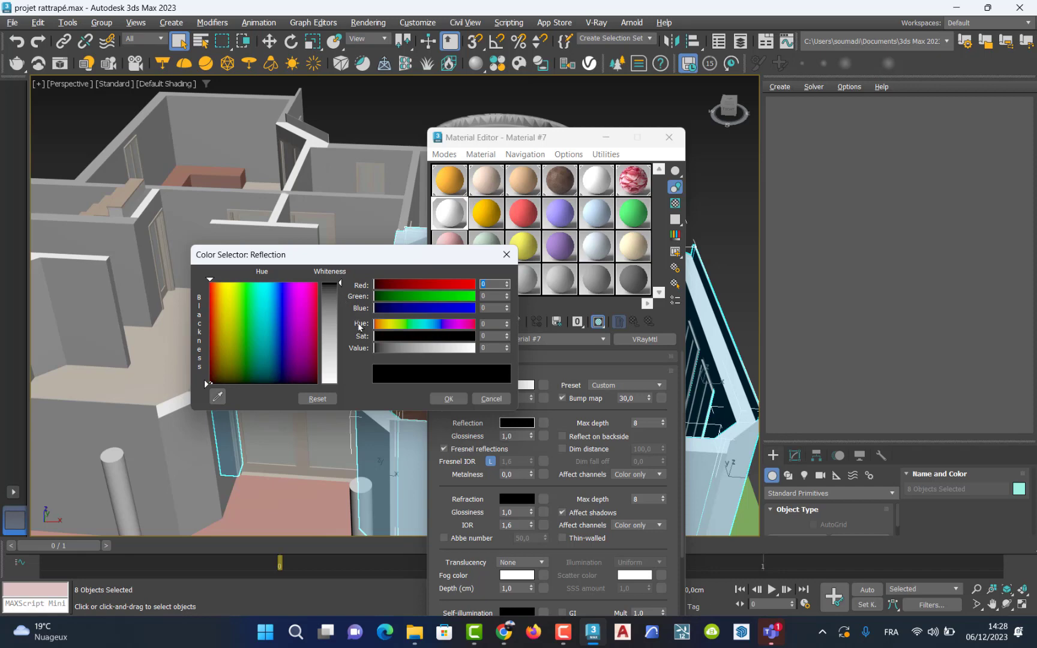
click(491, 399)
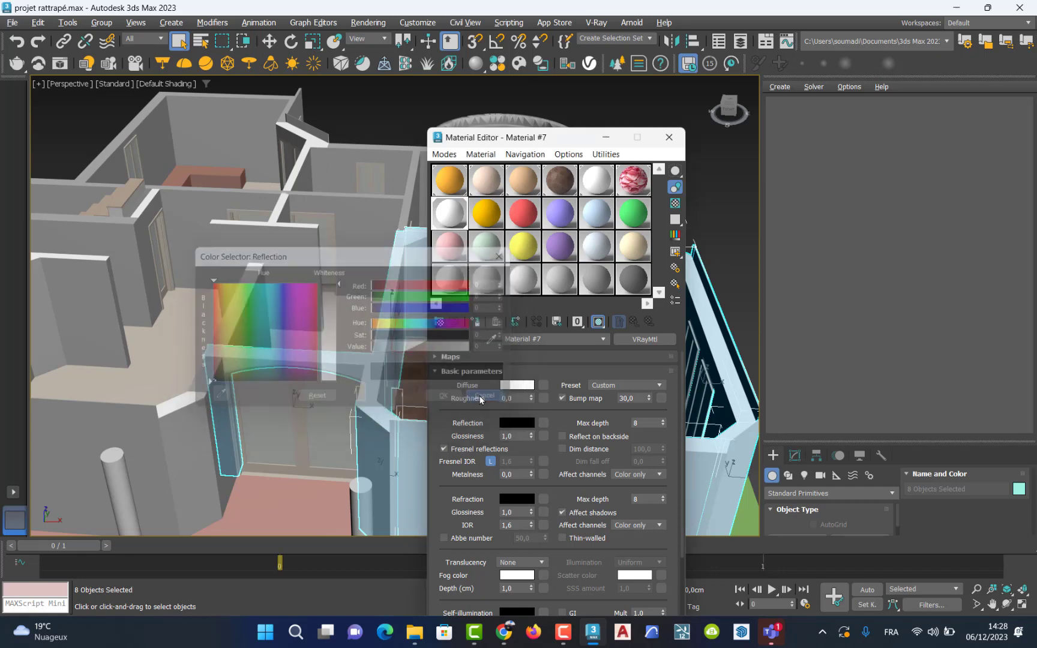
click(669, 137)
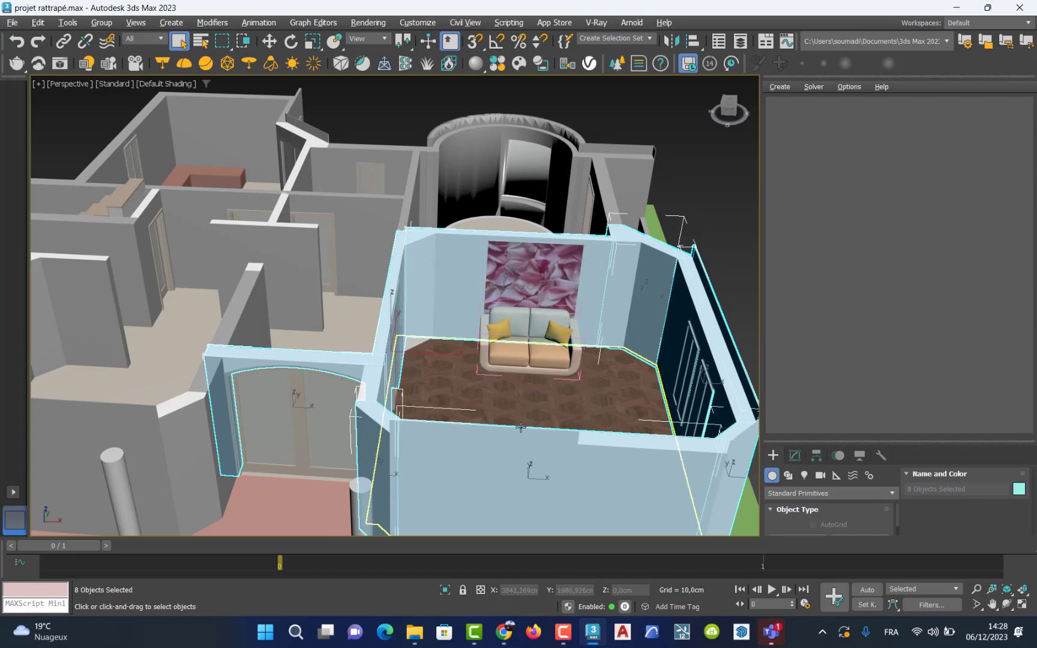
- Make the layer "1 etage" visible in the scene
click(740, 43)
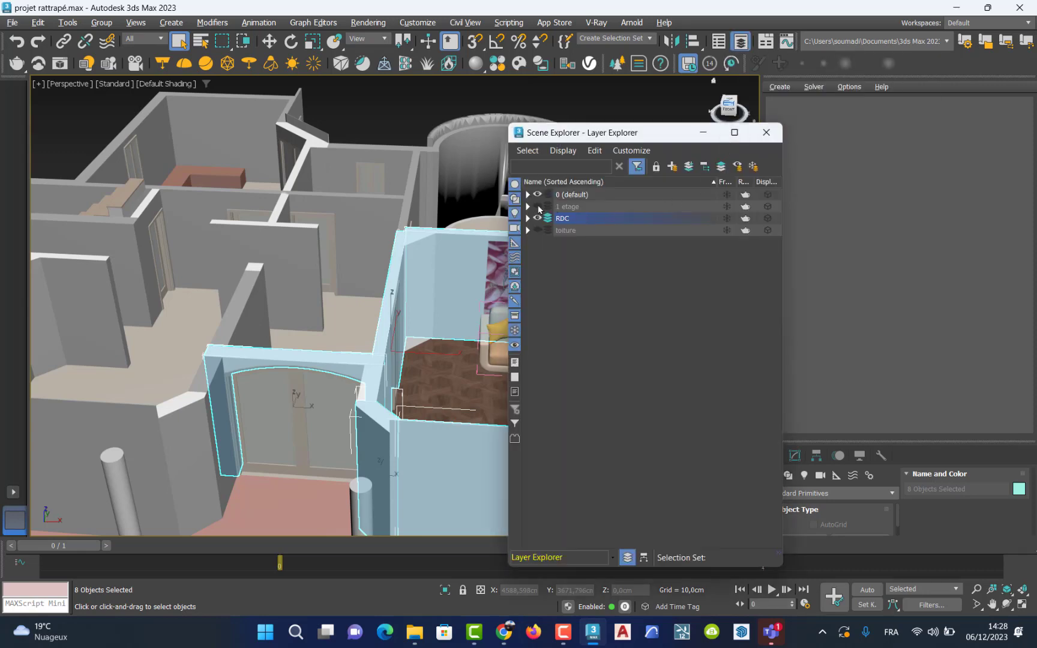
click(538, 207)
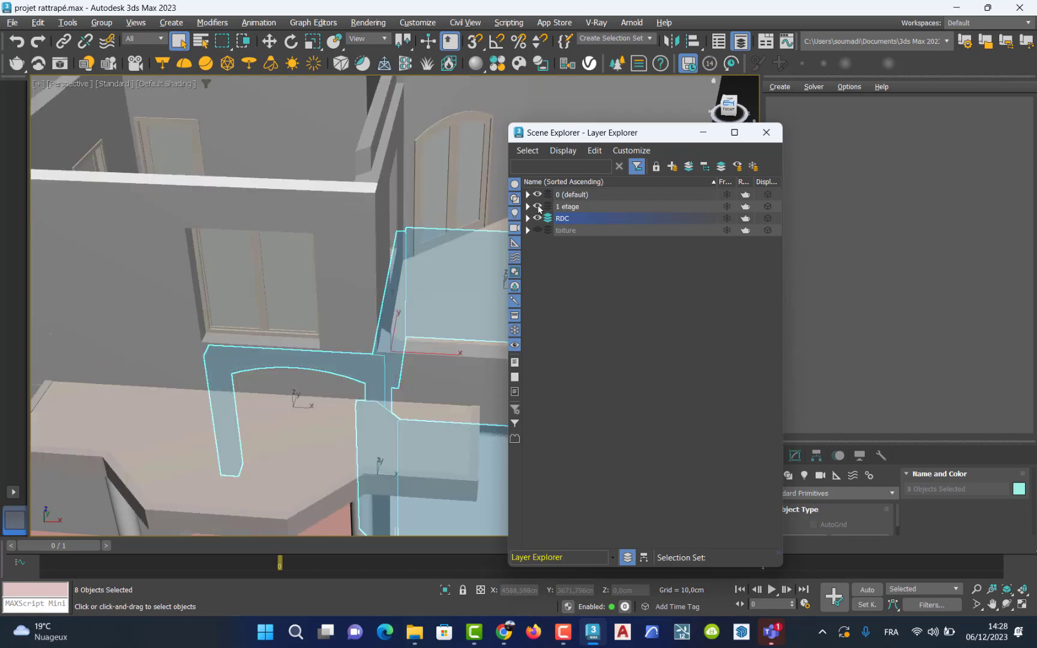
click(764, 137)
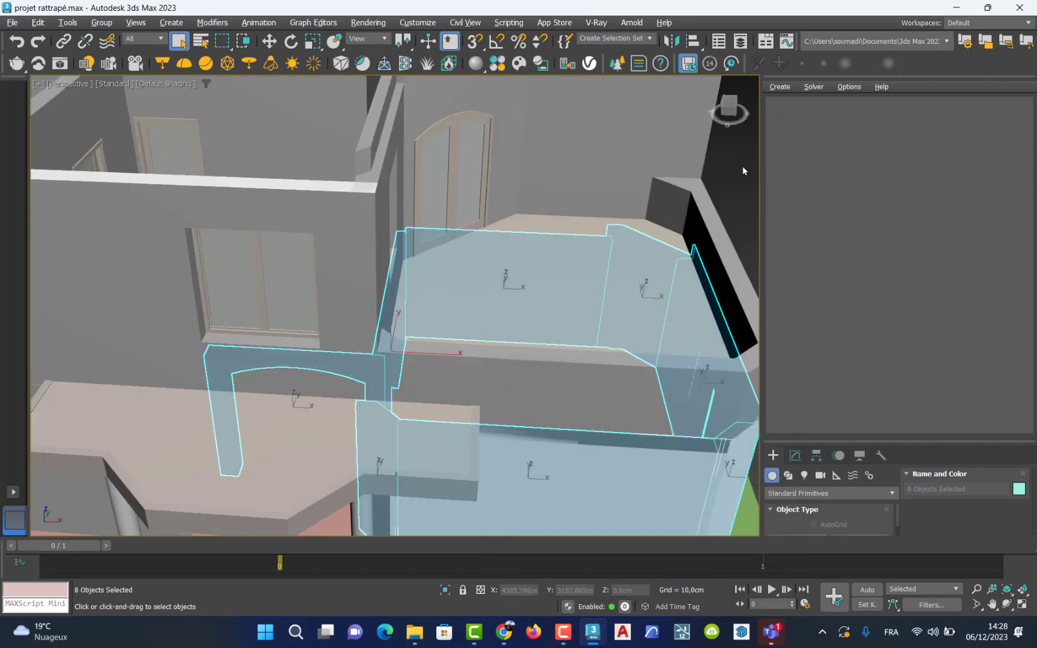
- Delete the terrace floor finish slab on the upper storey above the sofa room
click(707, 210)
click(628, 266)
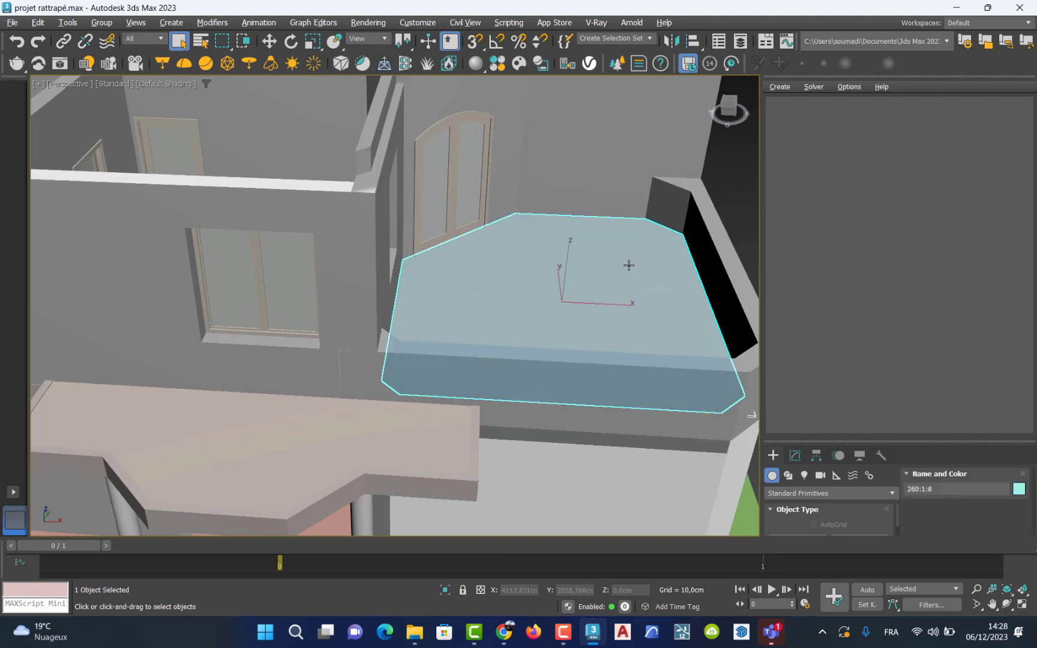
key(Delete)
key(ctrl+z)
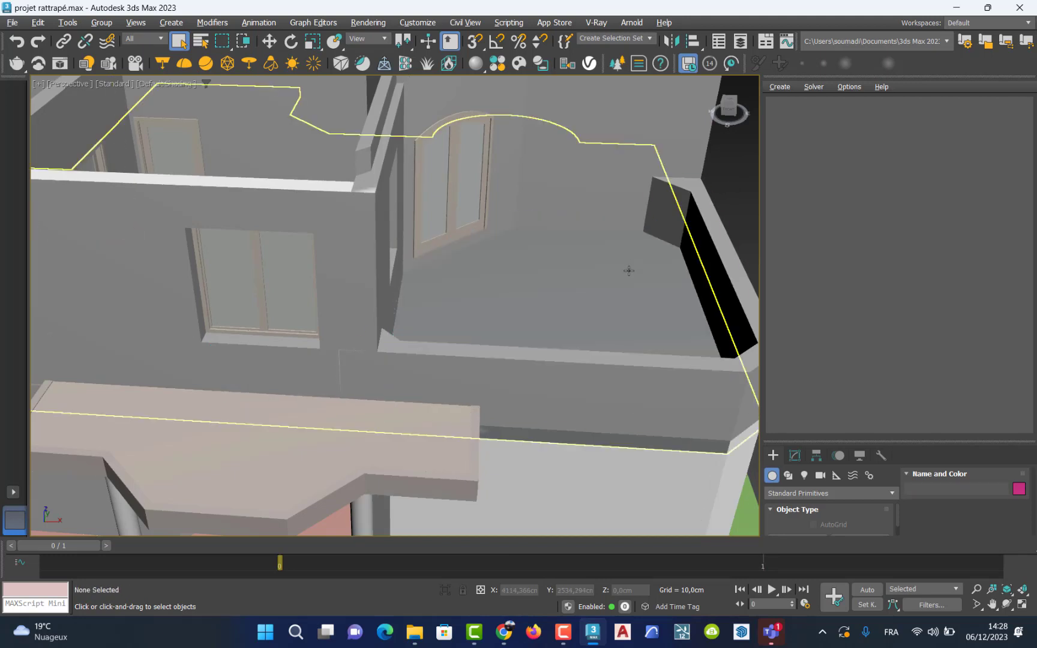
click(628, 270)
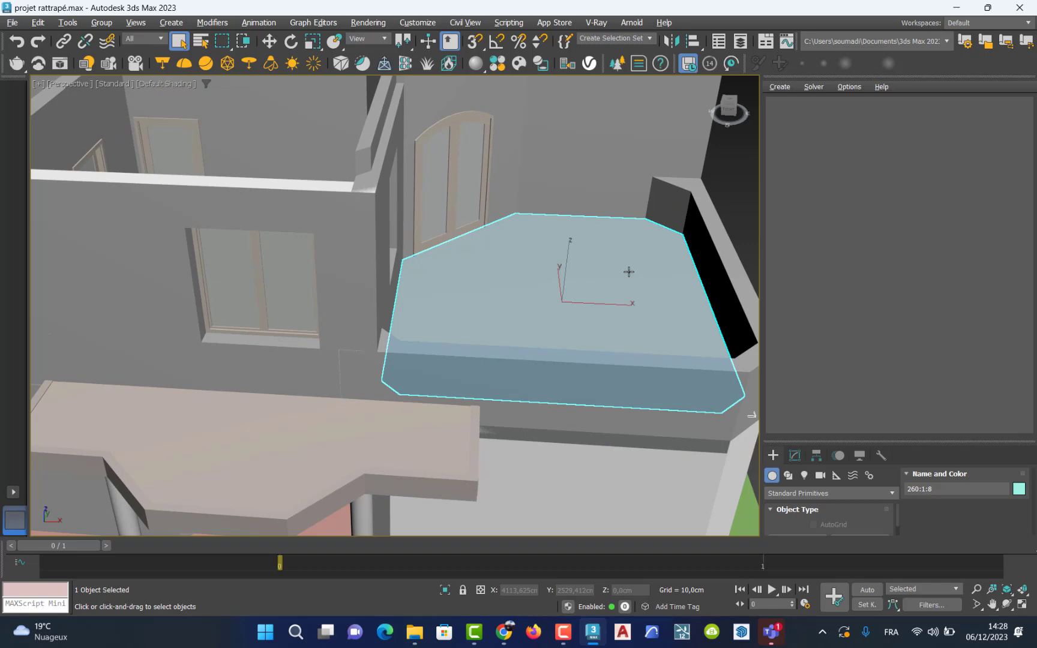
key(Delete)
- Select the large floor slab above the ground floor, identify it by deleting and restoring it, and assign the white Material #7 to it
click(626, 276)
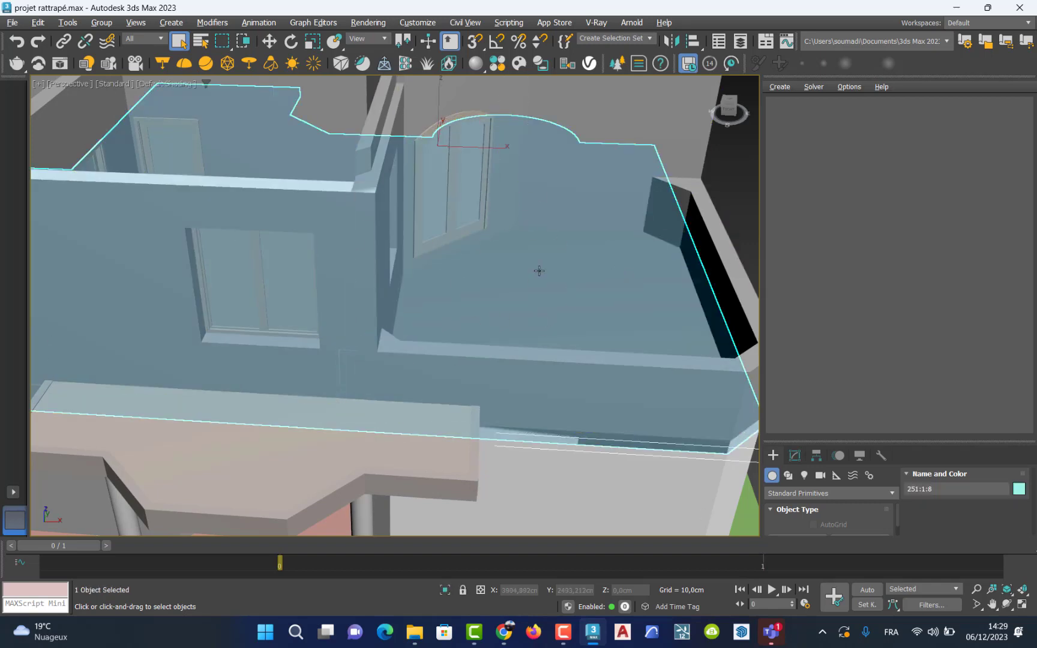
scroll(539, 271, down, 5)
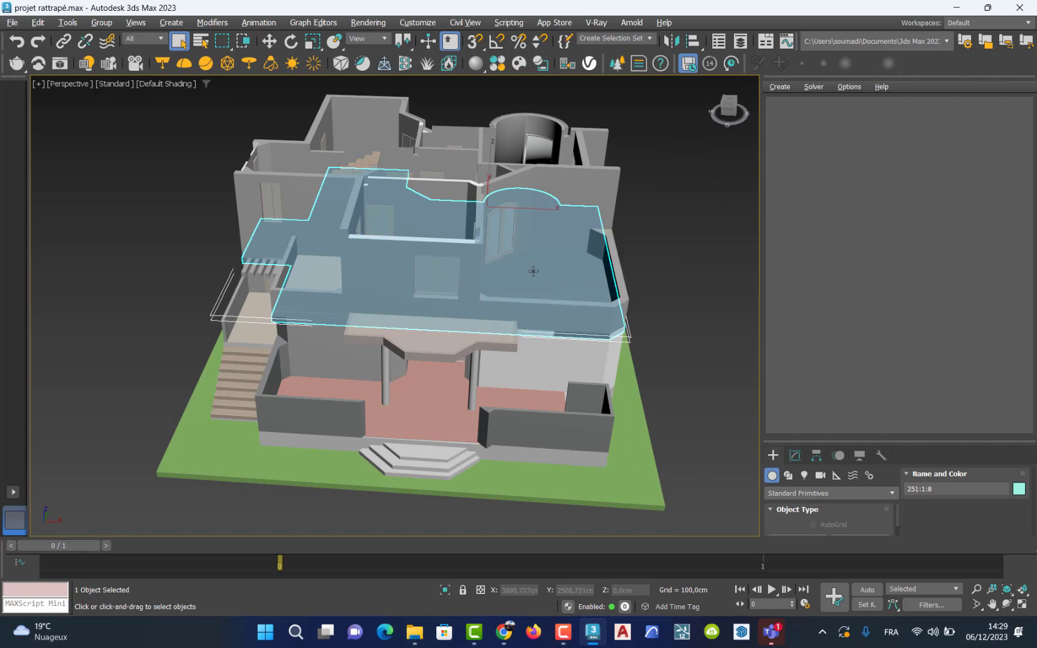
key(Delete)
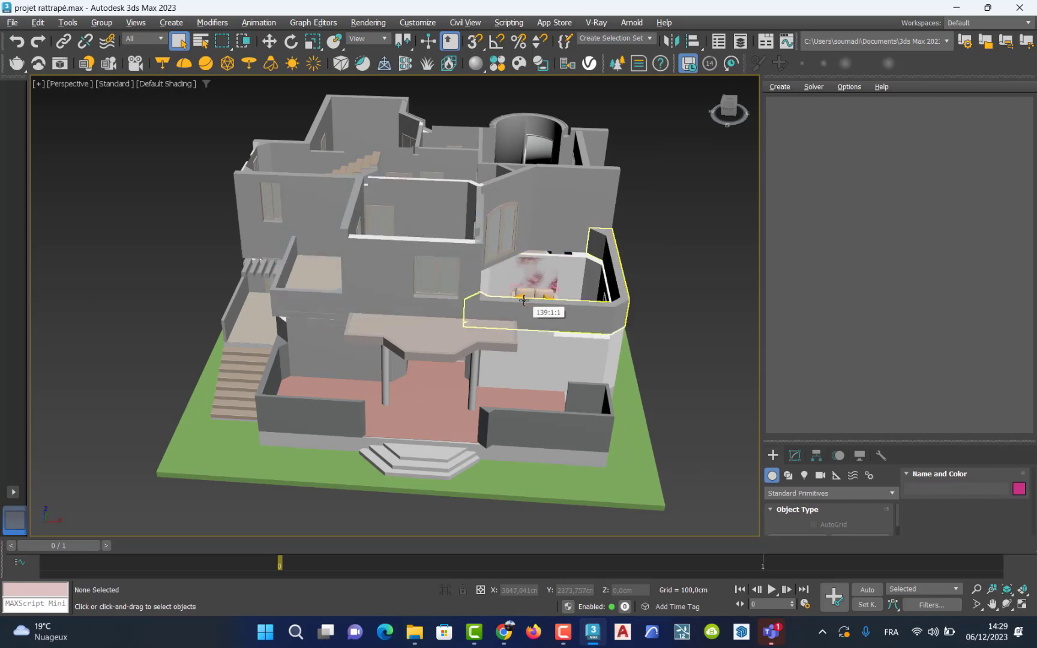
key(ctrl+z)
key(m)
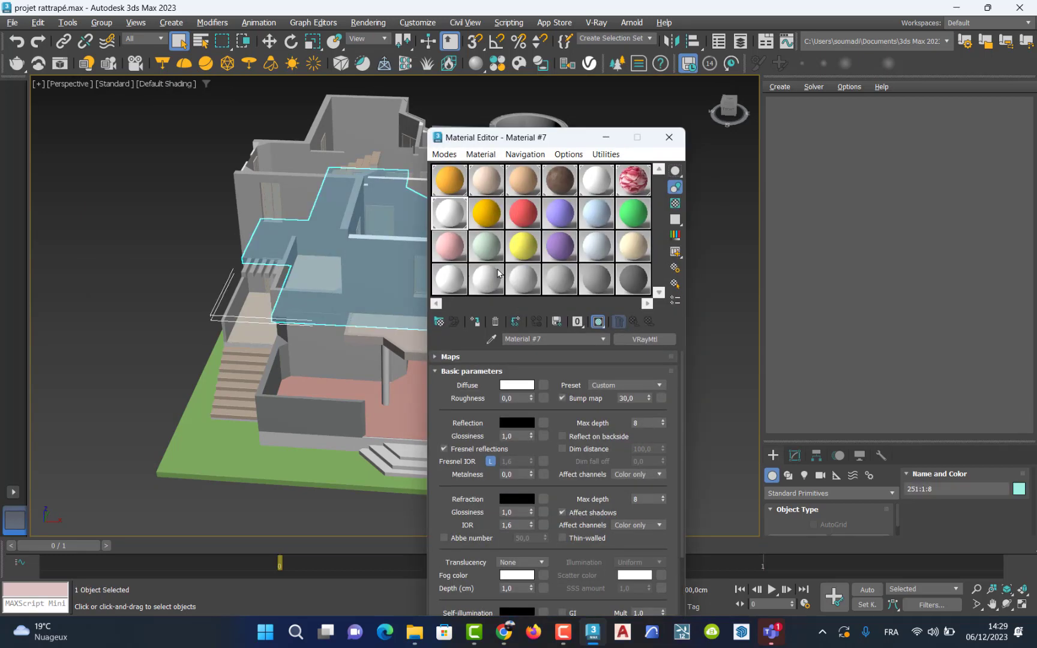
click(474, 322)
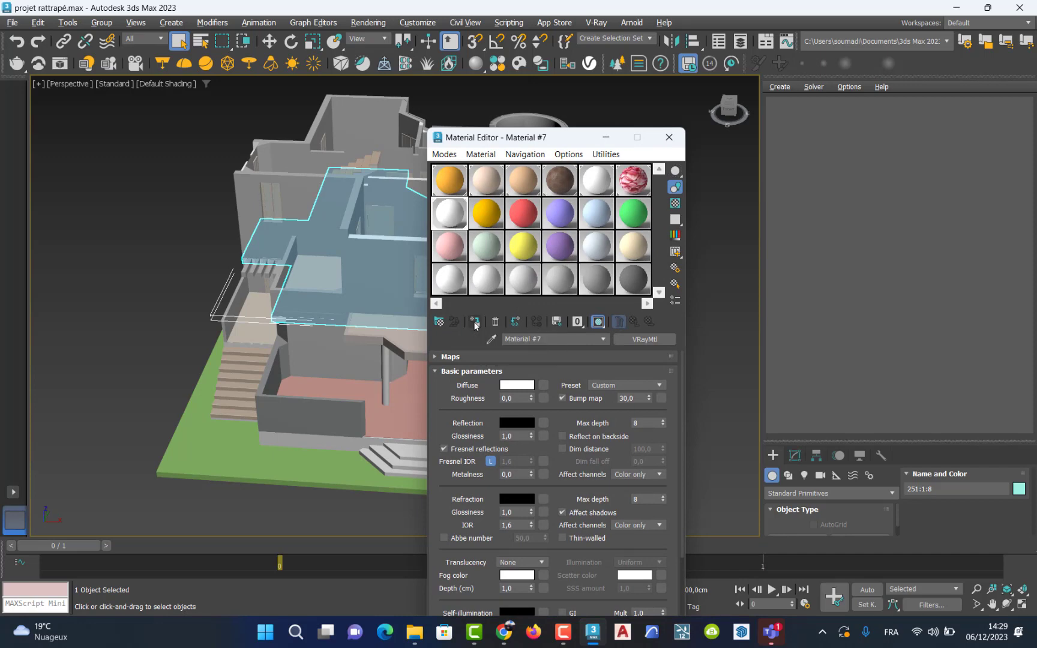
click(663, 139)
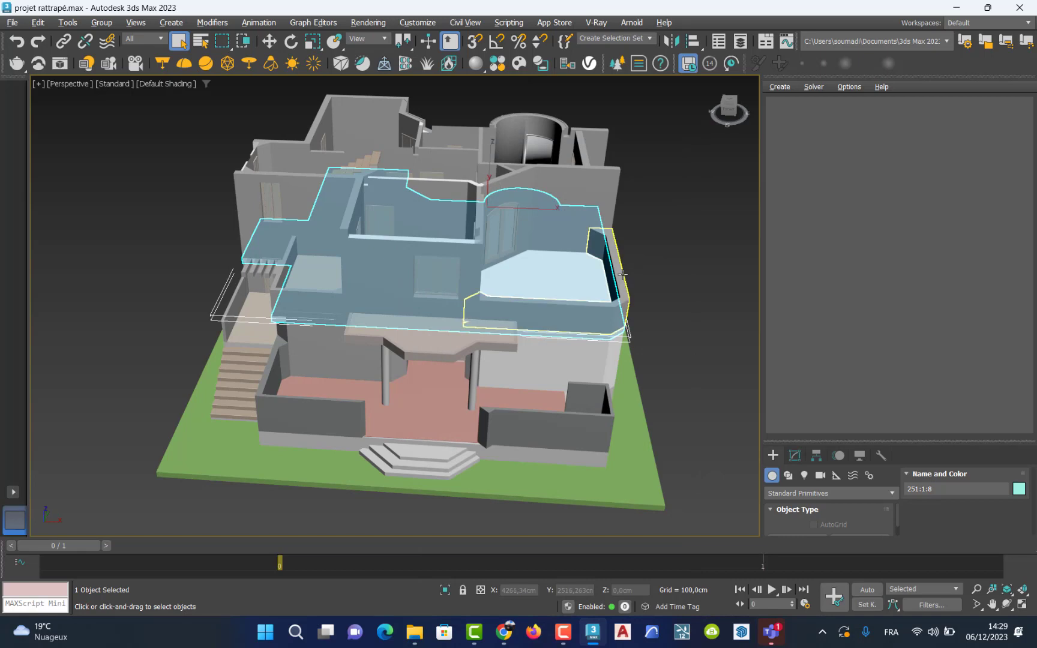
- Deselect the floor slab and show the full ground plan of the house in an enlarged Top view
key(alt+w)
scroll(278, 240, down, 8)
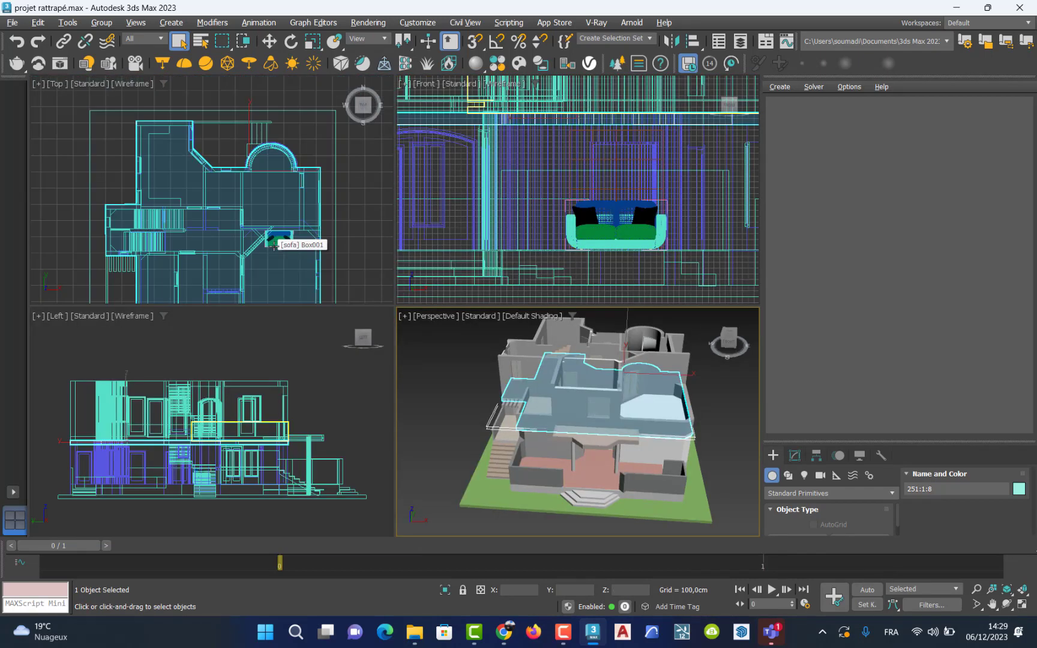
key(alt+w)
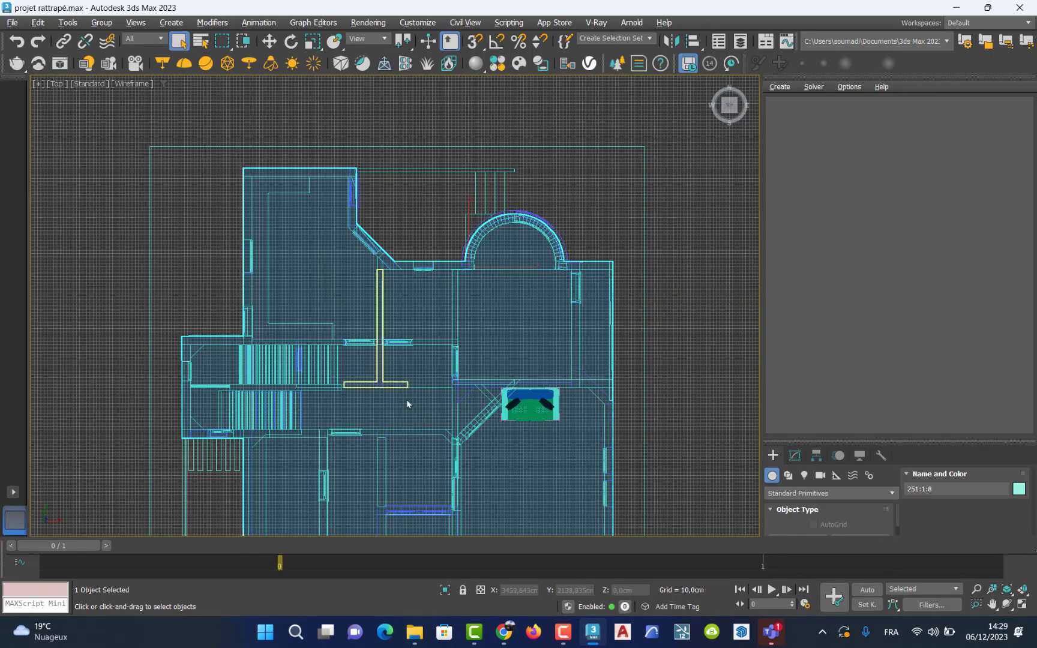
click(588, 470)
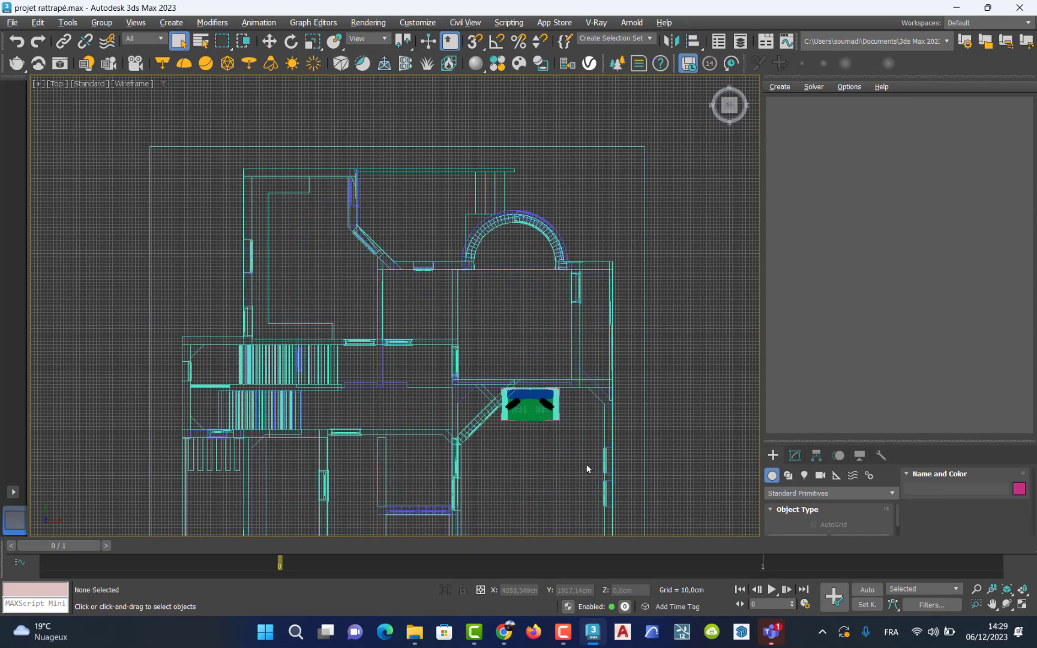
scroll(587, 472, down, 6)
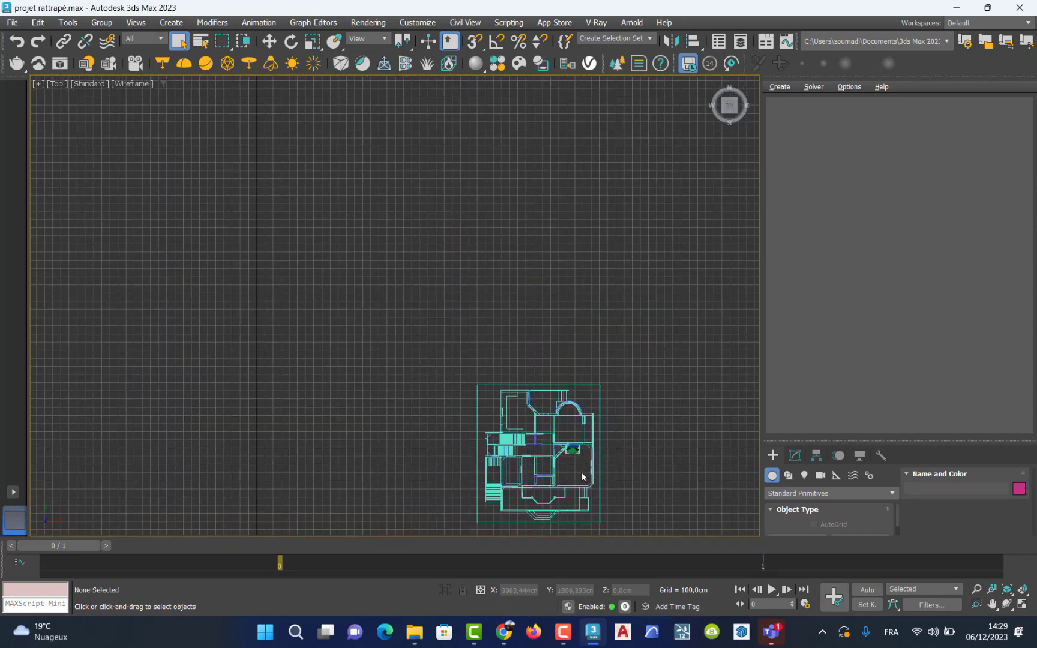
key(ctrl+r)
key(ctrl+p)
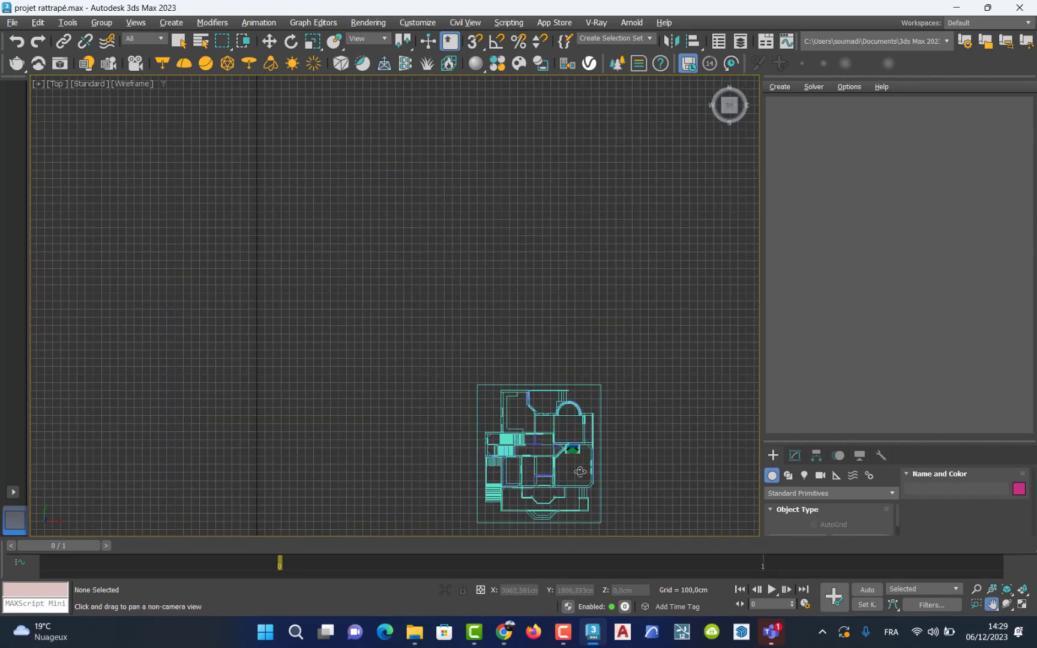
drag(581, 478, 530, 296)
scroll(530, 296, up, 5)
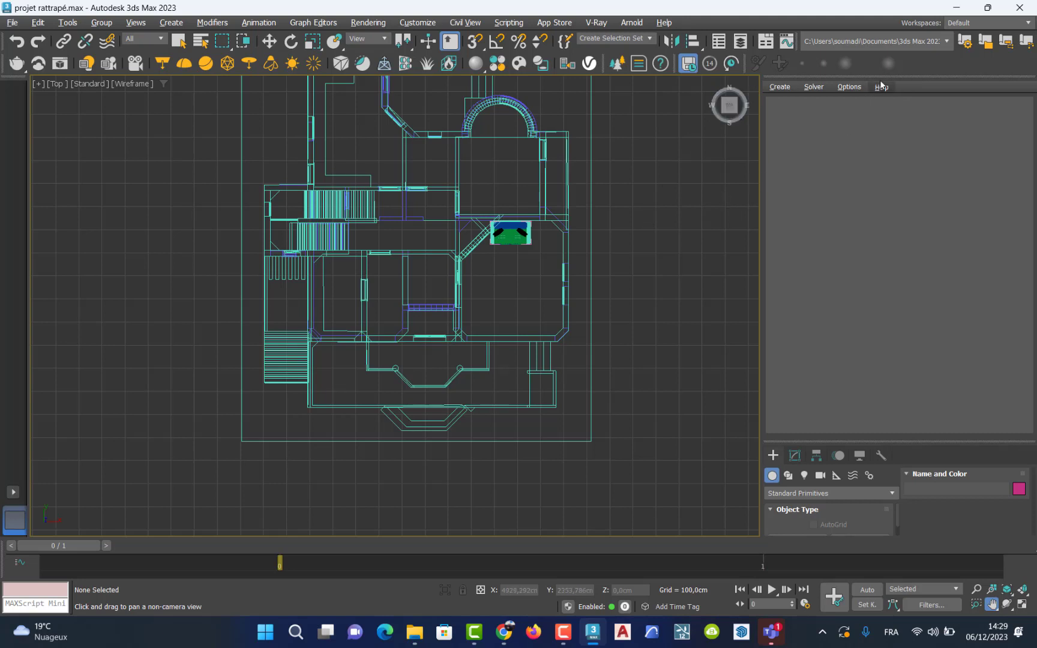
- Place a VRay physical camera inside the sofa room's front wall, aimed straight at the sofa, with a target distance of about 183 cm
drag(911, 76, 586, 197)
click(695, 201)
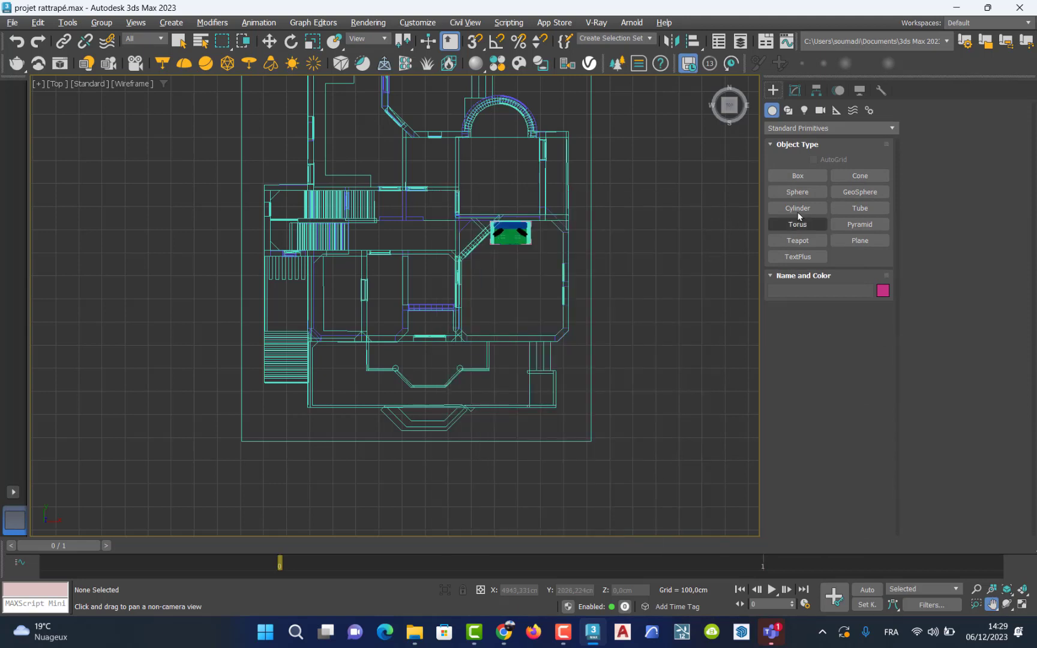
click(821, 110)
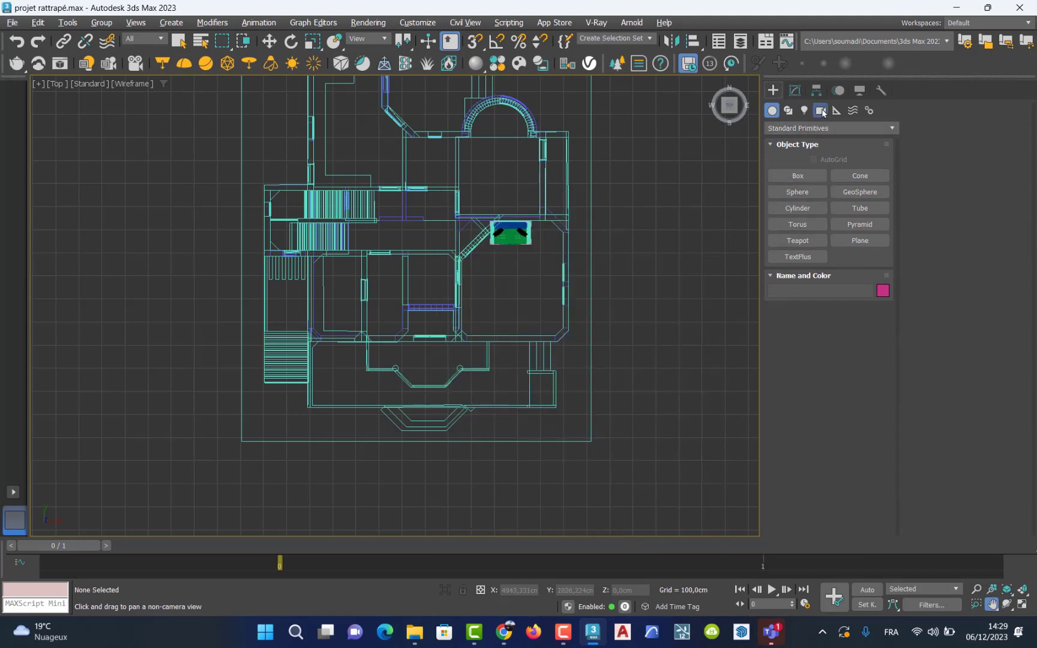
click(817, 132)
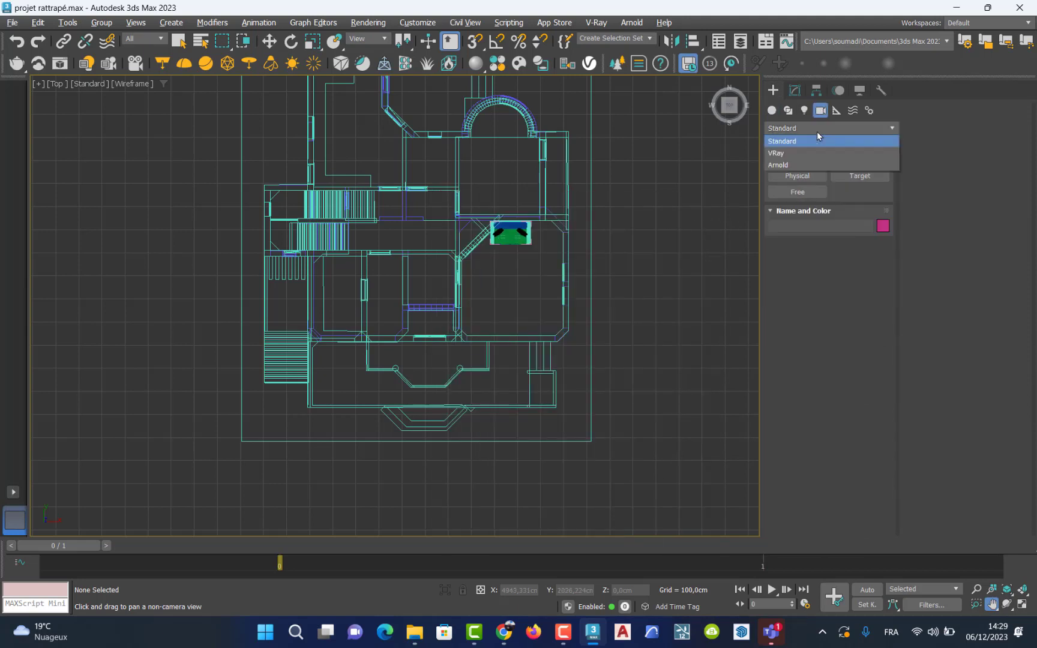
click(783, 153)
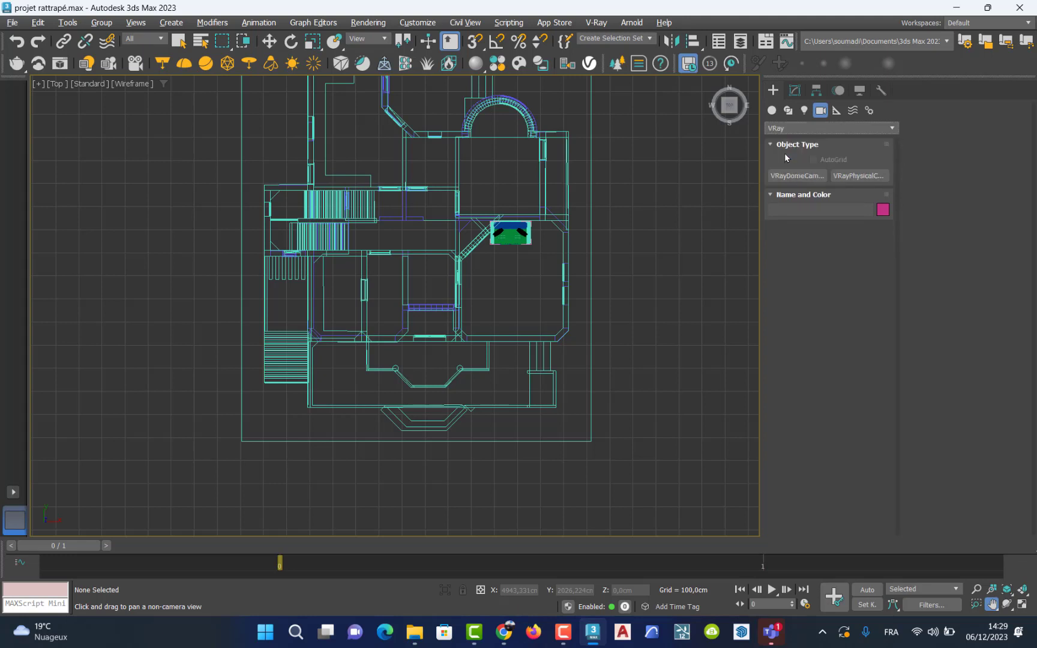
click(847, 176)
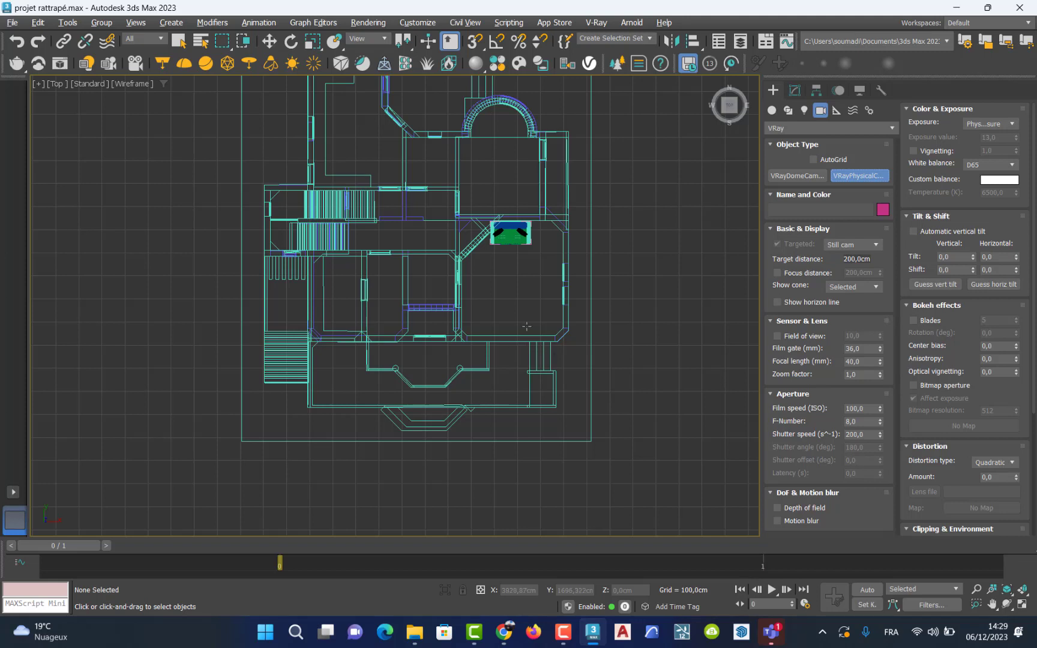
drag(520, 332, 520, 290)
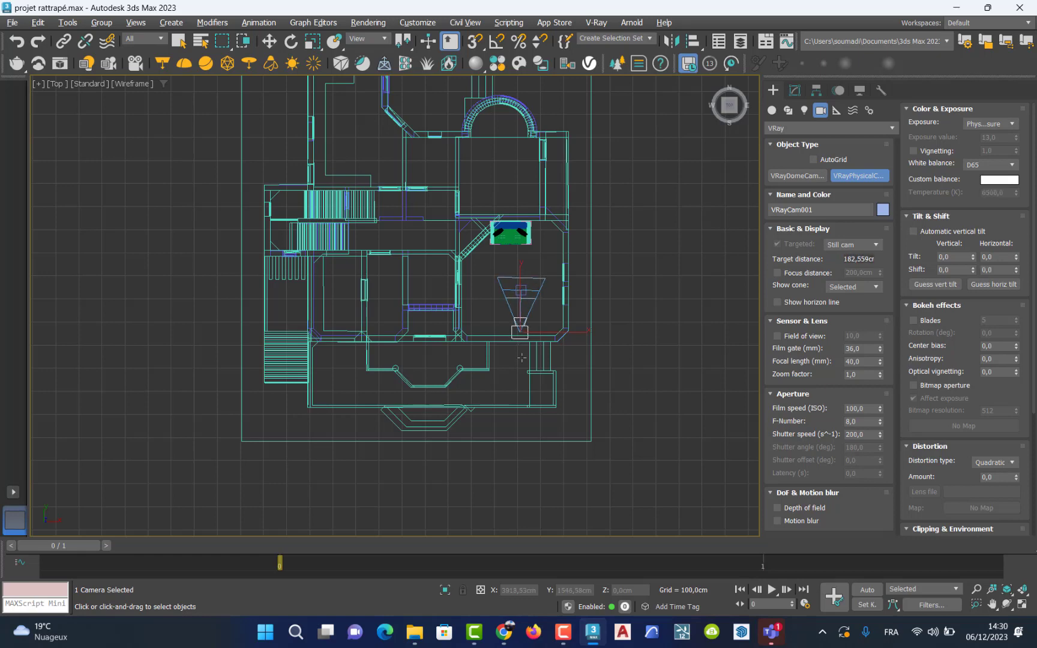
- Switch the Perspective viewport to look through the VRayCam001 camera
key(alt+w)
right_click(564, 420)
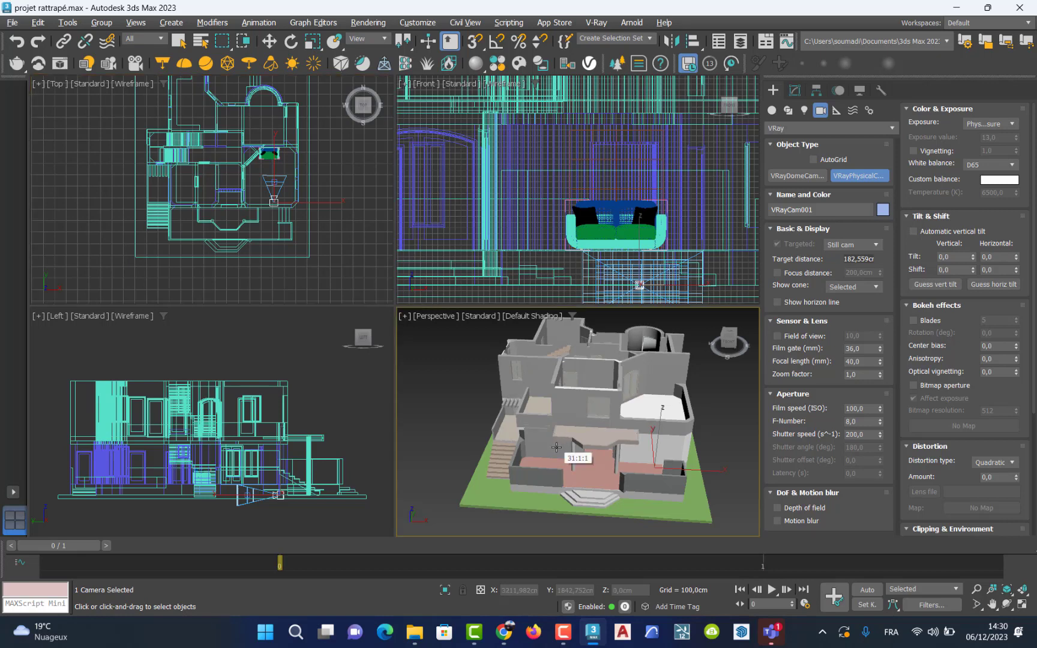
click(431, 318)
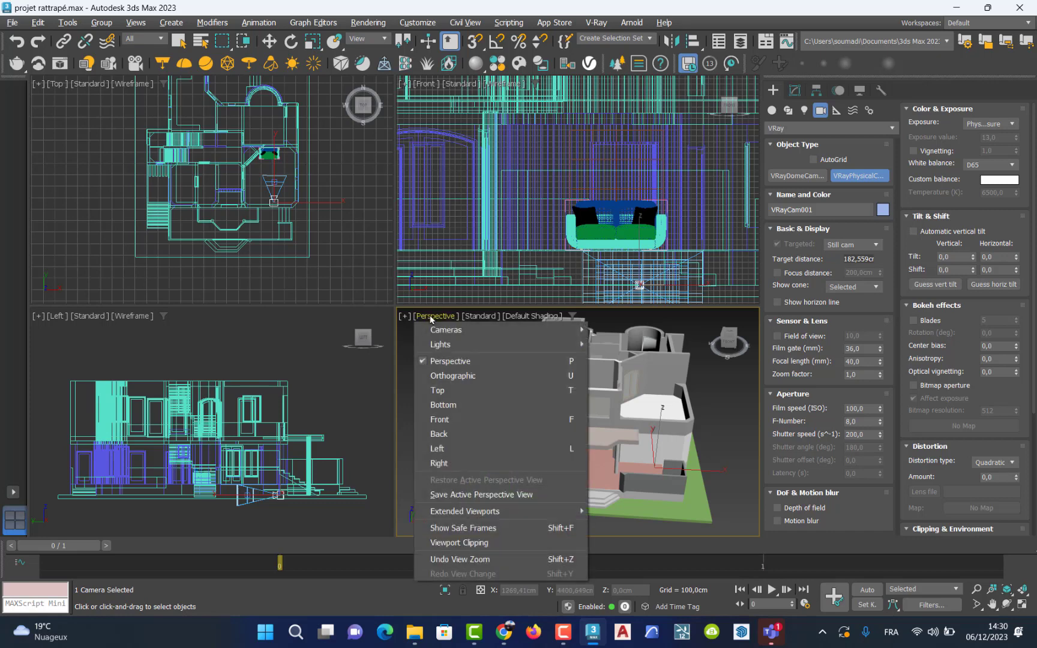
mouse_move(454, 334)
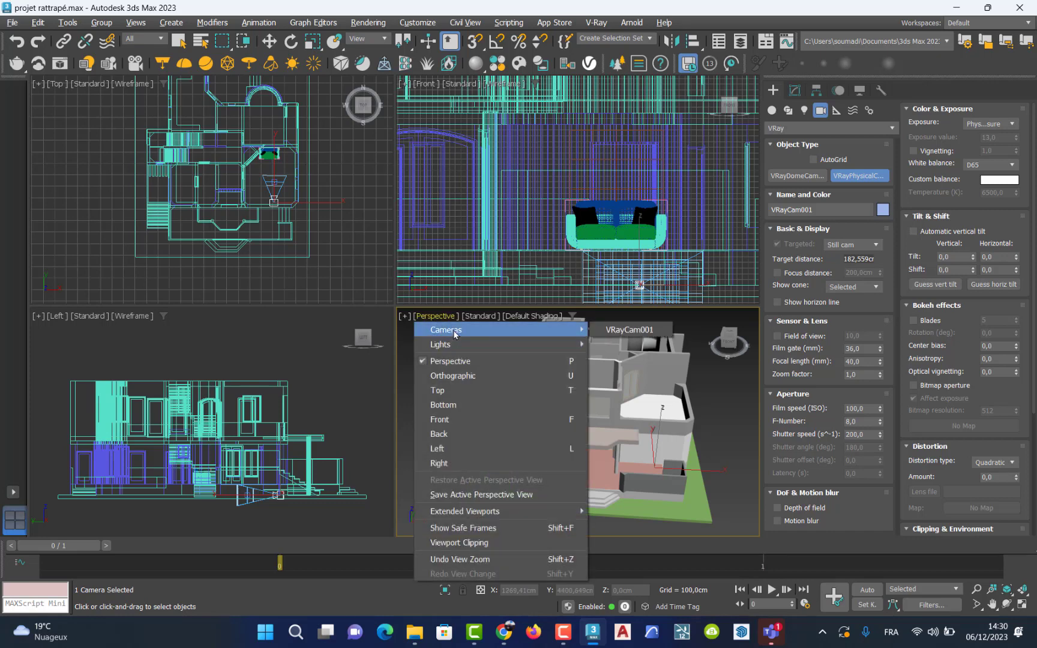
click(629, 332)
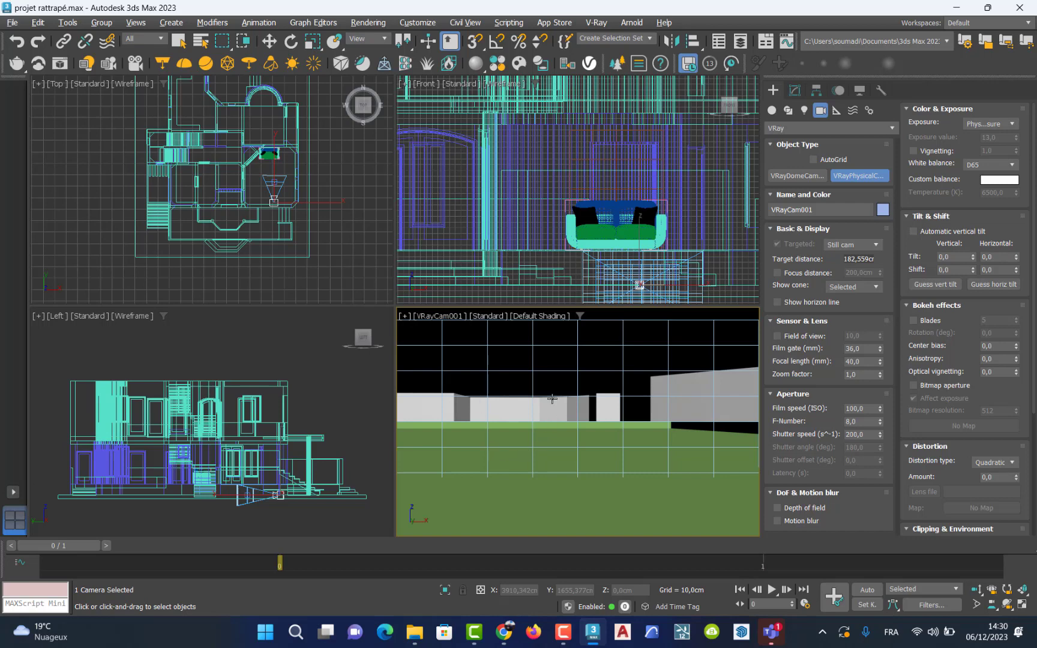
- Truck VRayCam001 up from ground level until its view frames the sofa and the petal picture behind it
right_click(283, 512)
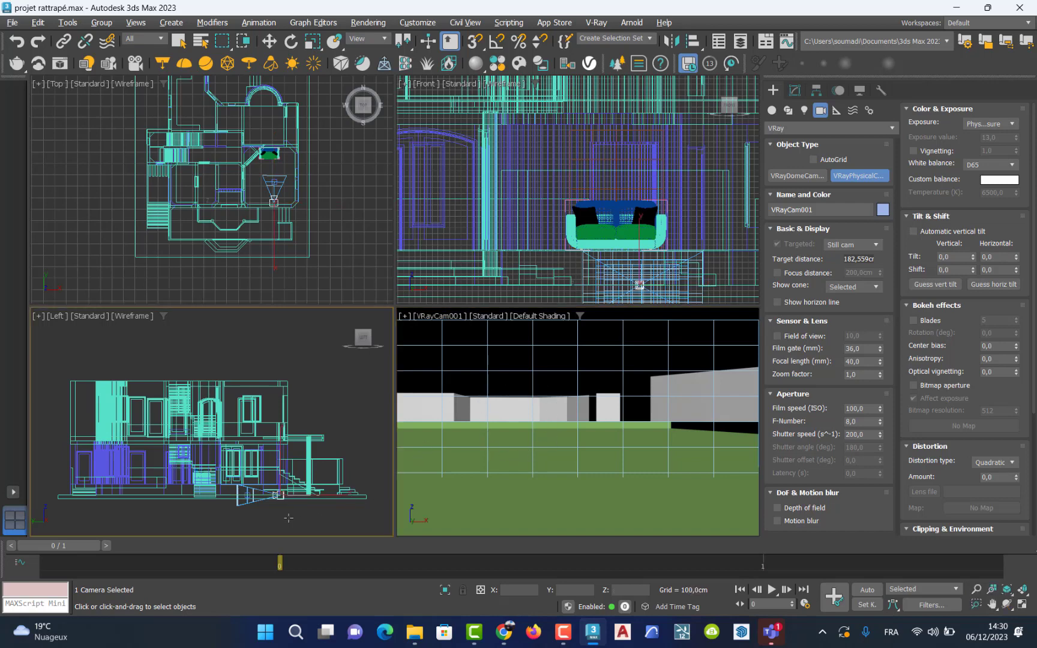
scroll(255, 493, up, 5)
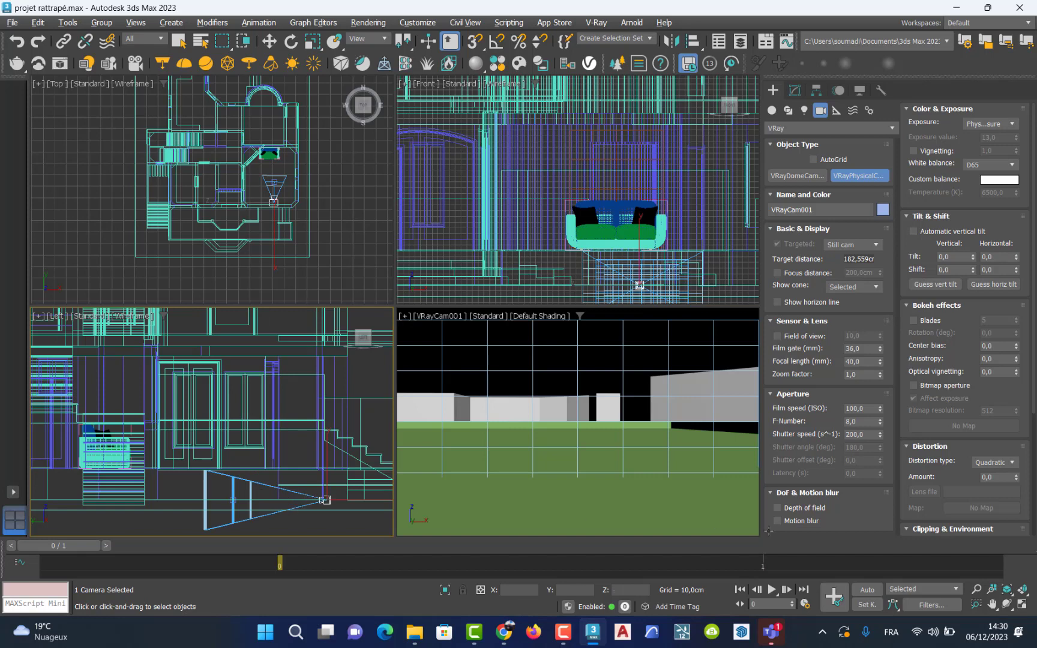
click(992, 605)
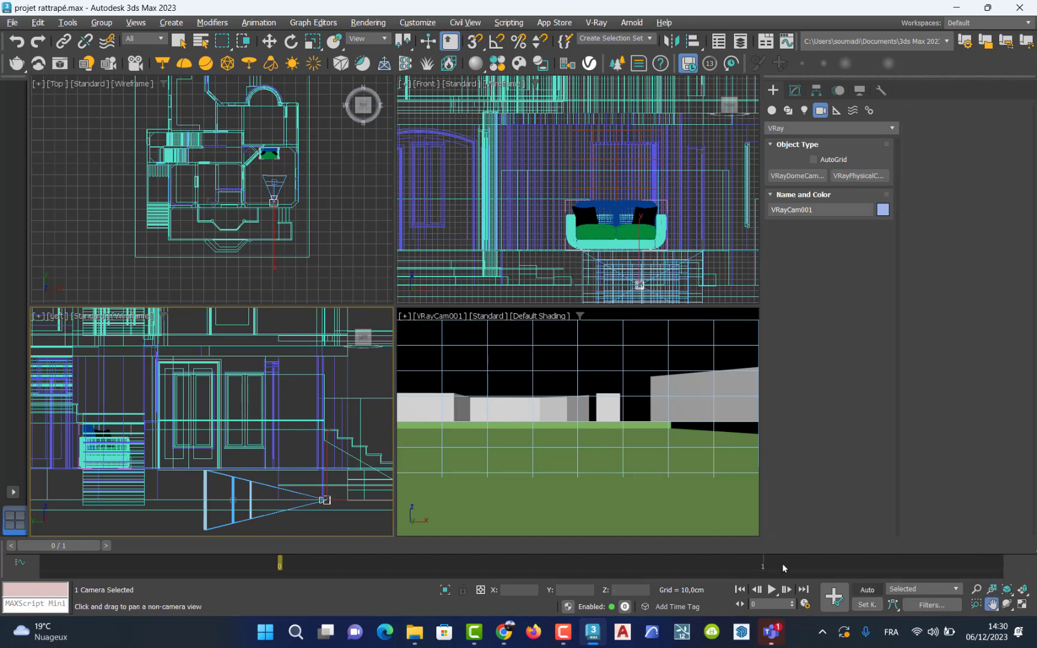
click(562, 378)
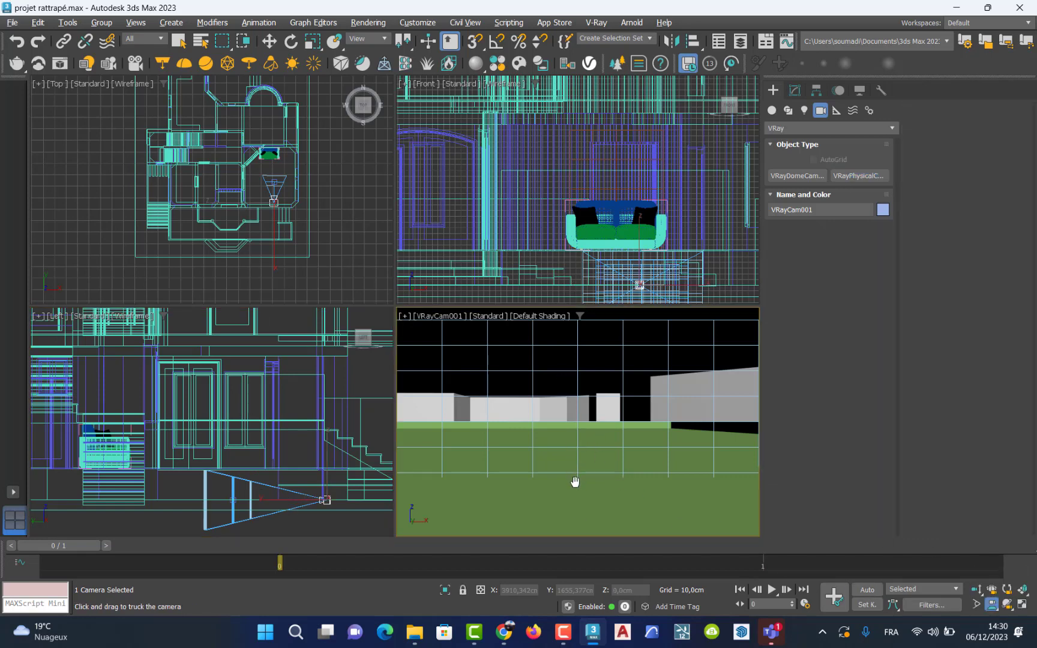
mouse_move(575, 495)
mouse_down()
mouse_move(563, 418)
mouse_move(563, 498)
mouse_up()
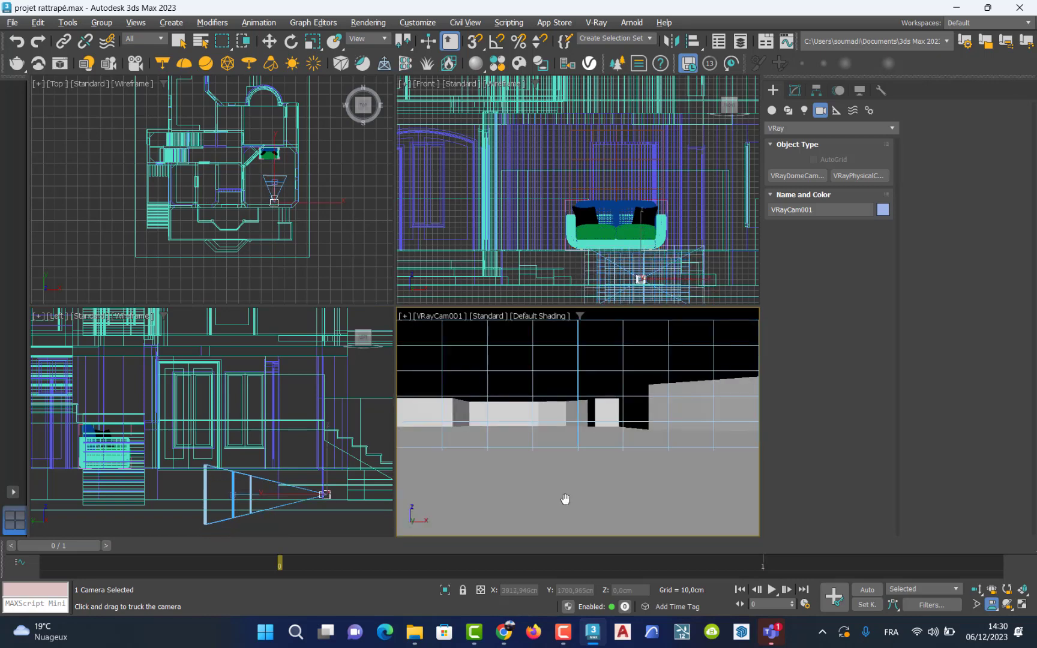
drag(563, 428, 568, 496)
drag(565, 398, 572, 491)
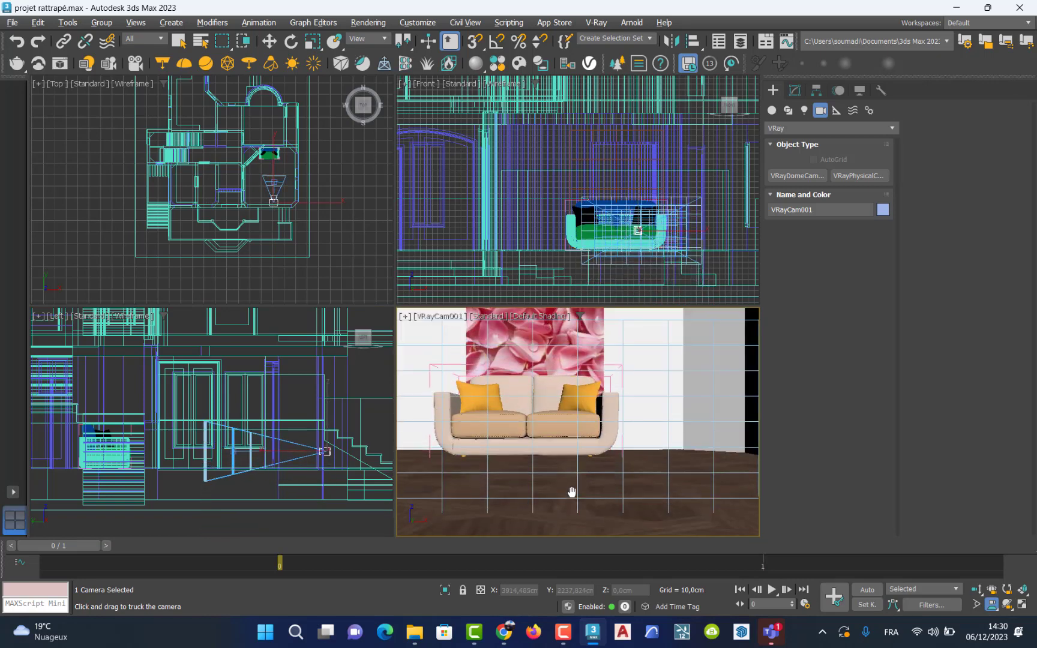
drag(570, 427, 593, 469)
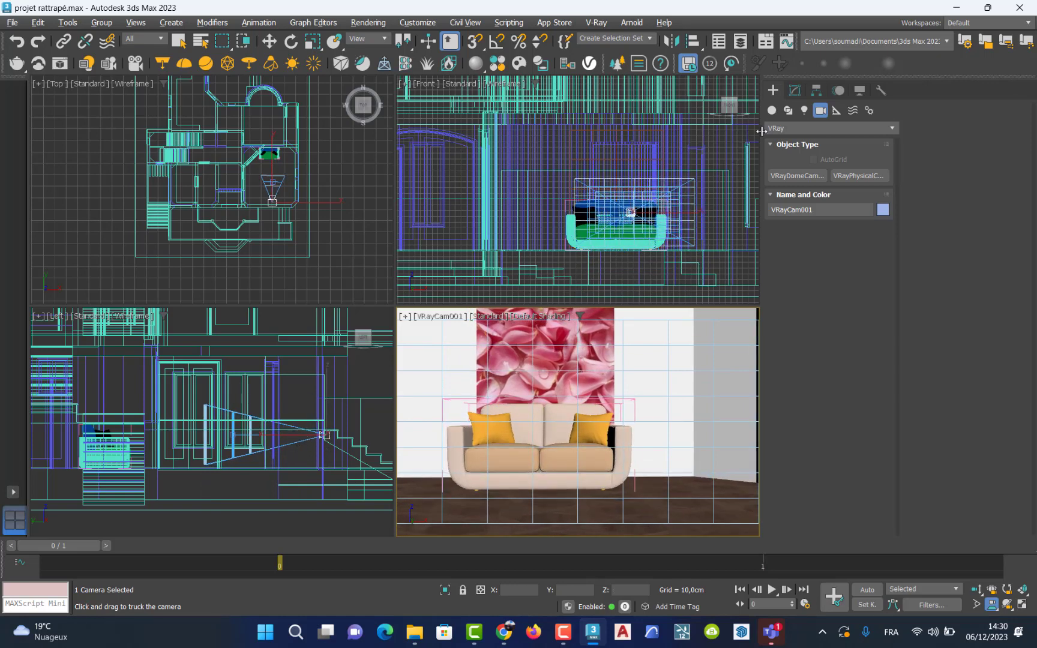
- Reselect VRayCam001 by name from the scene list and widen its view with a film gate of 85,68 mm
click(795, 91)
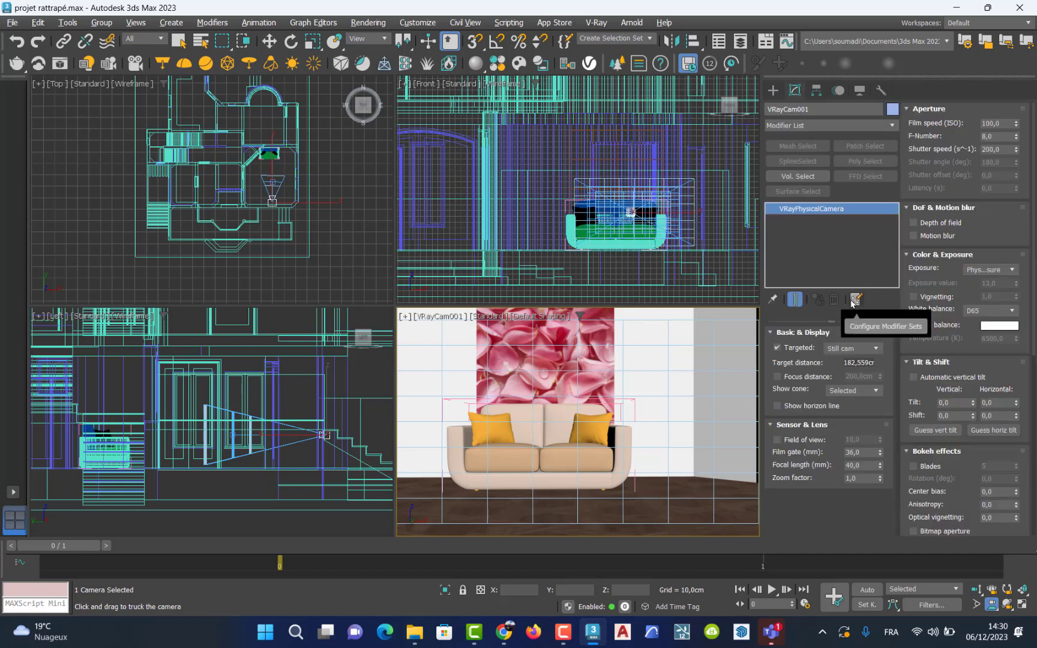
click(270, 41)
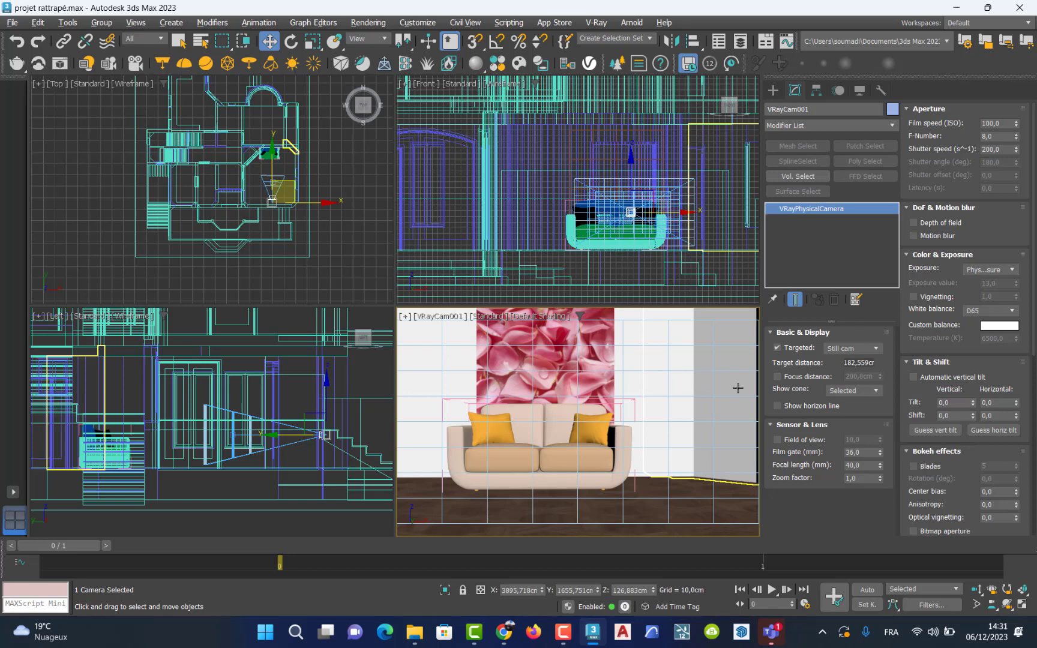
click(351, 257)
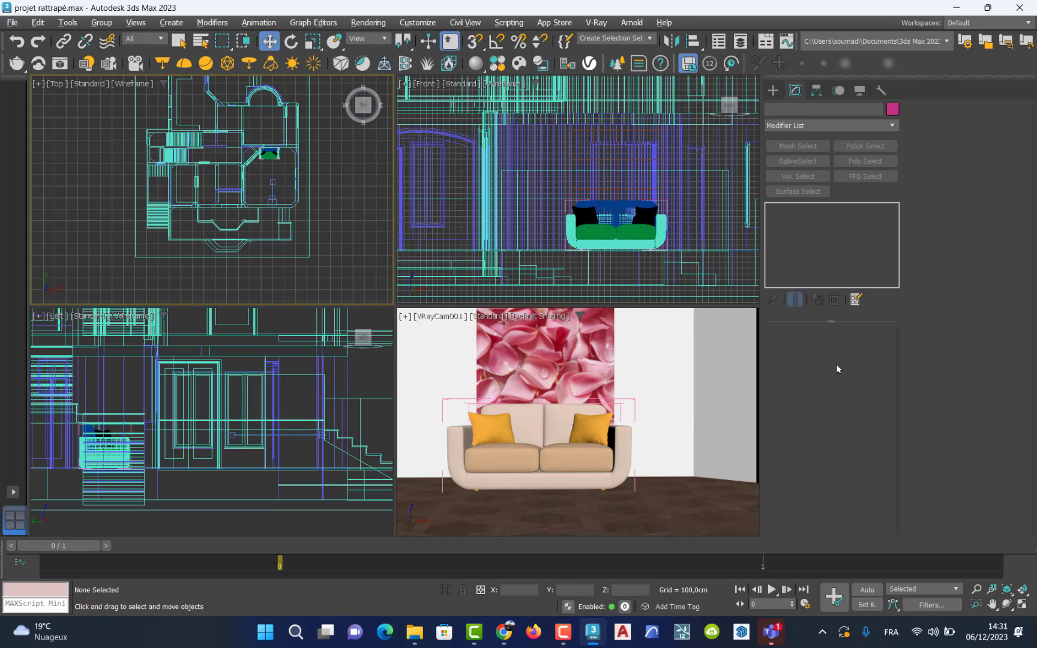
key(h)
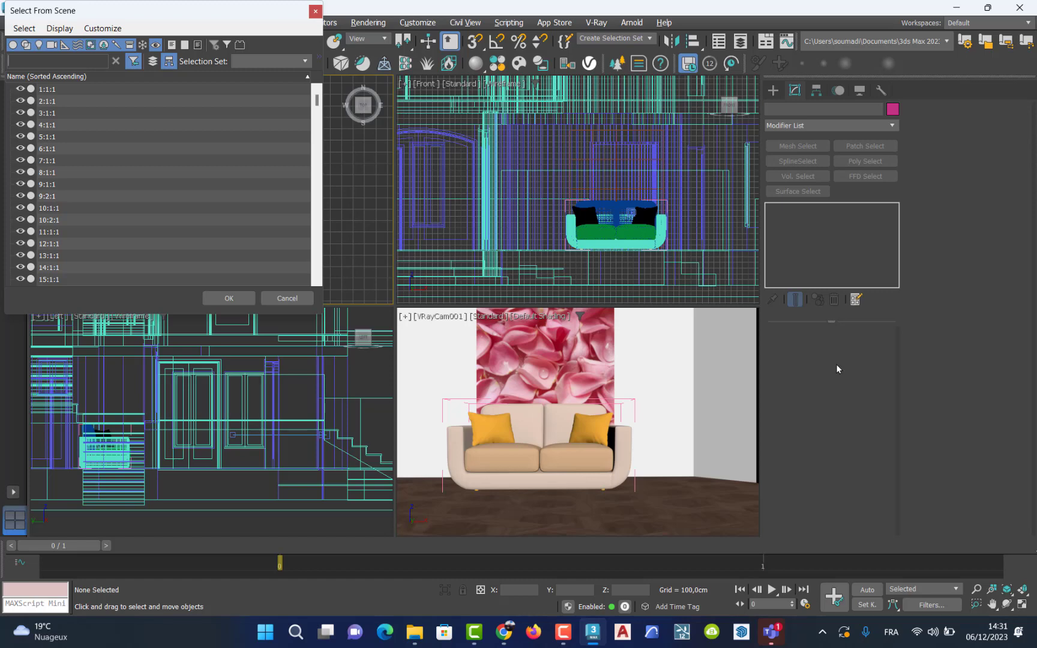
drag(317, 111, 327, 285)
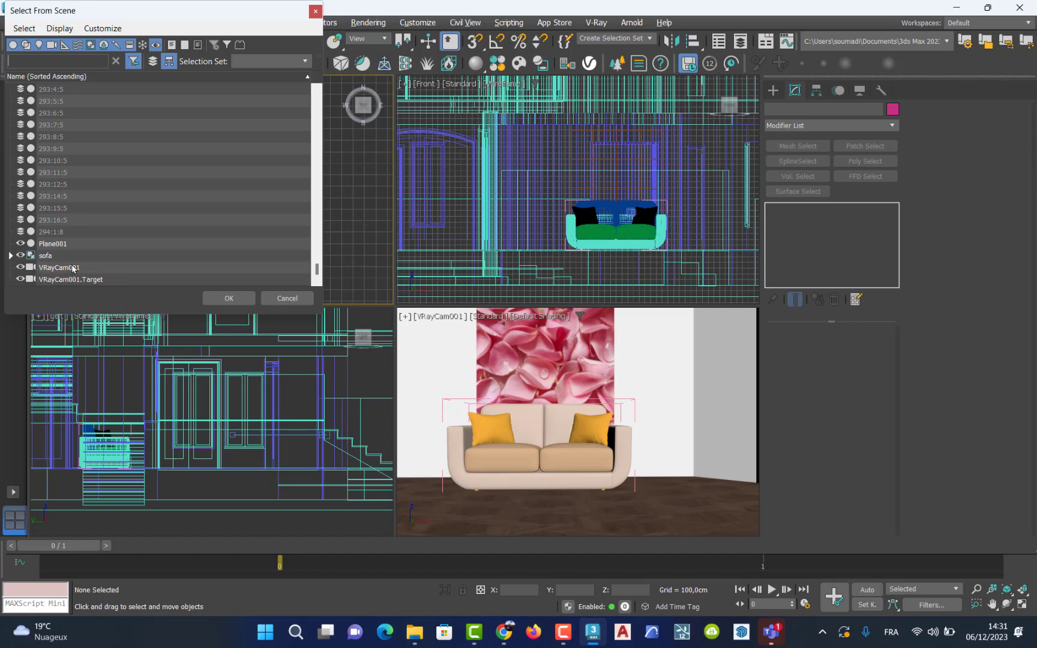
click(60, 268)
click(230, 299)
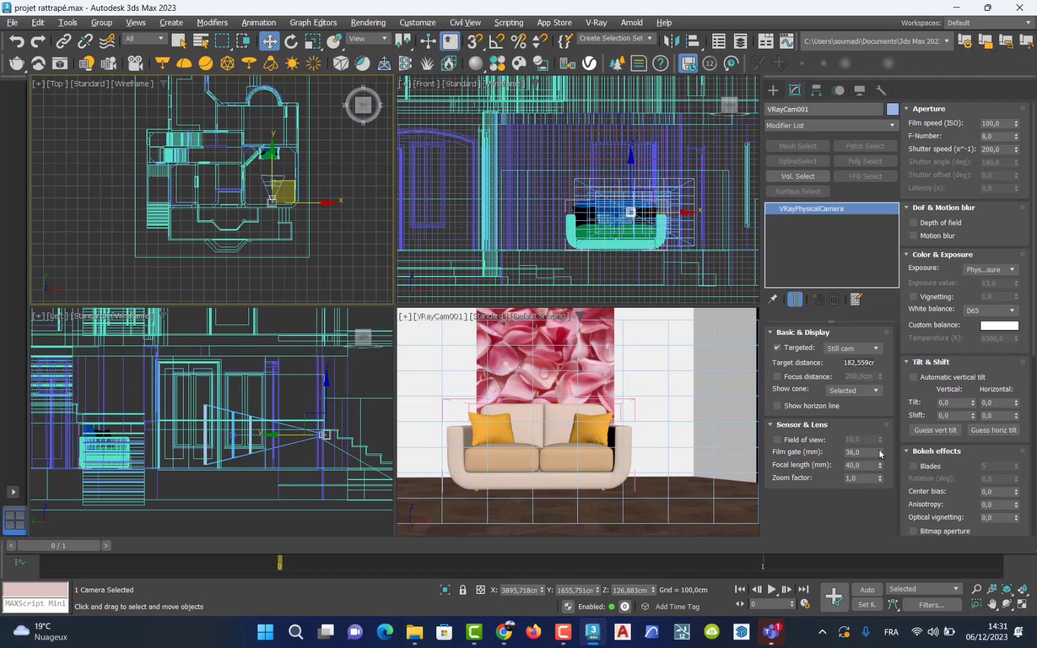
drag(881, 454, 864, 380)
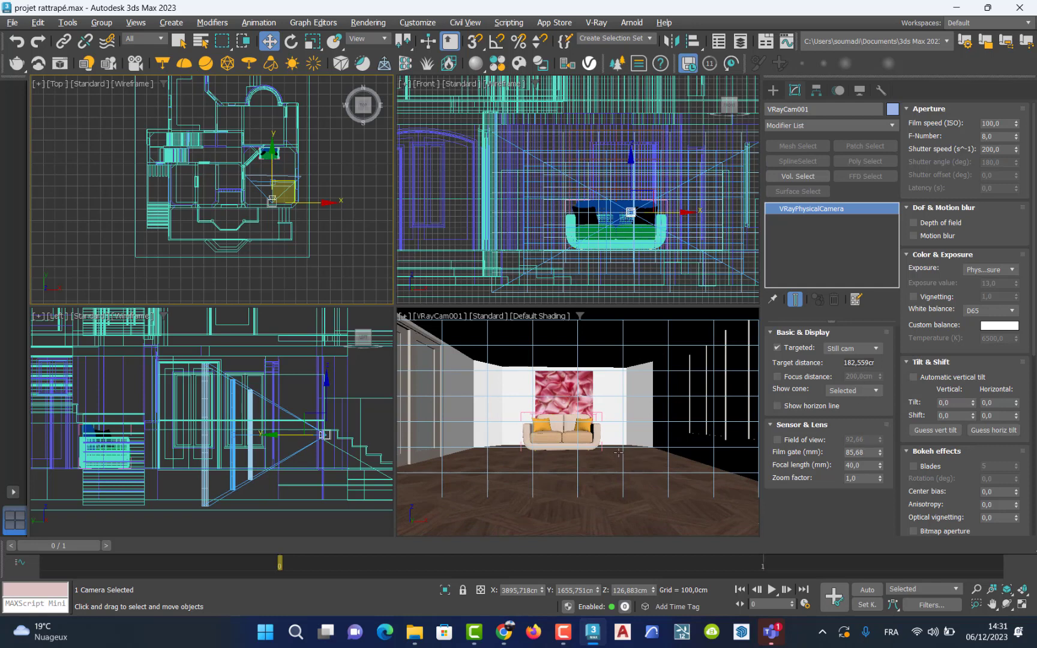
- Test-render the enlarged VRayCam001 view, close the V-Ray Frame Buffer and return to the four-viewport layout
right_click(619, 453)
key(alt+w)
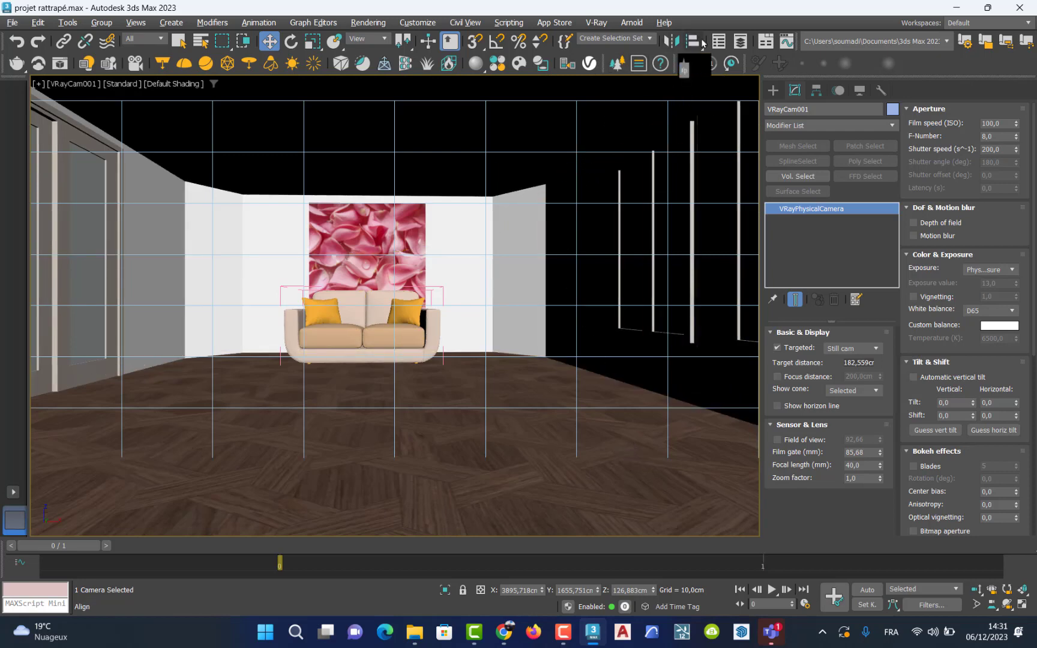
drag(707, 40, 526, 48)
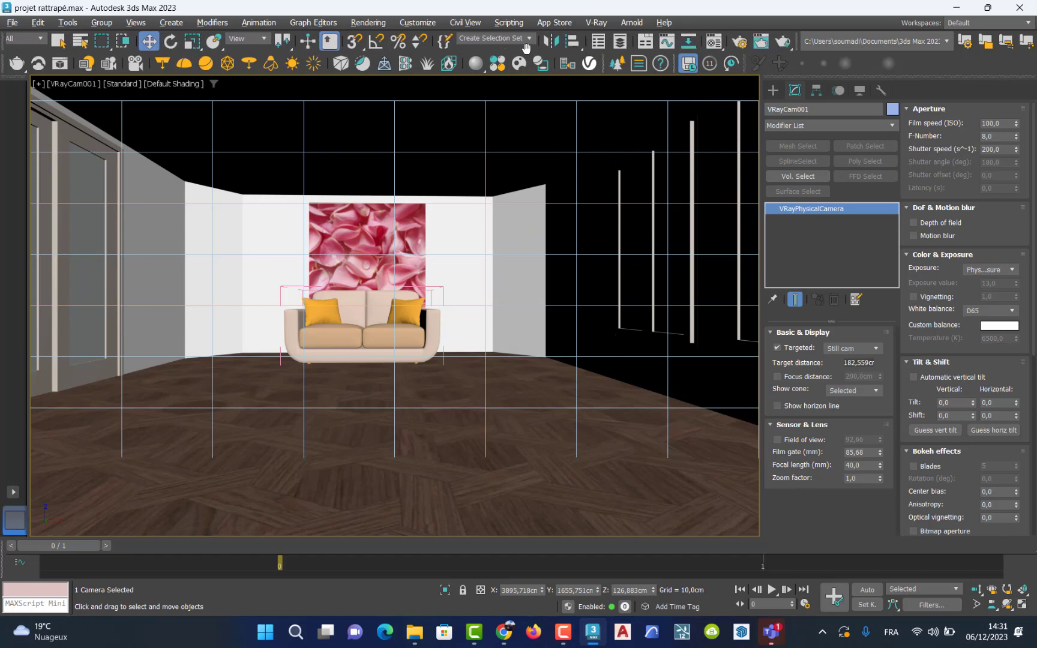
click(783, 42)
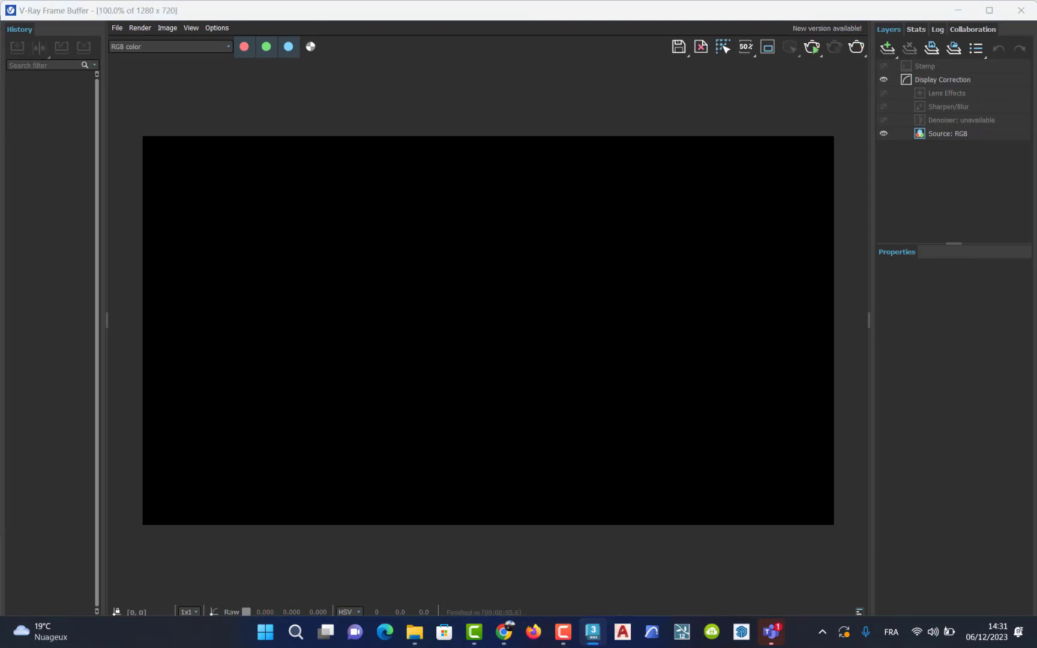
click(1023, 11)
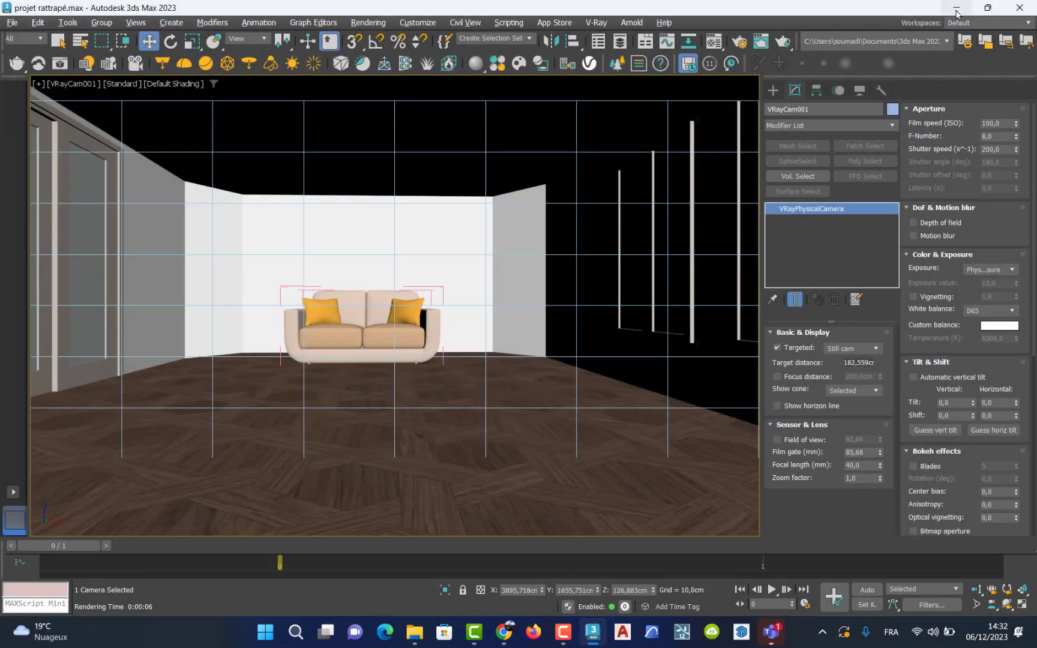
key(alt+w)
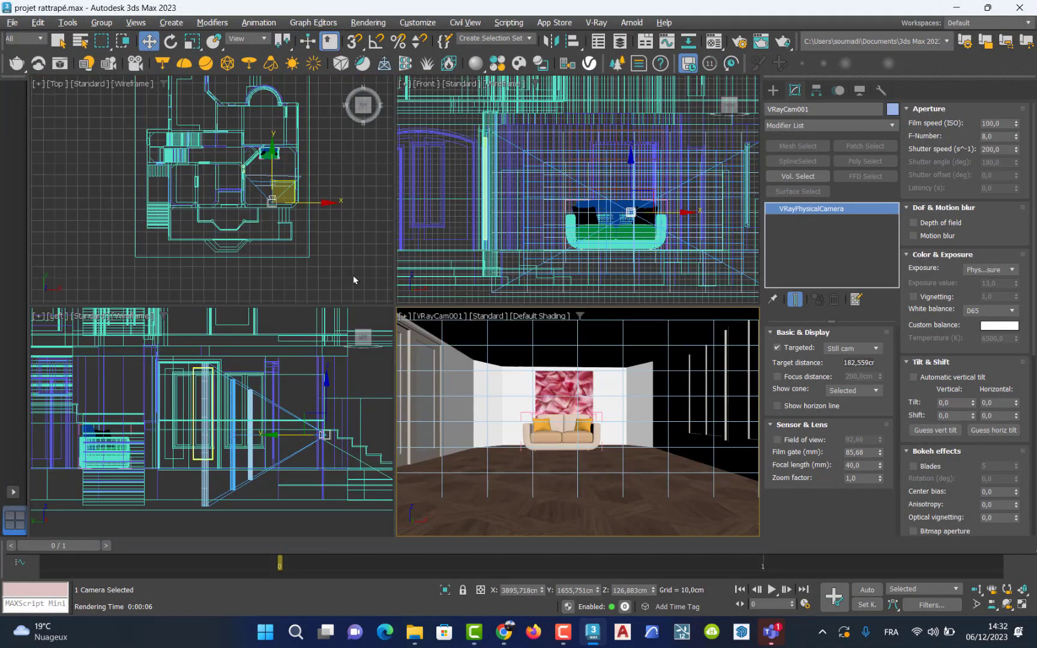
- Create a VRaySun in the Top view, aimed from outside the villa into the sofa room, and accept the automatic VRaySky environment map
click(342, 237)
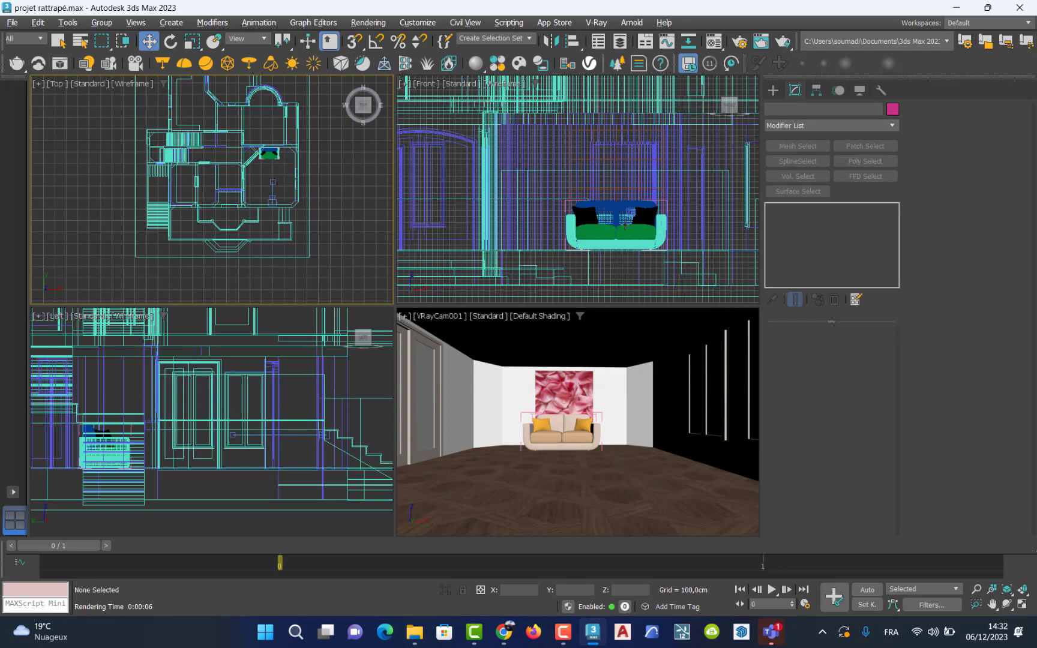
click(774, 91)
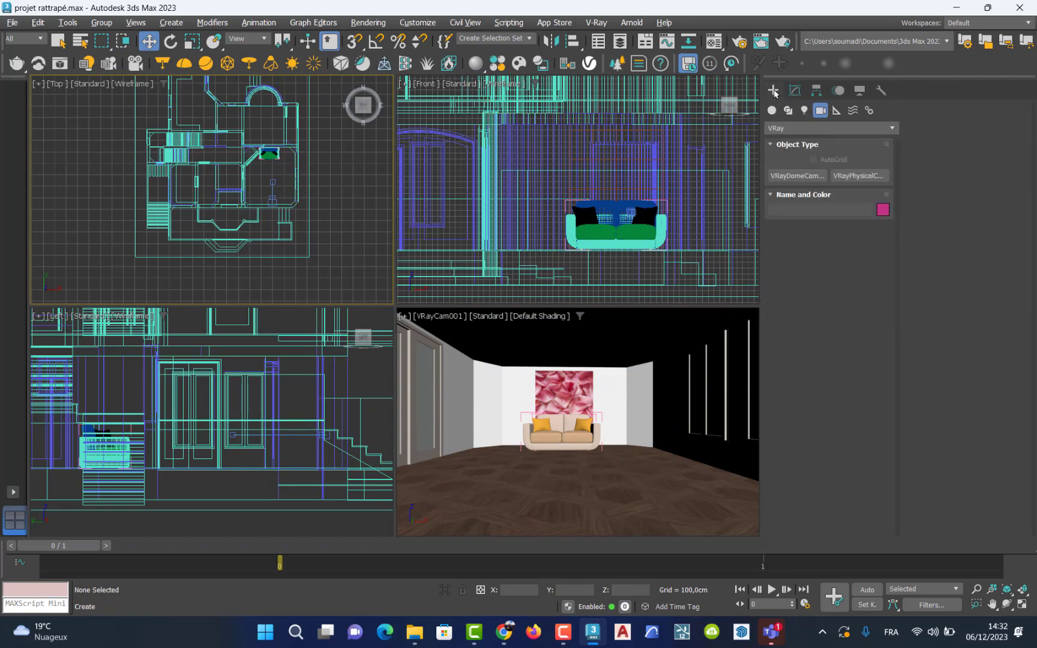
click(804, 110)
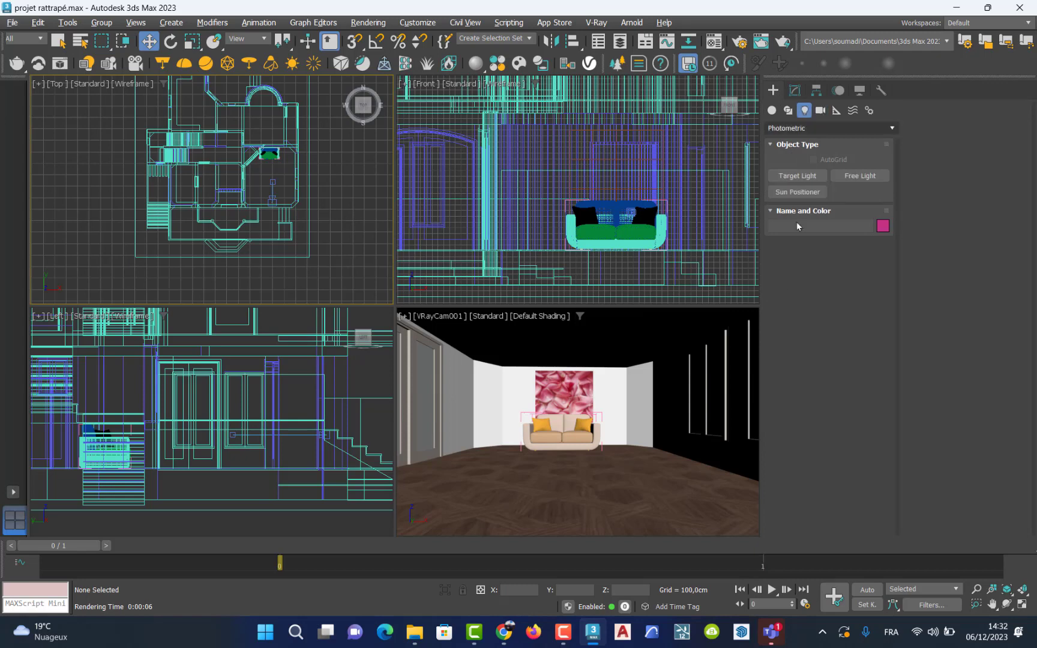
click(564, 632)
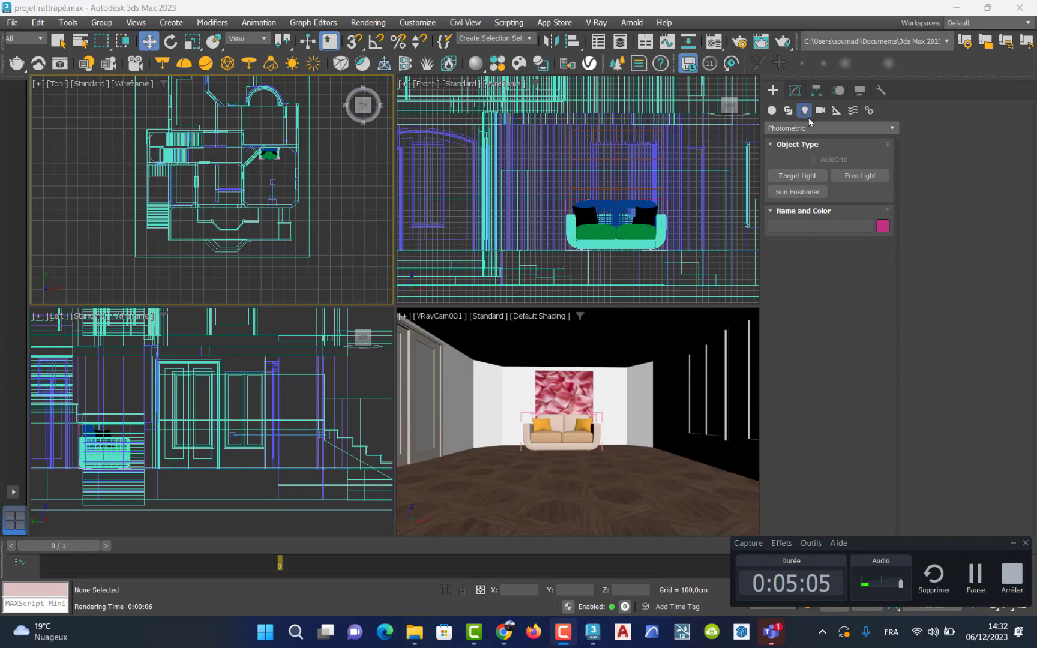
click(815, 129)
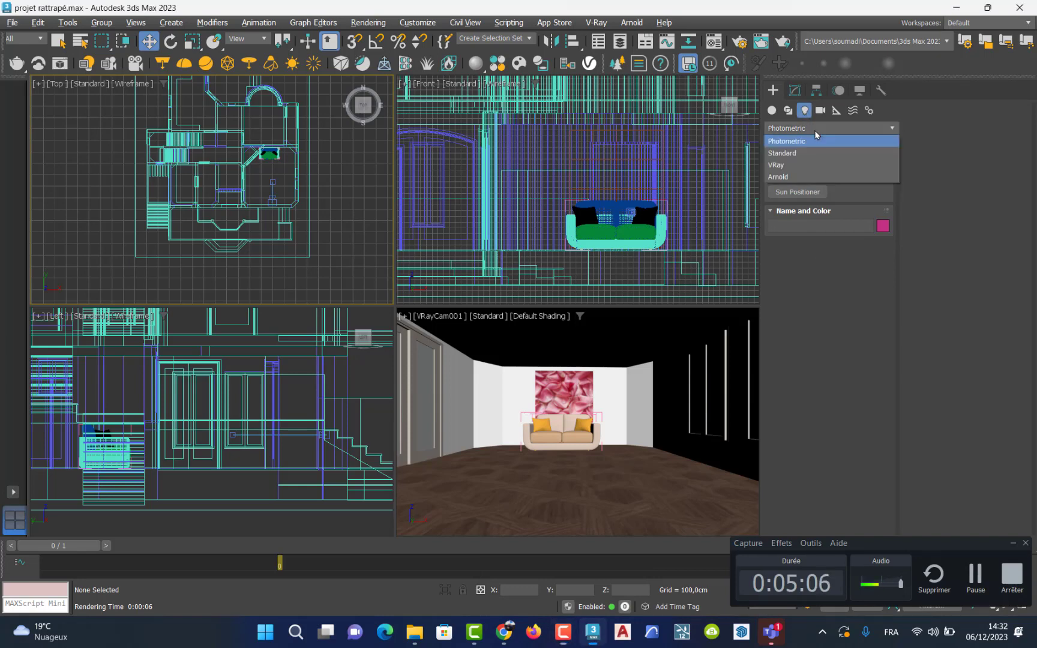
click(809, 165)
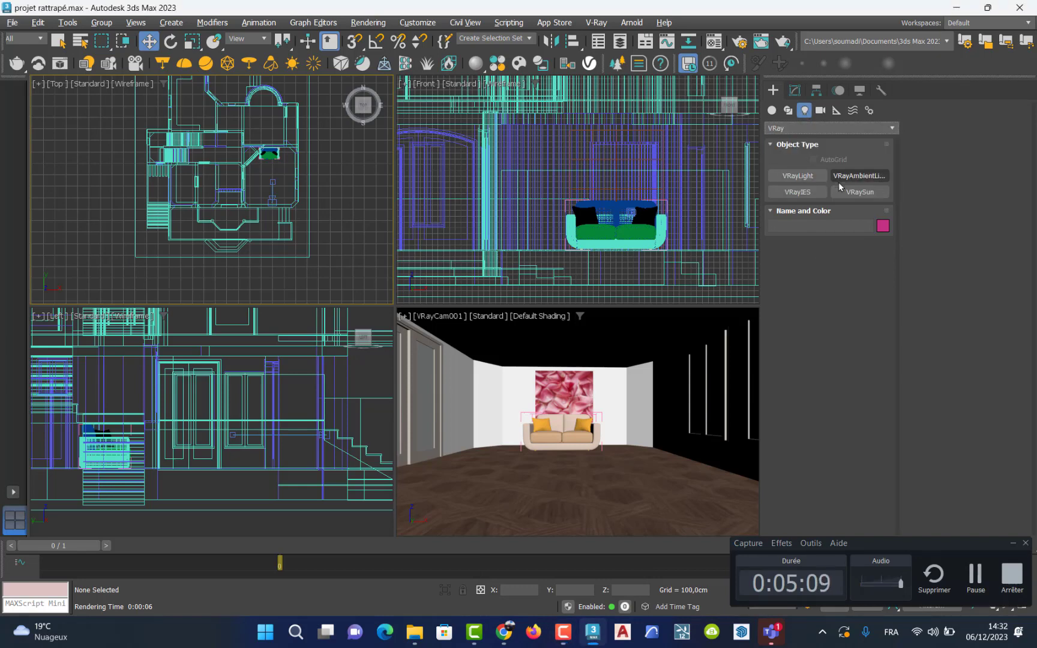
click(860, 192)
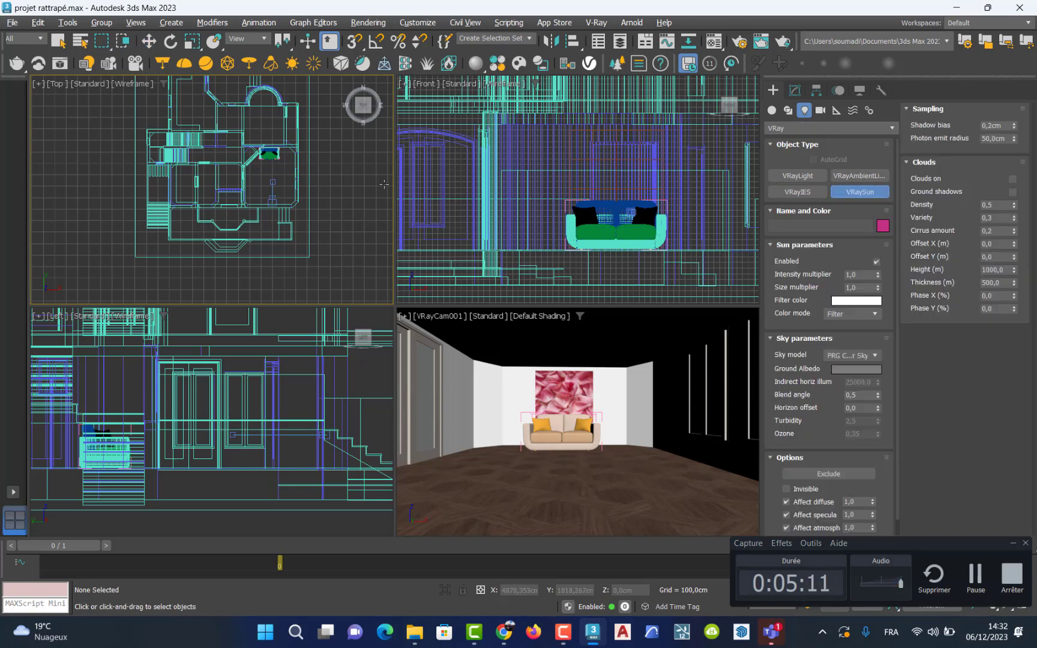
drag(384, 184, 280, 182)
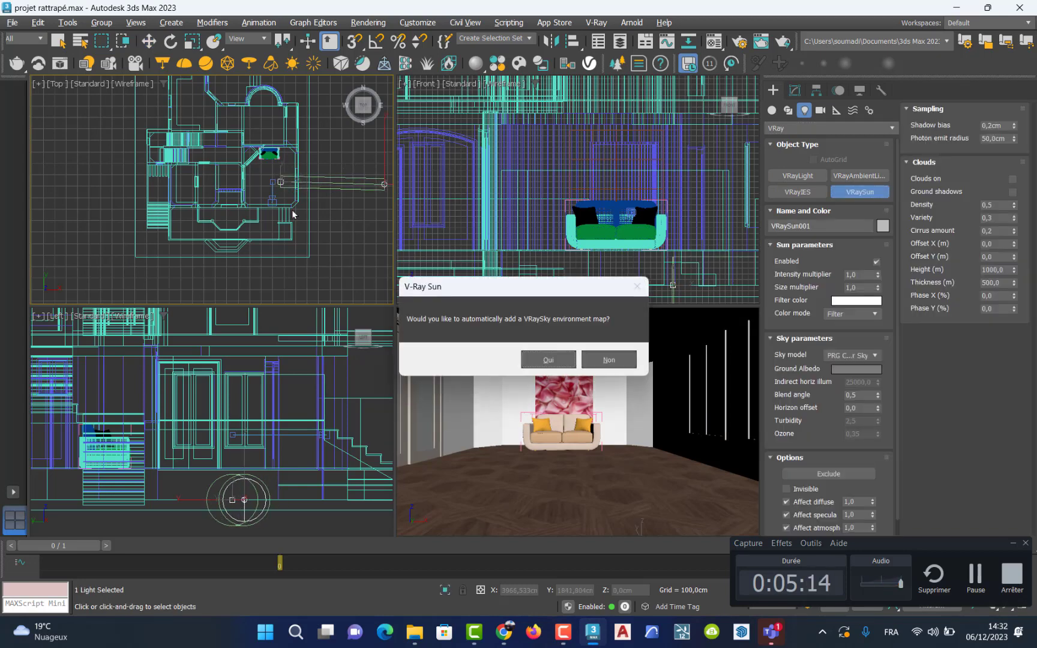
click(545, 360)
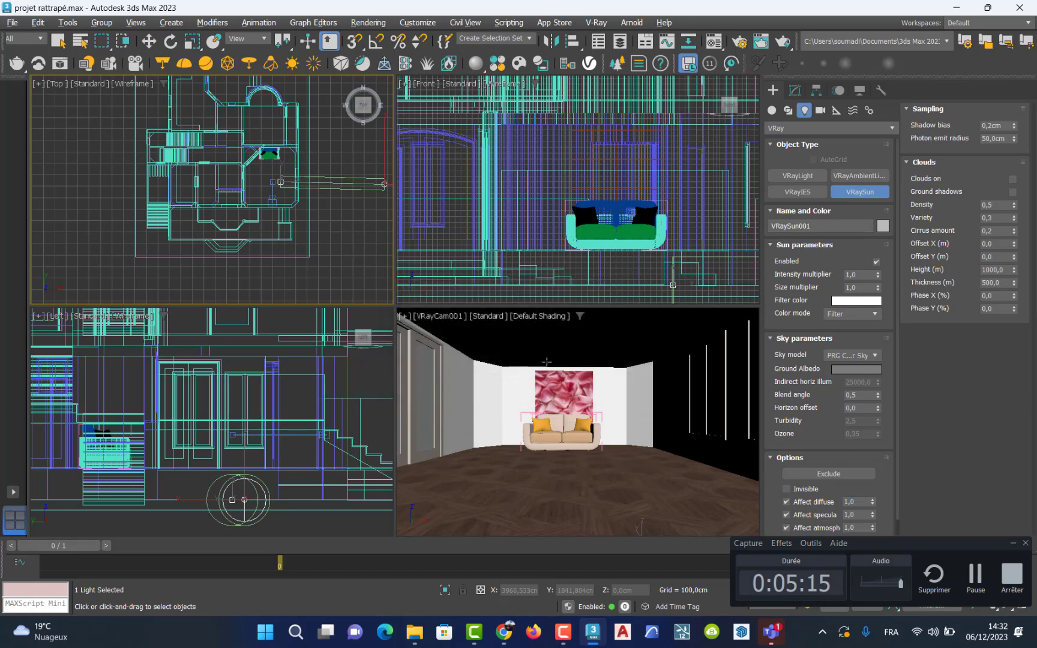
- Enlarge the VRayCam001 view, test-render it with the new sun and close the V-Ray Frame Buffer
click(515, 375)
key(alt+w)
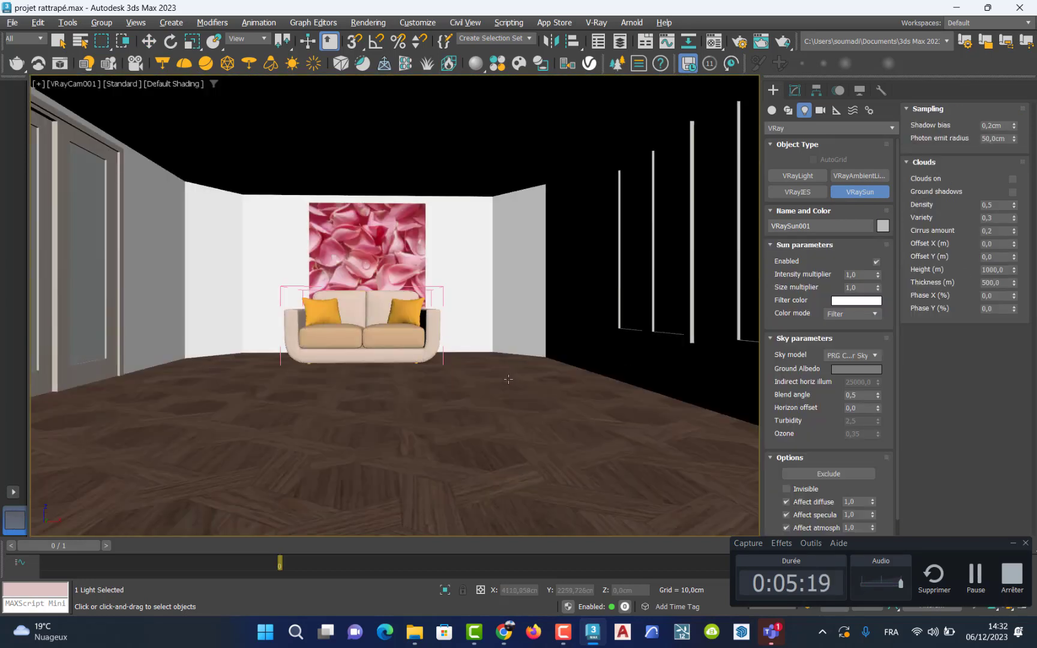
key(shift+q)
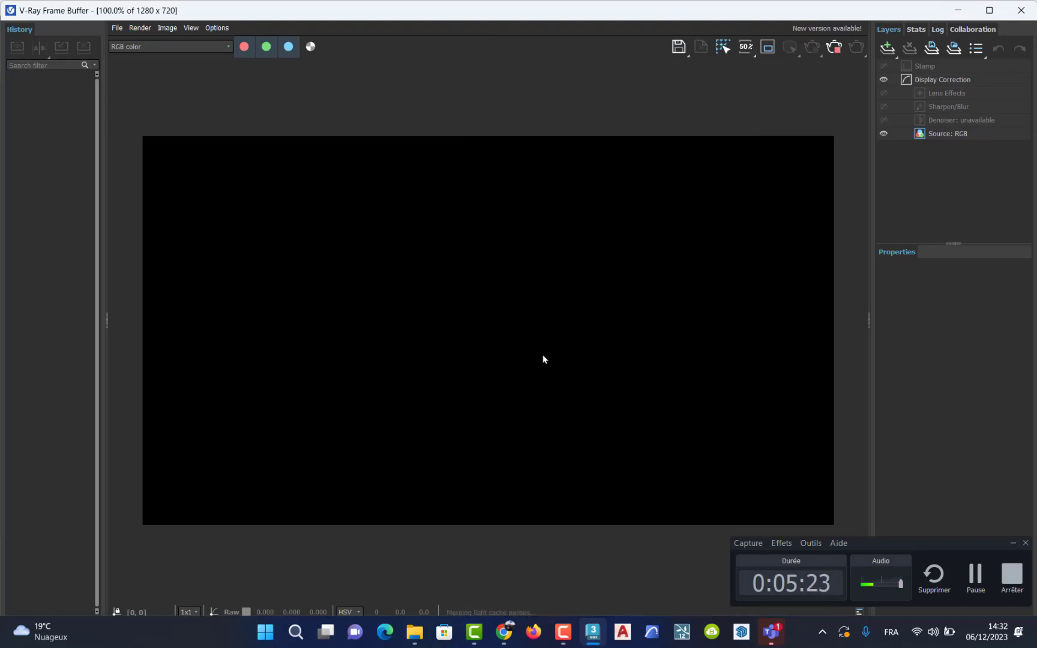
click(1020, 11)
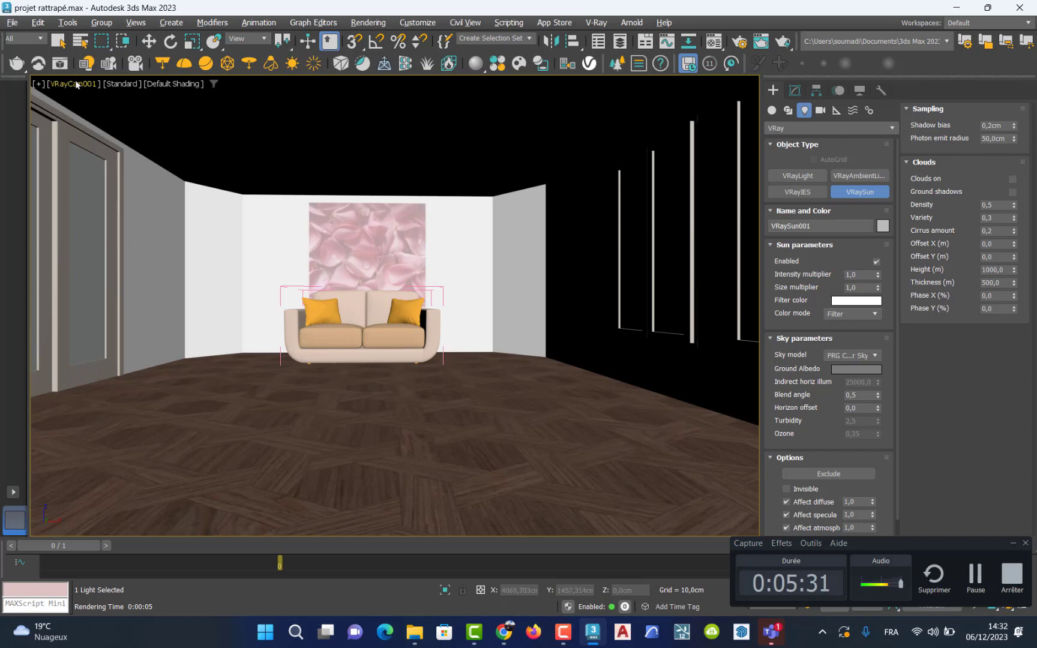
- Change the enlarged camera view to Perspective, leave sun creation and select a glass pane of the window nearest the sofa
click(76, 84)
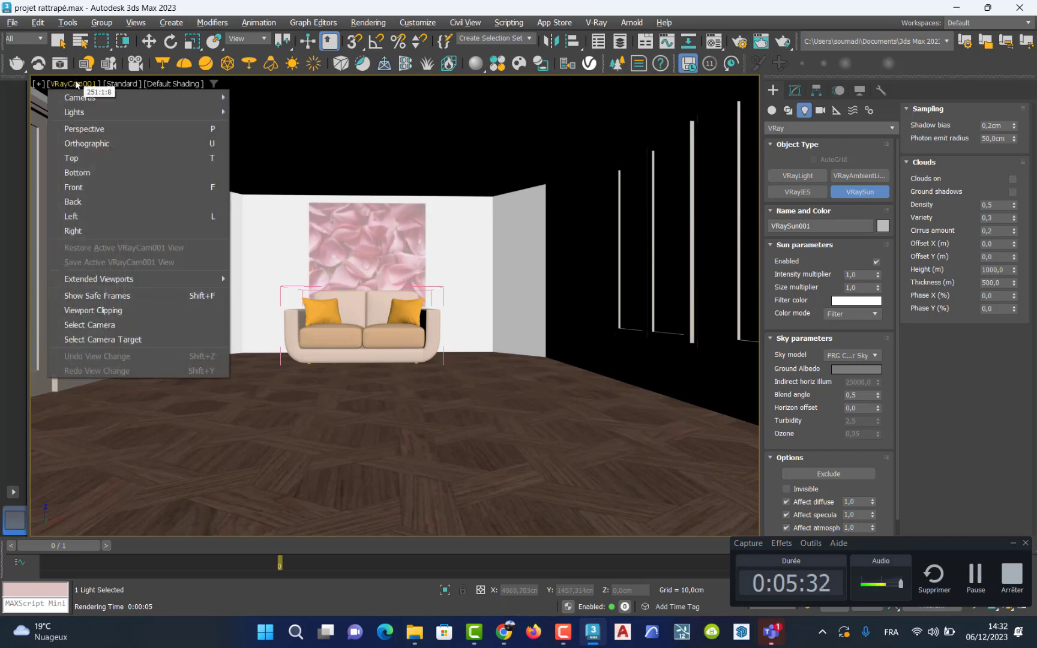
click(99, 130)
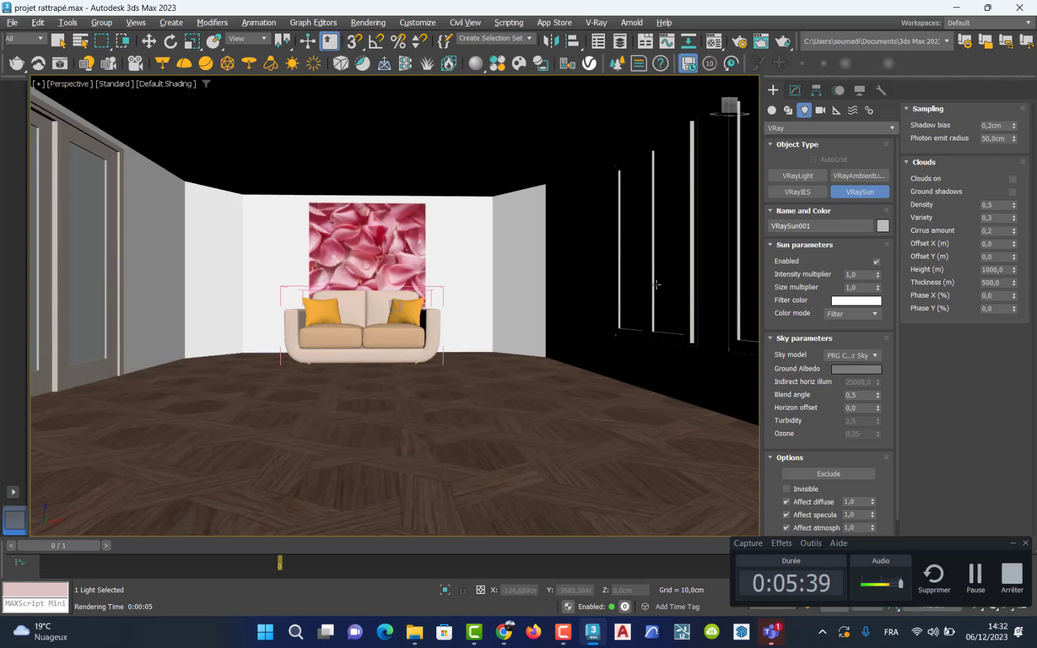
click(665, 243)
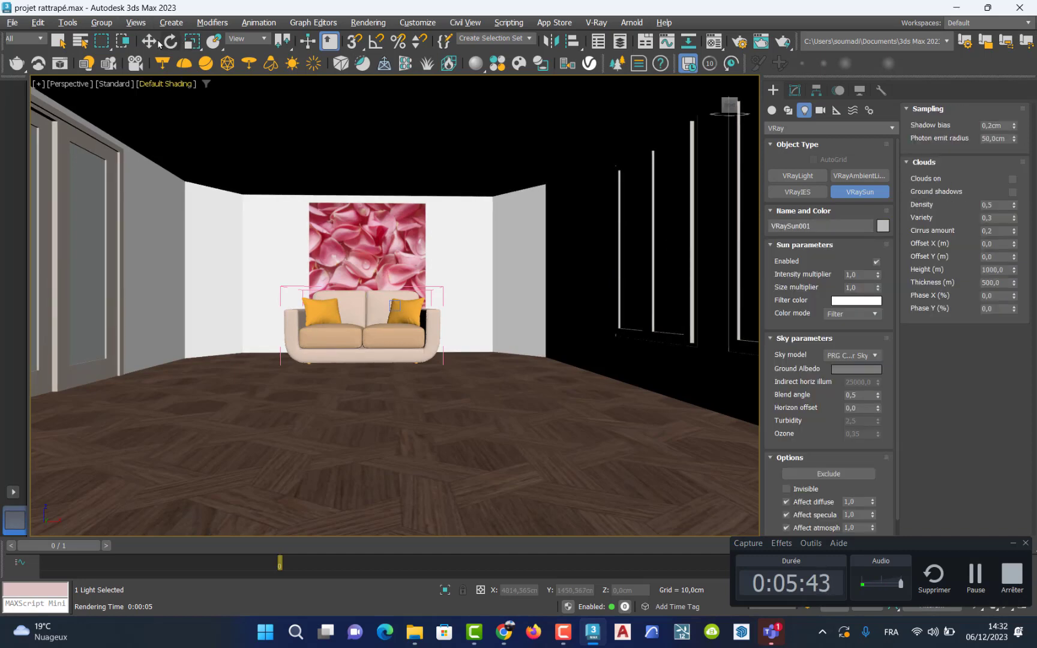
click(149, 40)
click(670, 278)
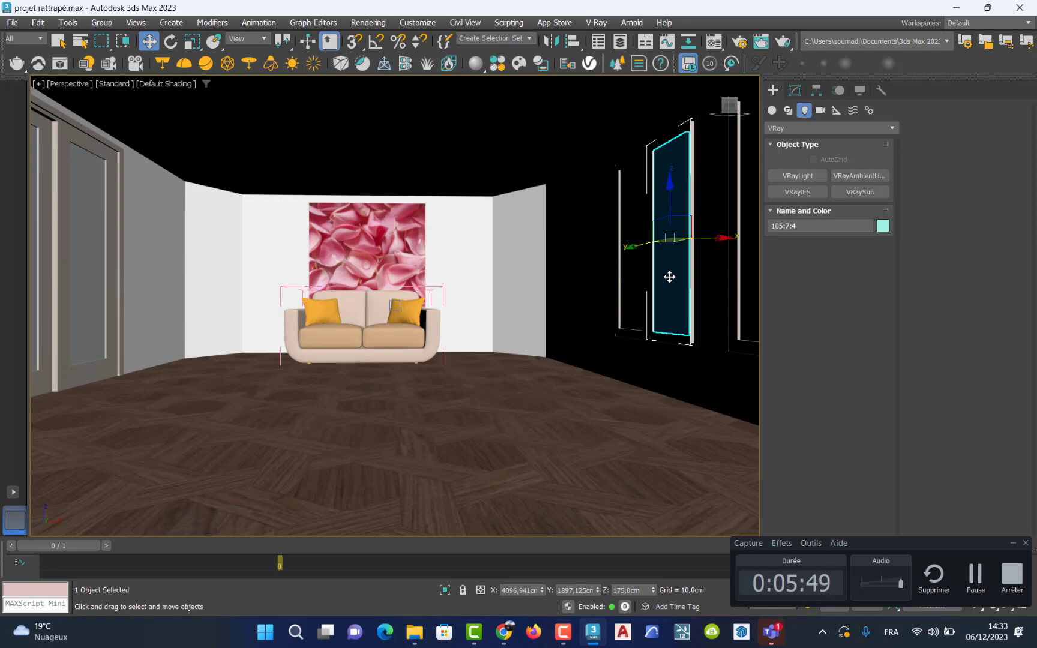
- Set the diffuse color of the unused orange-yellow VRayMtl, Material #8, to white in the Material Editor
key(m)
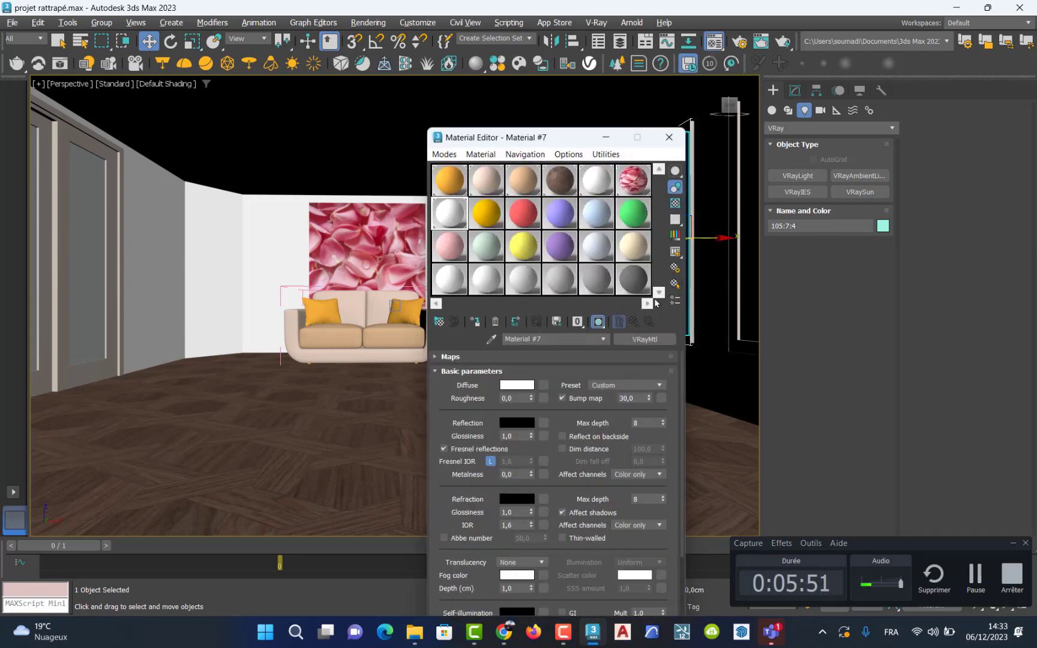
click(492, 221)
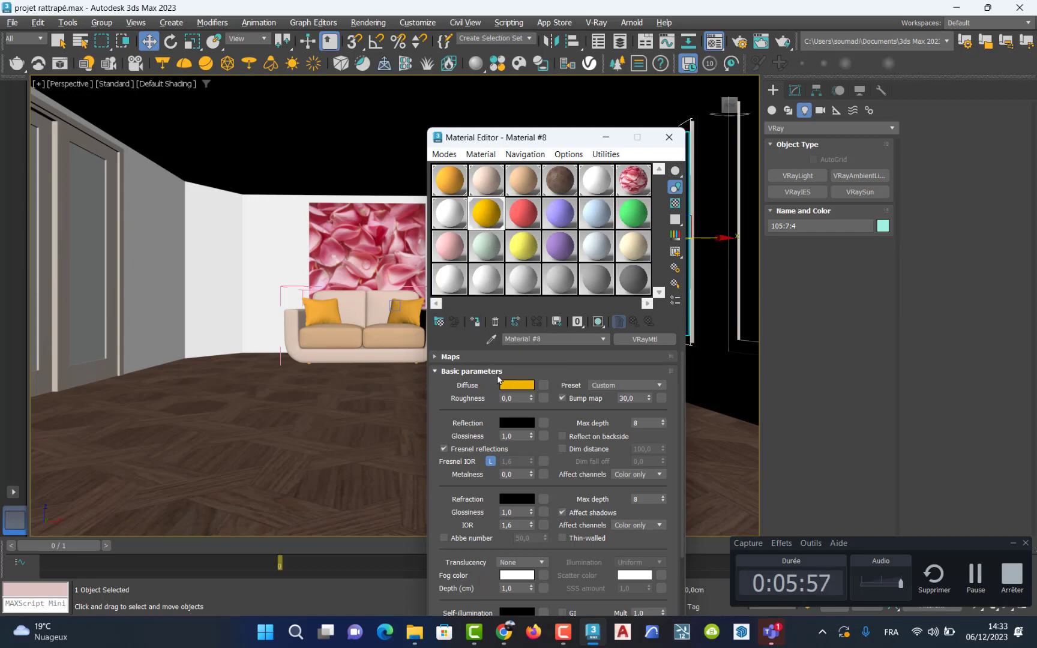
click(514, 386)
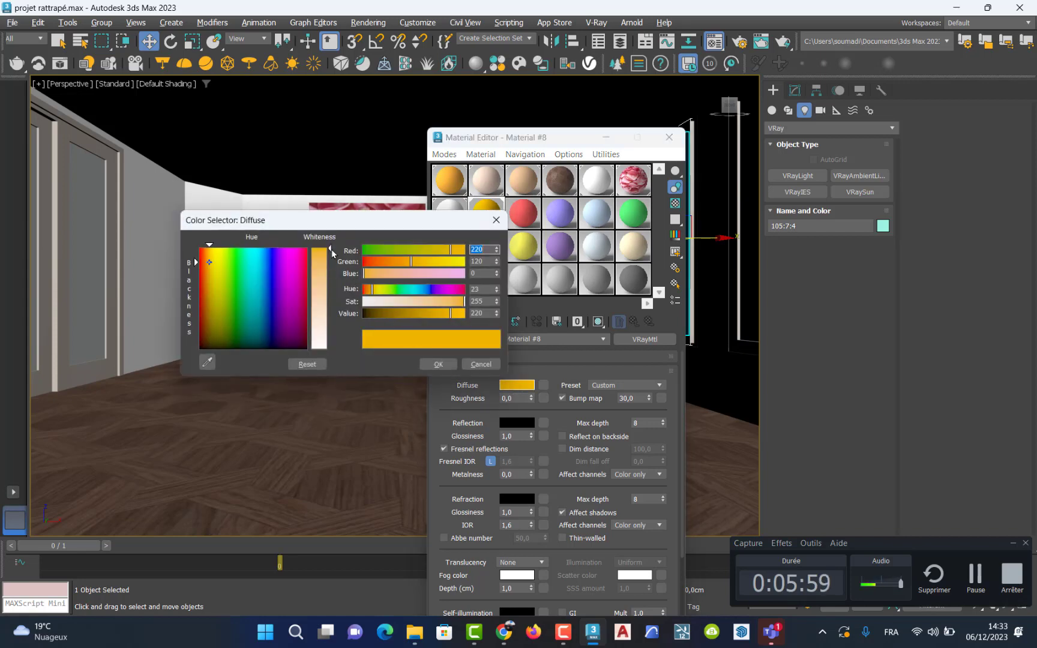
drag(330, 249, 395, 379)
click(437, 365)
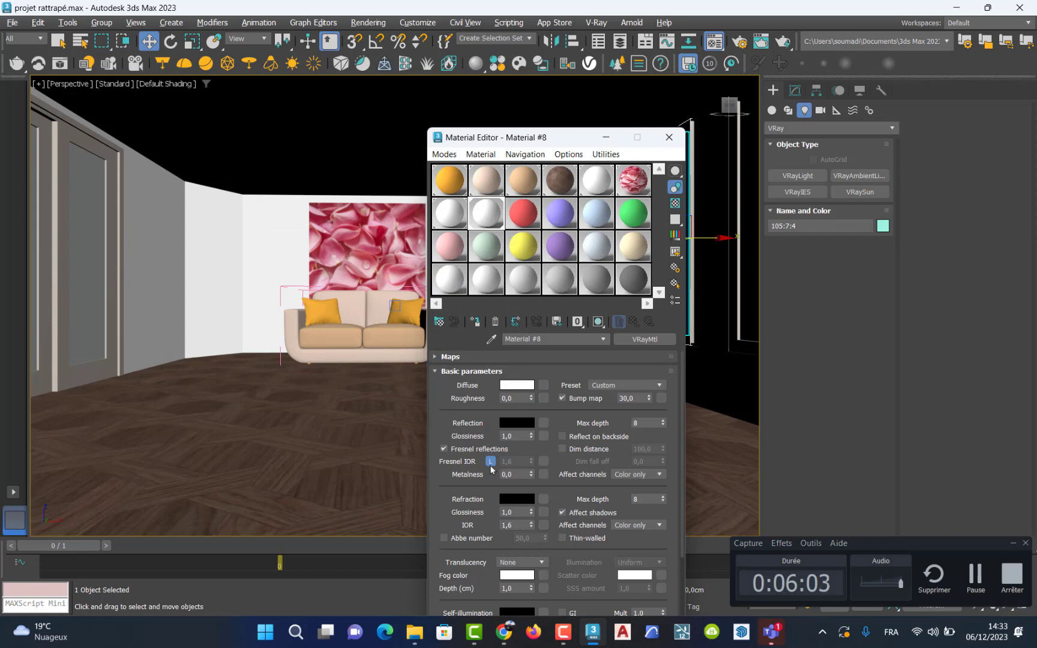
- Set Material #8's refraction color to pure white (255) for clear glass and show a background behind its sample
click(518, 499)
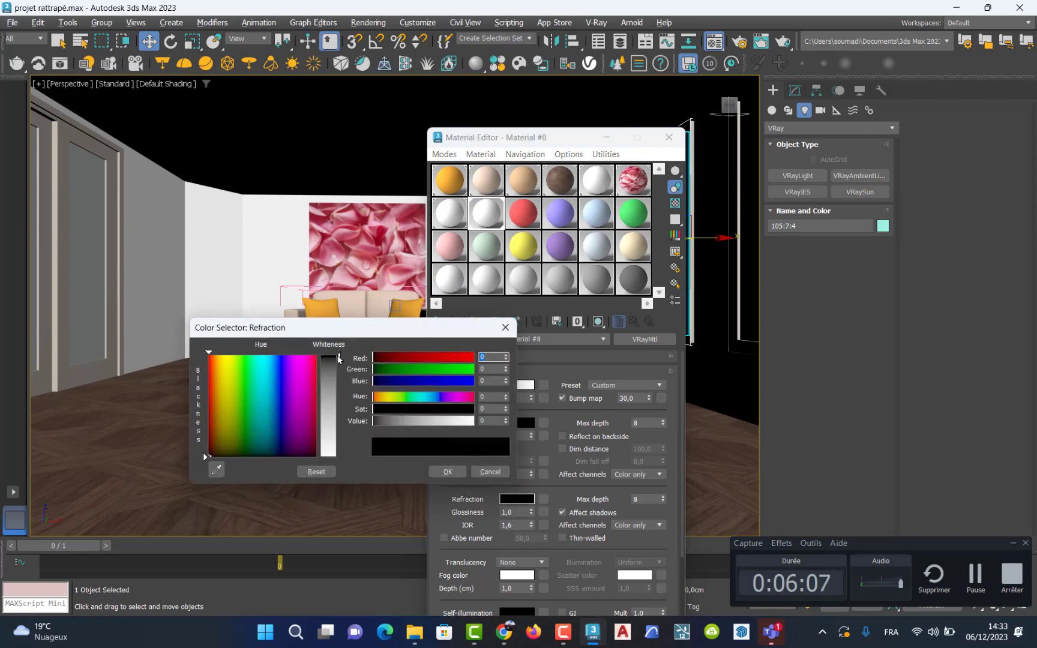
drag(339, 359, 339, 457)
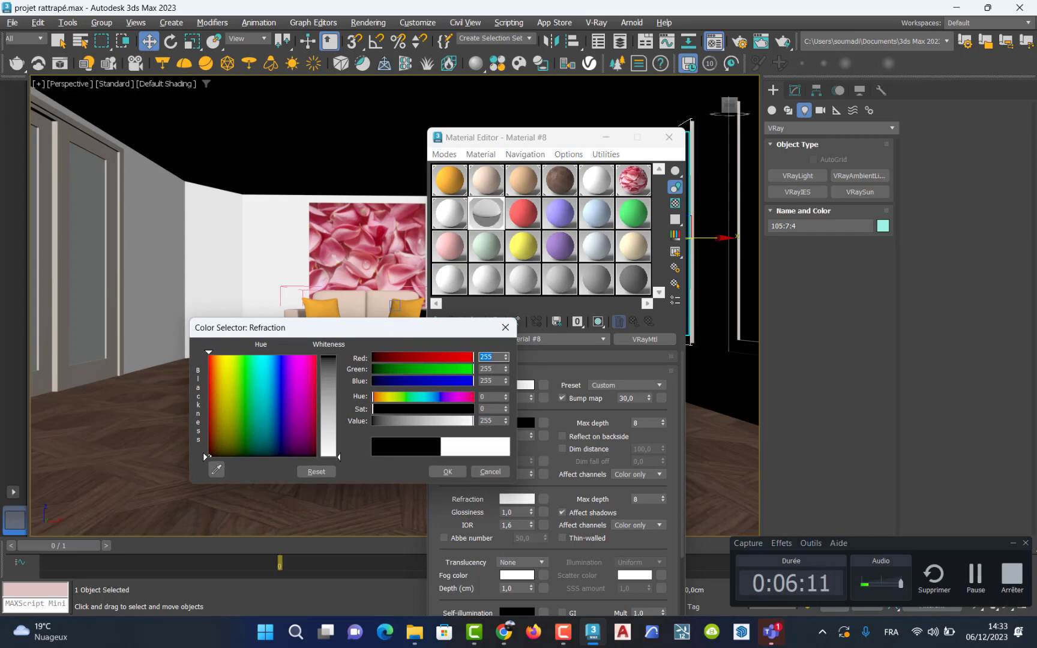
click(444, 472)
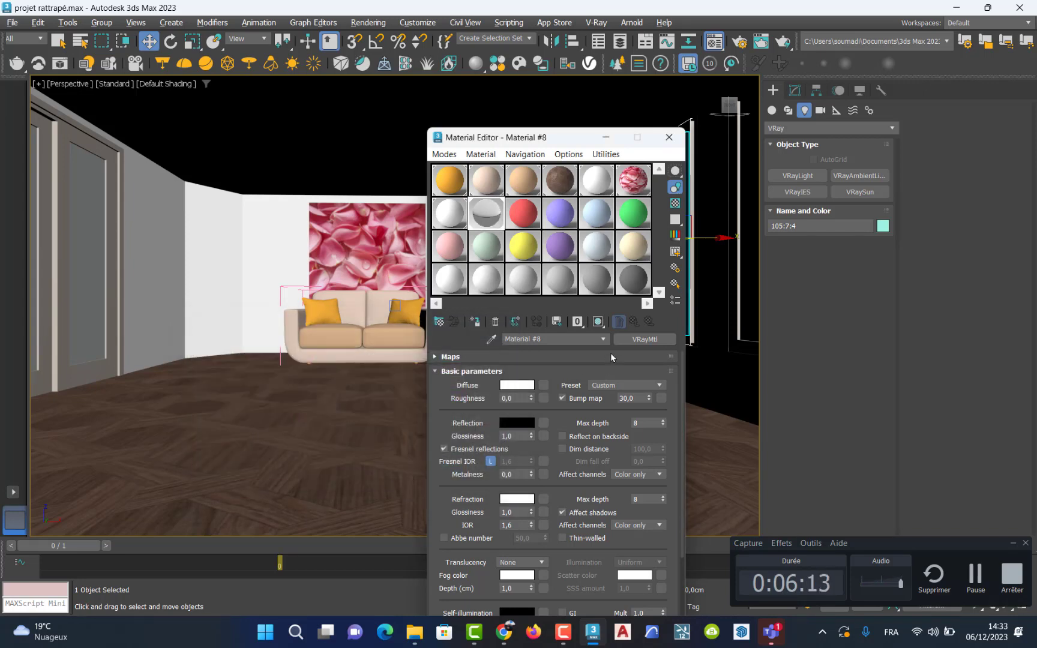
click(676, 203)
- Assign the clear glass Material #8 to all four panes of the two windows on the black side wall
drag(549, 142, 364, 150)
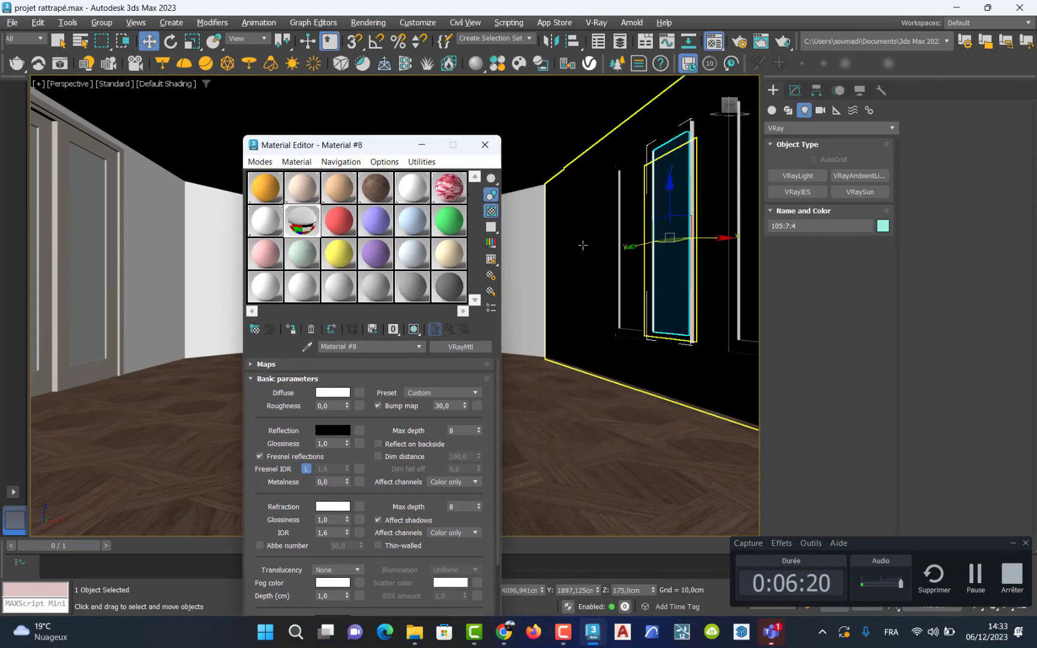
click(637, 265)
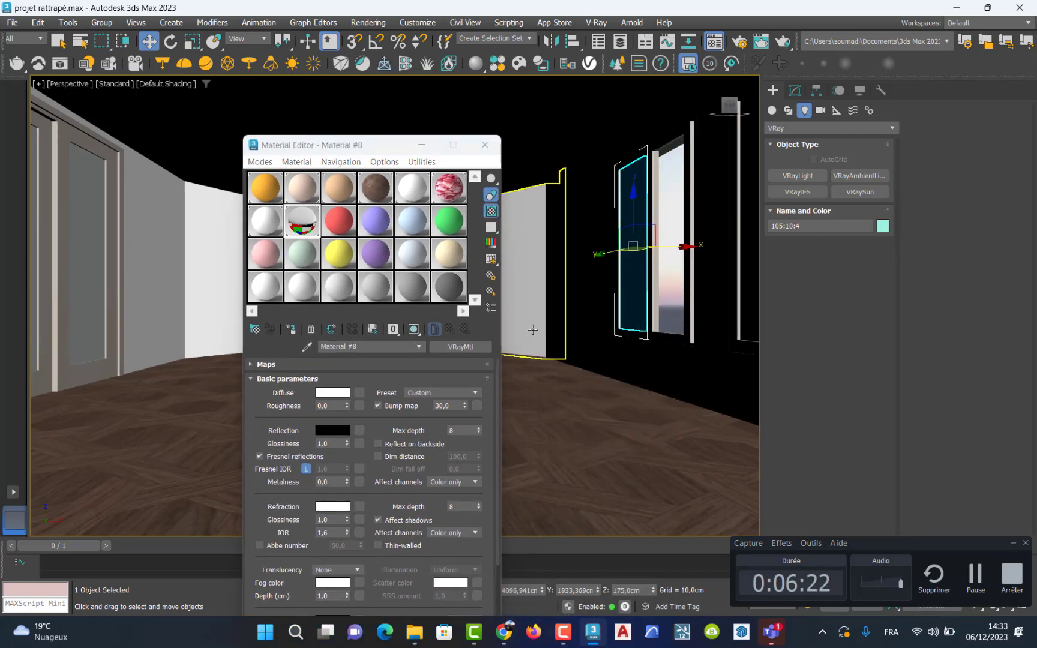
click(295, 330)
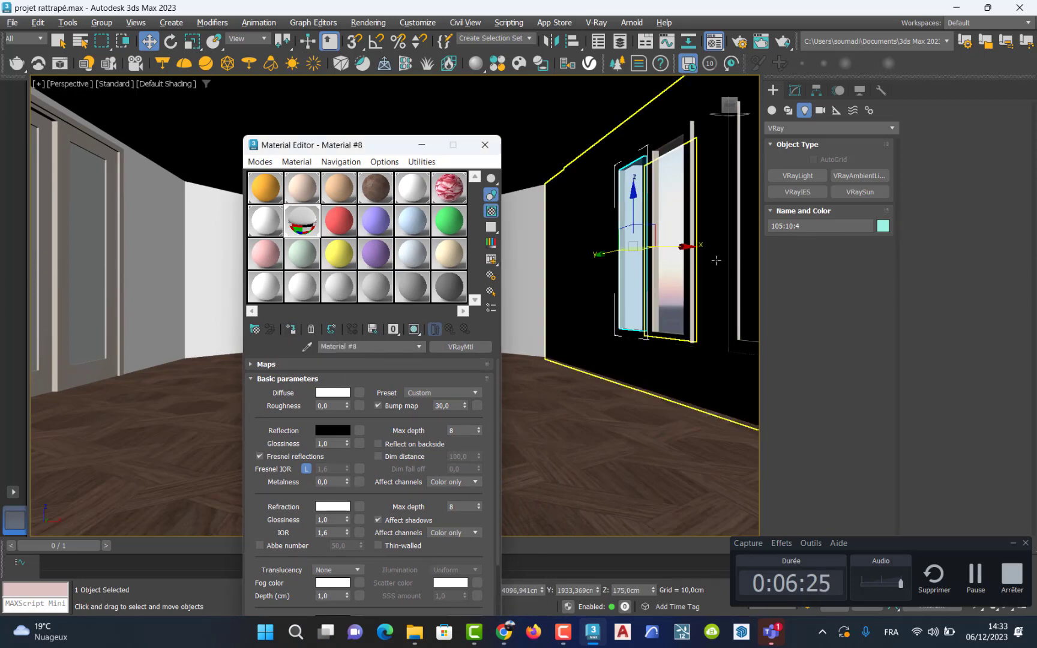
click(746, 258)
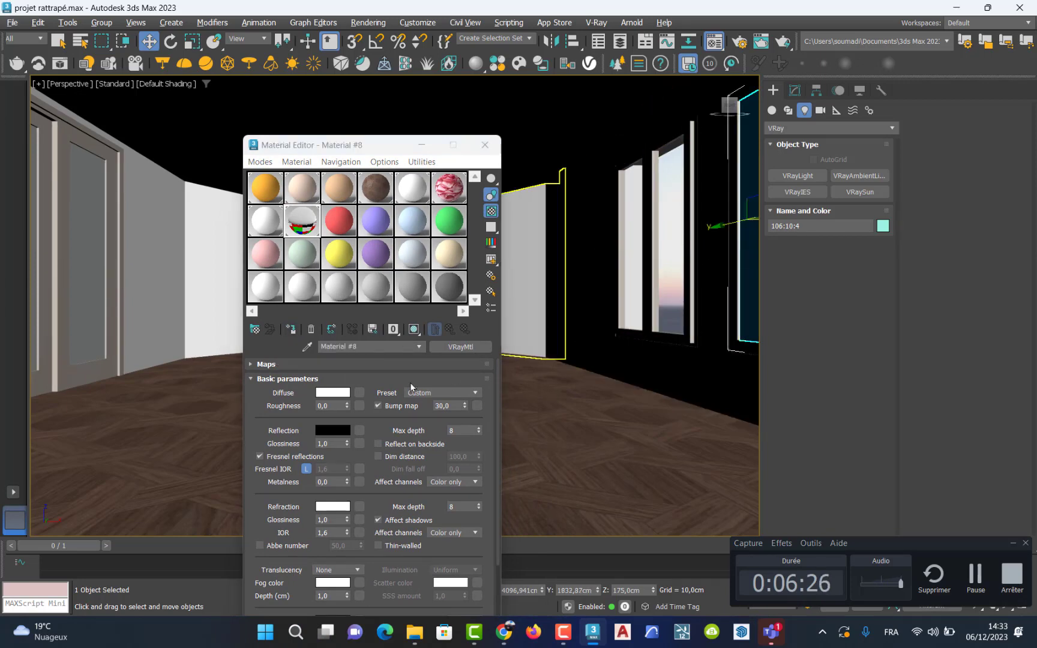
click(290, 329)
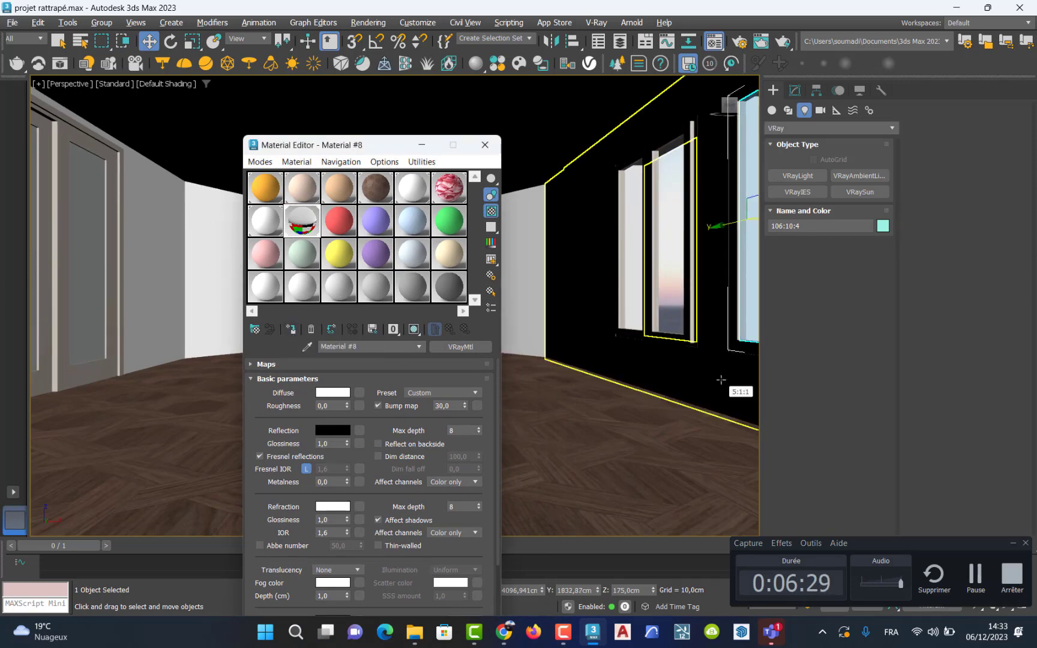
middle_drag(713, 378, 607, 381)
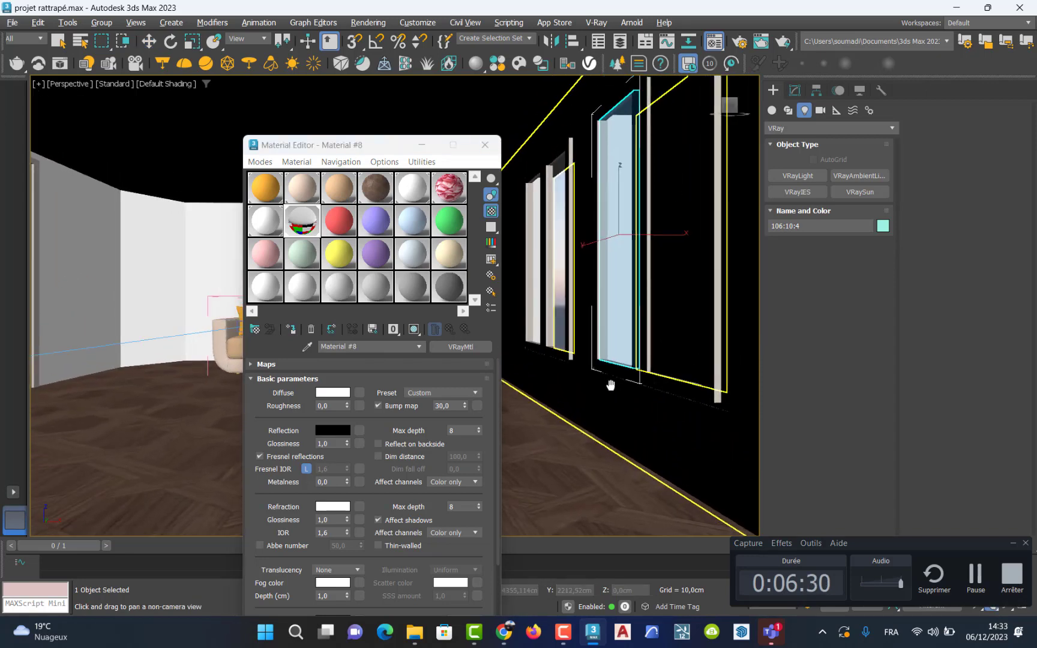
click(149, 41)
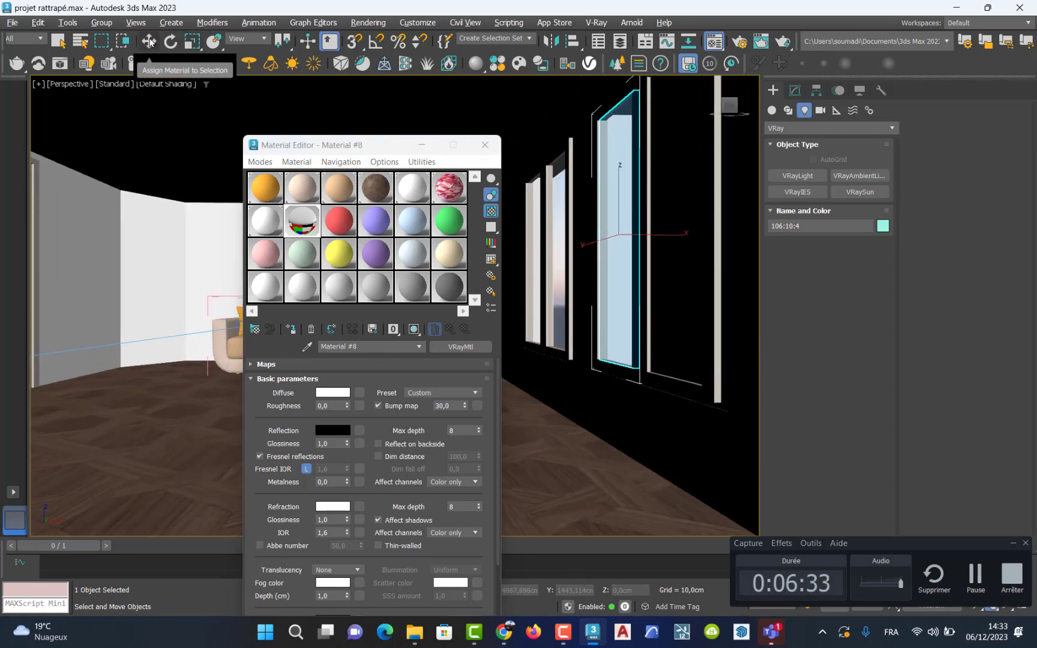
click(685, 308)
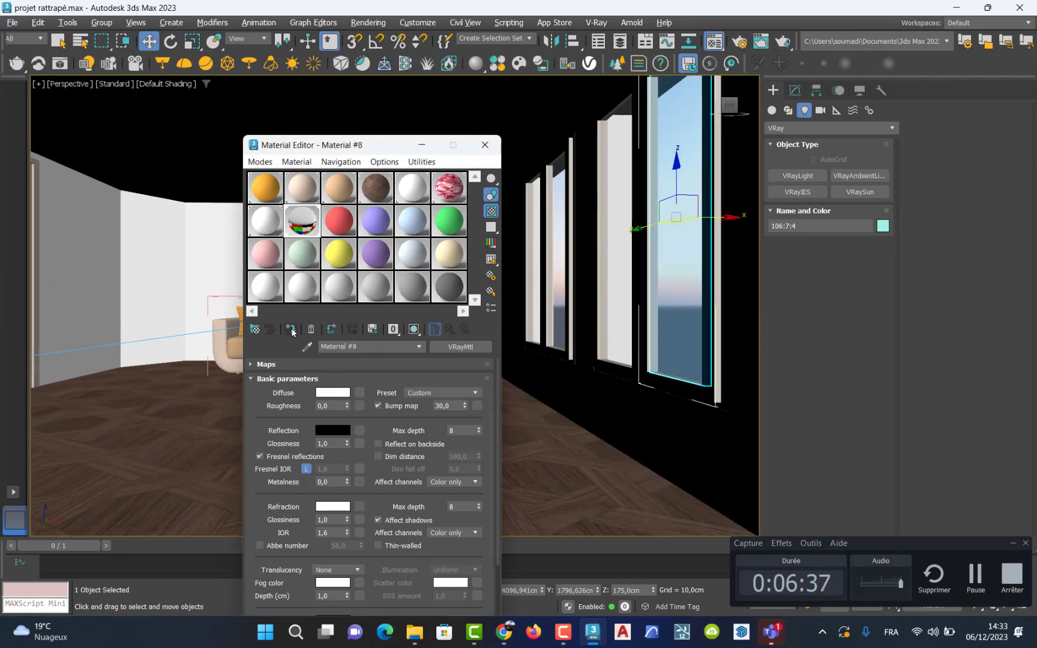
- Select both glass panes of the double door on the opposite wall and assign Material #8 to them
middle_drag(162, 361, 247, 373)
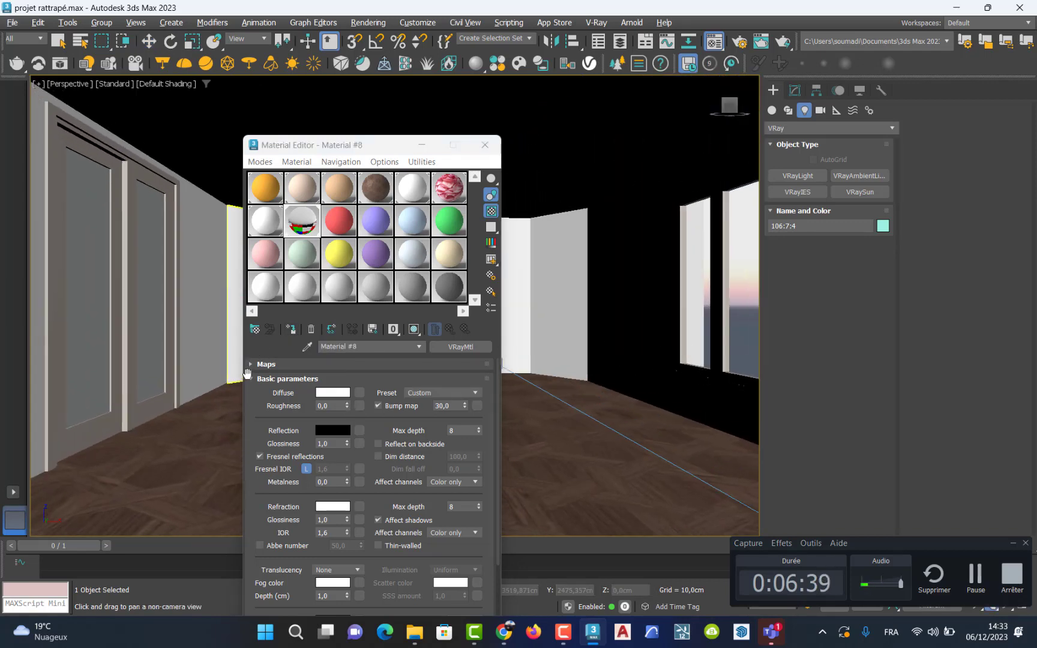
key(w)
click(150, 318)
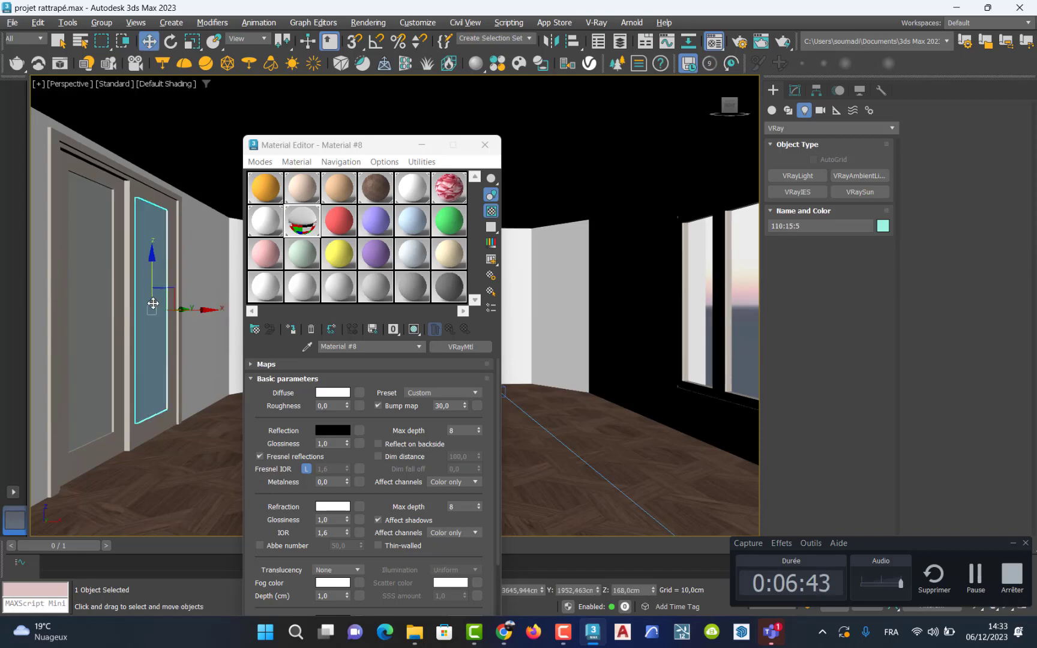
ctrl+click(108, 334)
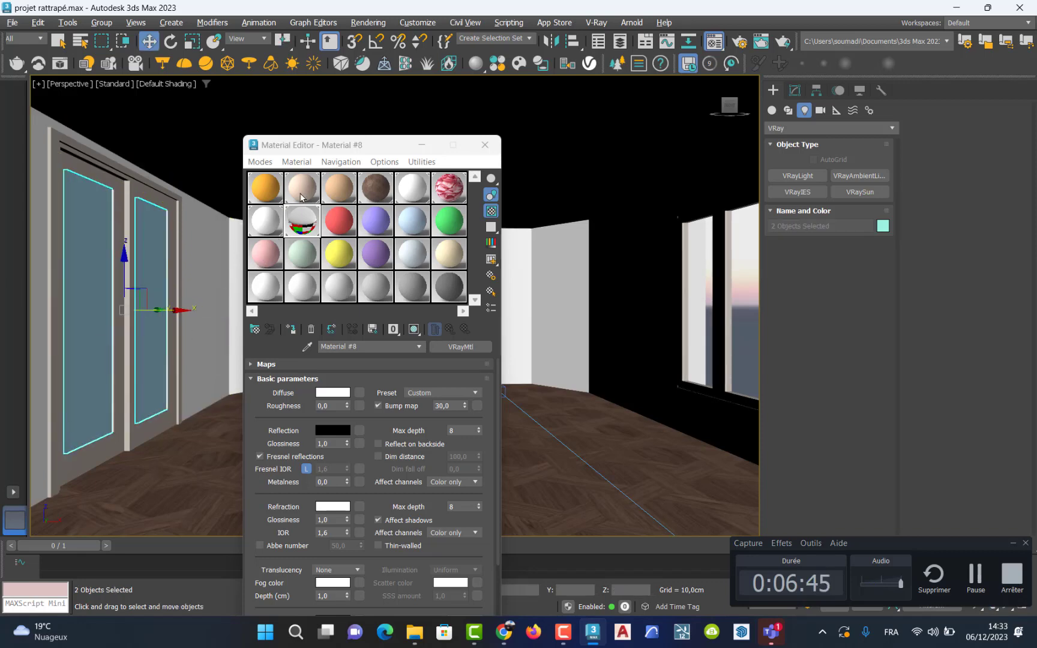
click(288, 328)
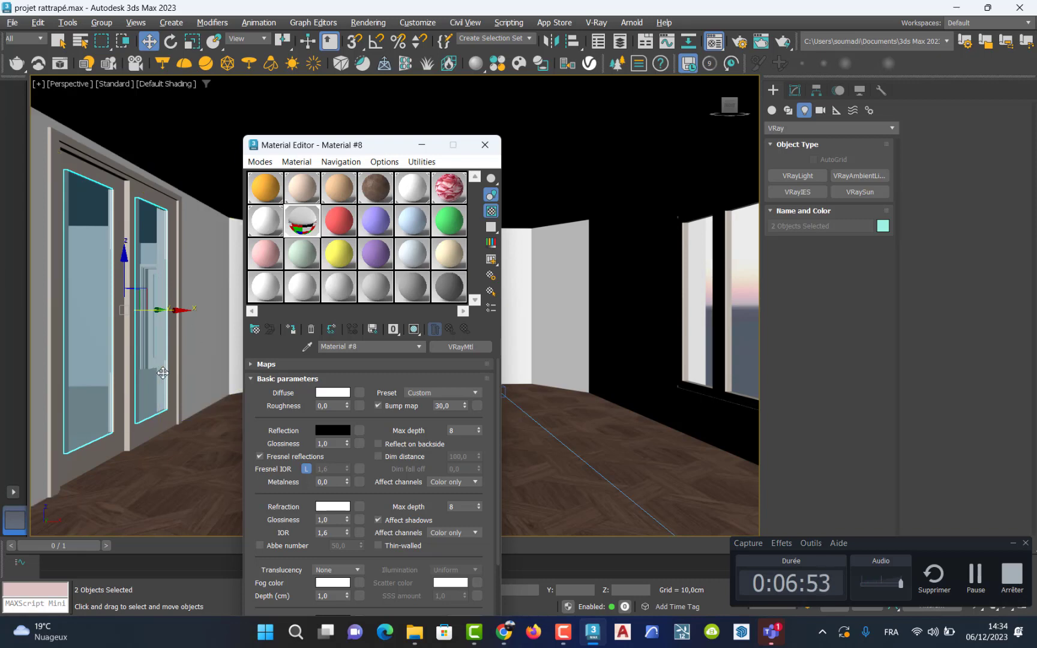
- Close the Material Editor and switch the perspective view to the VRayCam001 camera
click(485, 145)
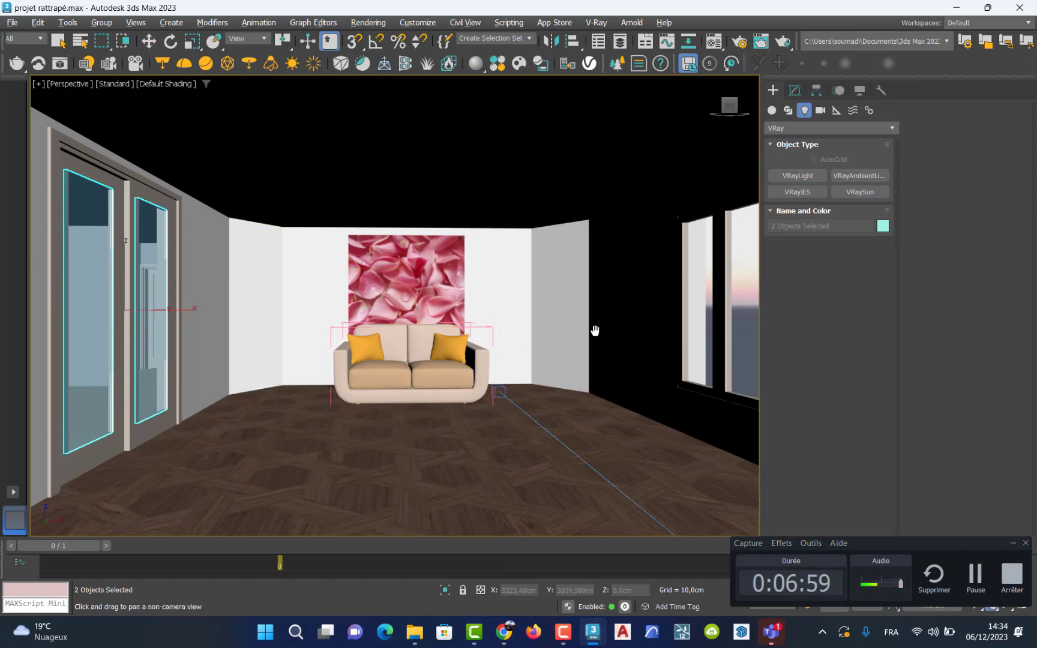
middle_drag(595, 329, 433, 334)
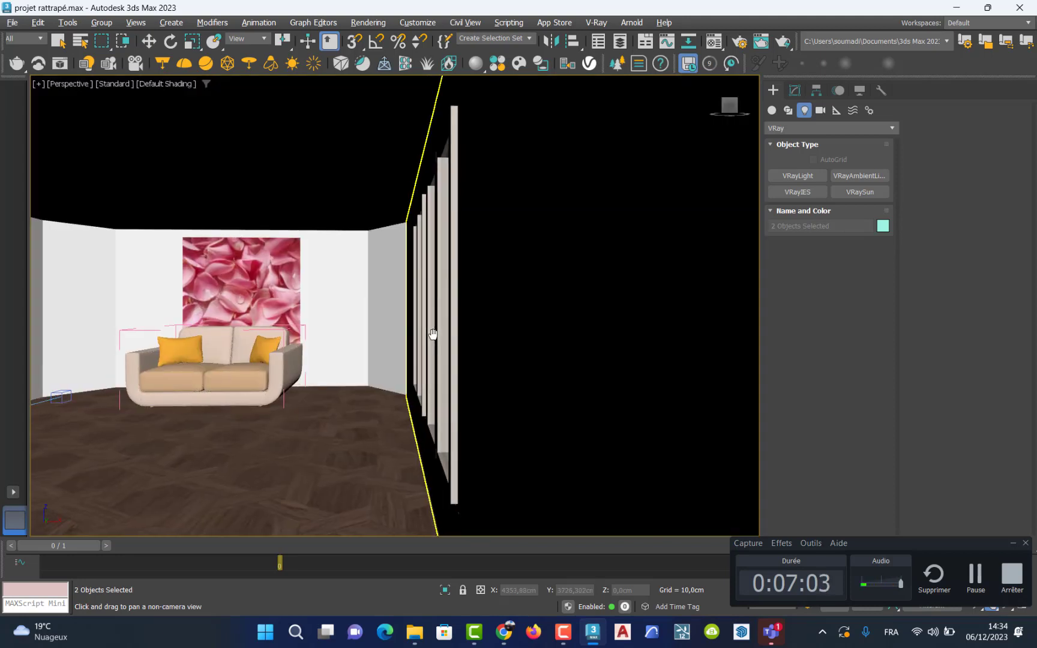
click(73, 84)
mouse_move(91, 114)
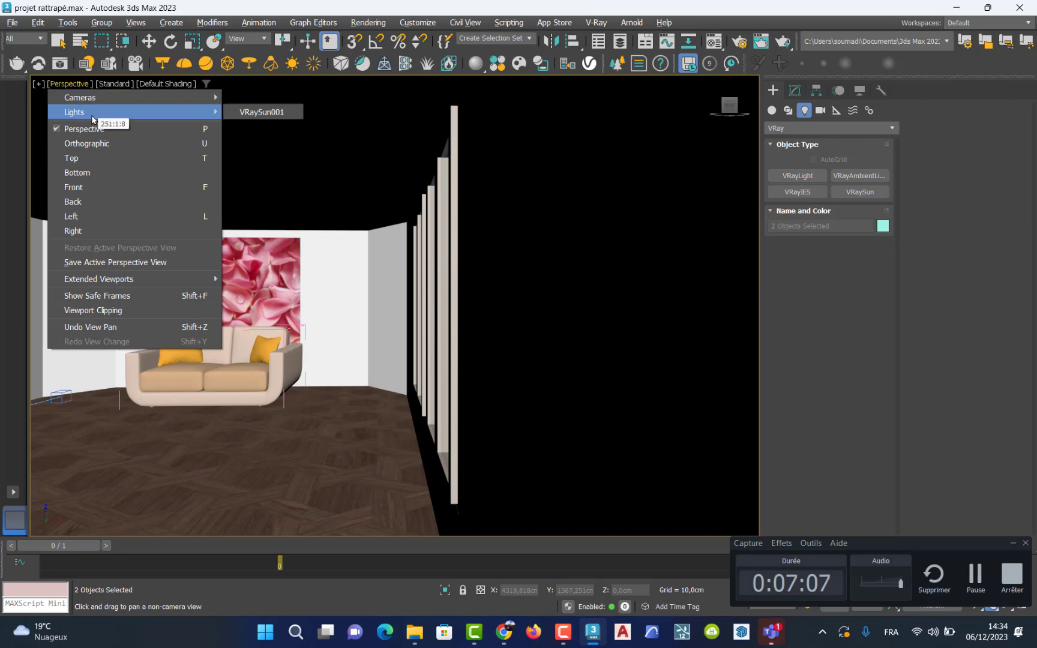
mouse_move(162, 98)
click(258, 97)
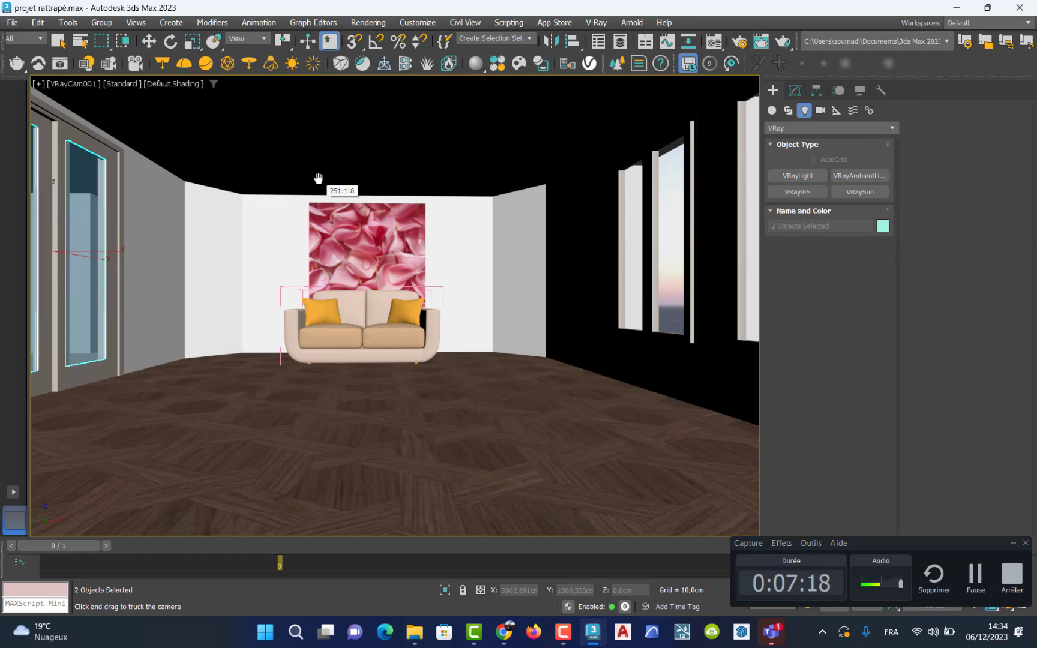
- Run a test render of the camera view, then close the frame buffer and cancel the rendering
key(shift+q)
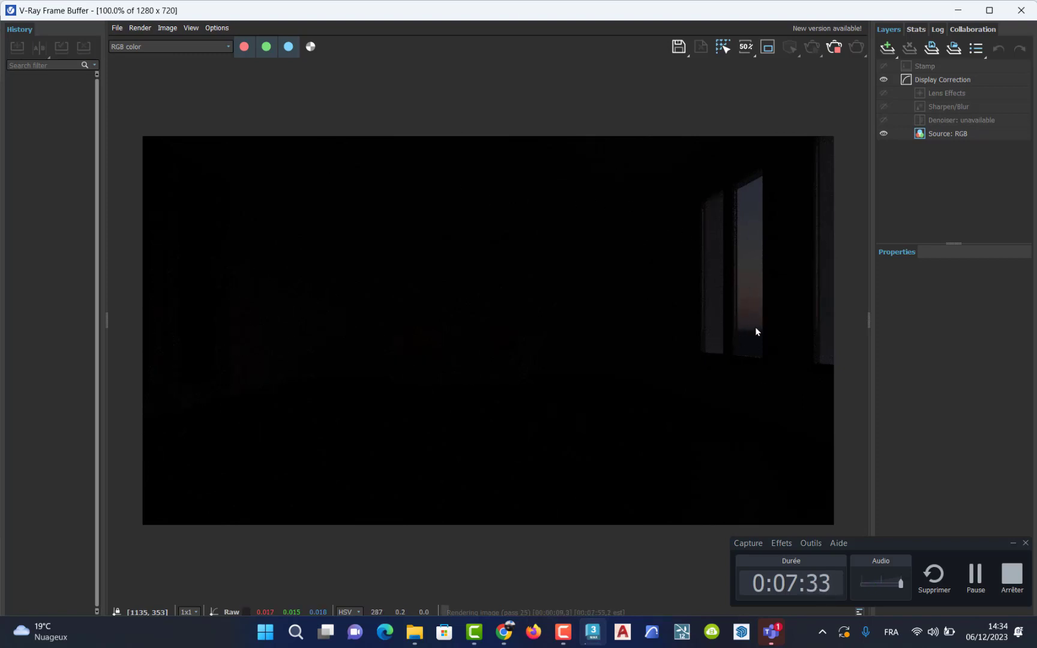
click(1016, 18)
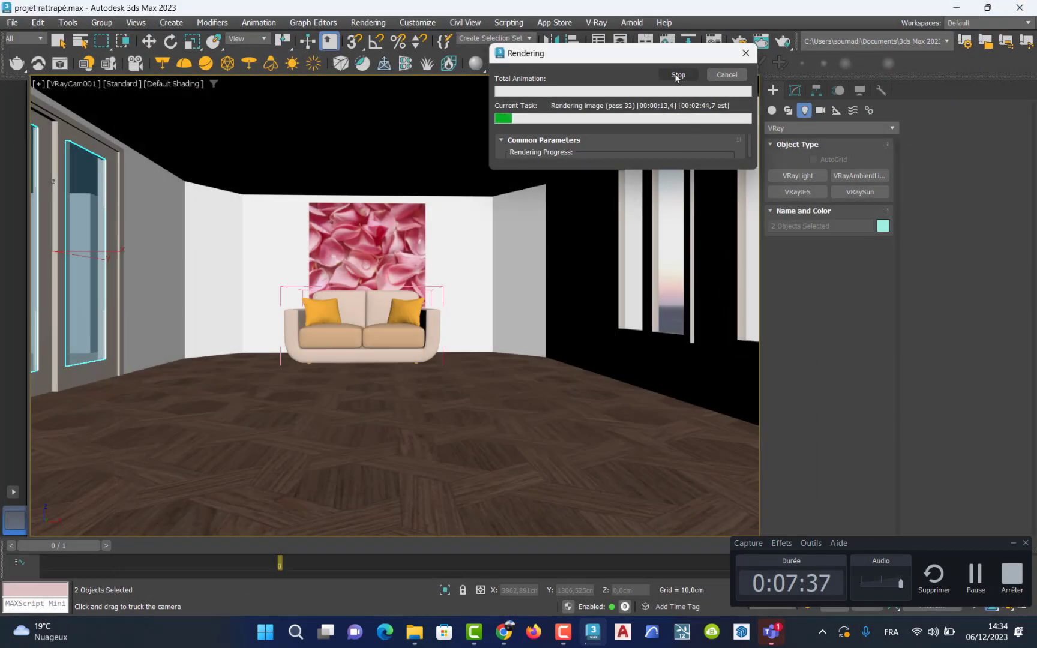
click(725, 75)
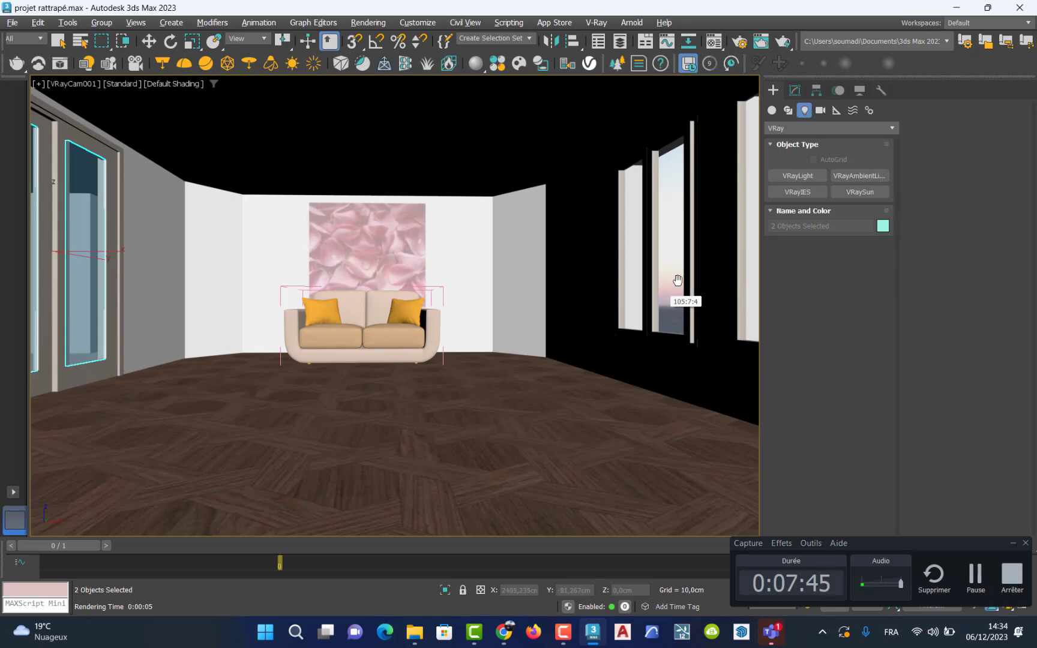
- Select the VRaySun outside the villa and raise it vertically by about 2370 cm in the Left view, high above the building
key(p)
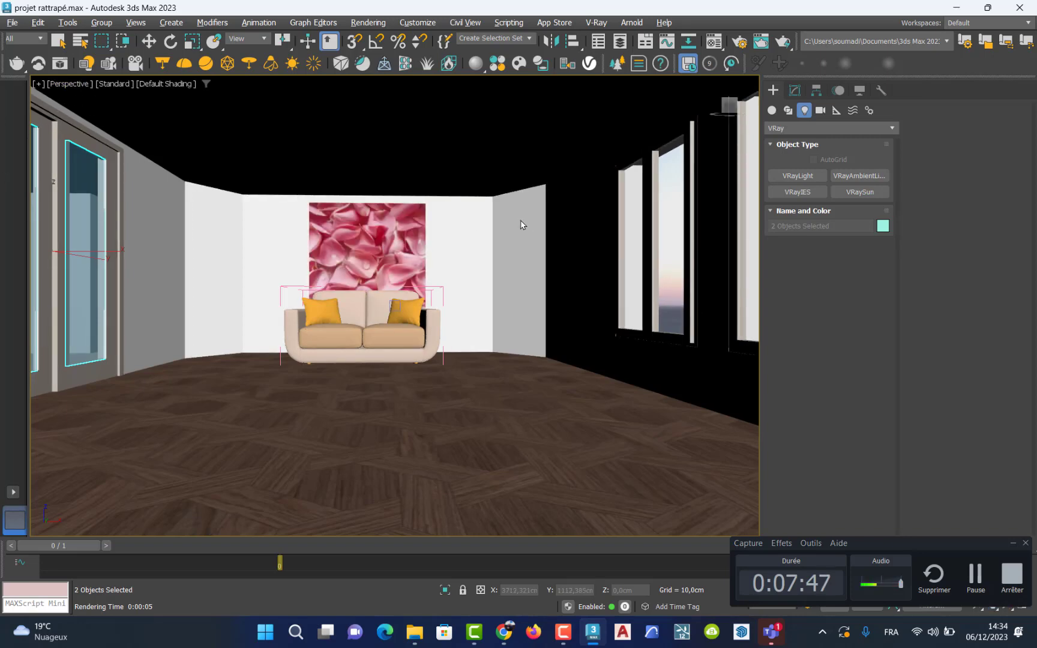
scroll(608, 280, down, 10)
scroll(609, 280, down, 10)
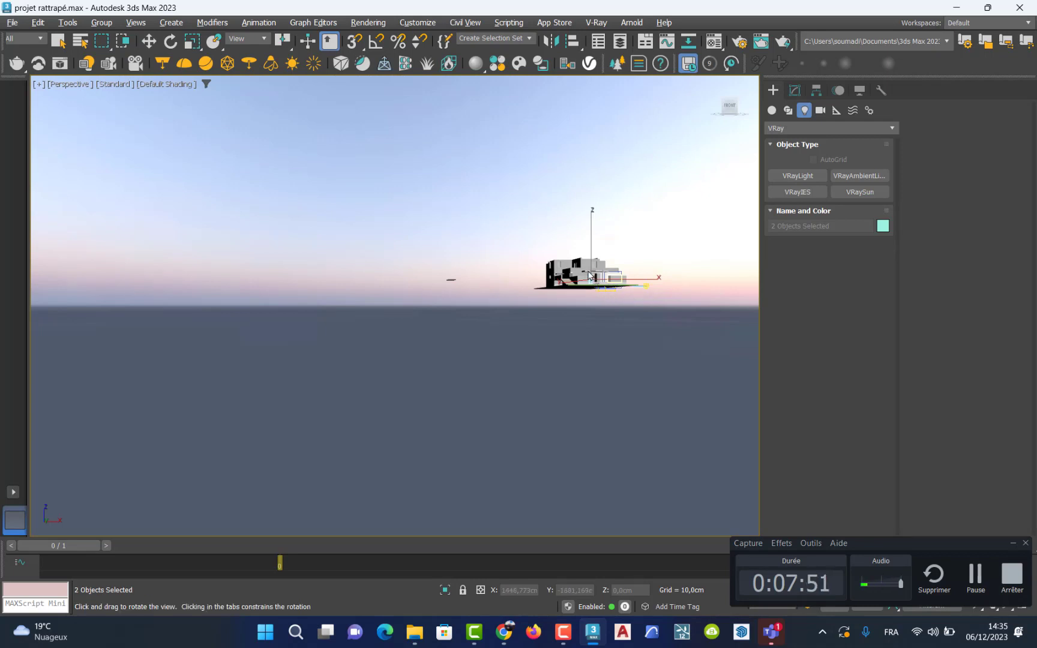
alt+middle_drag(590, 276, 401, 354)
key(z)
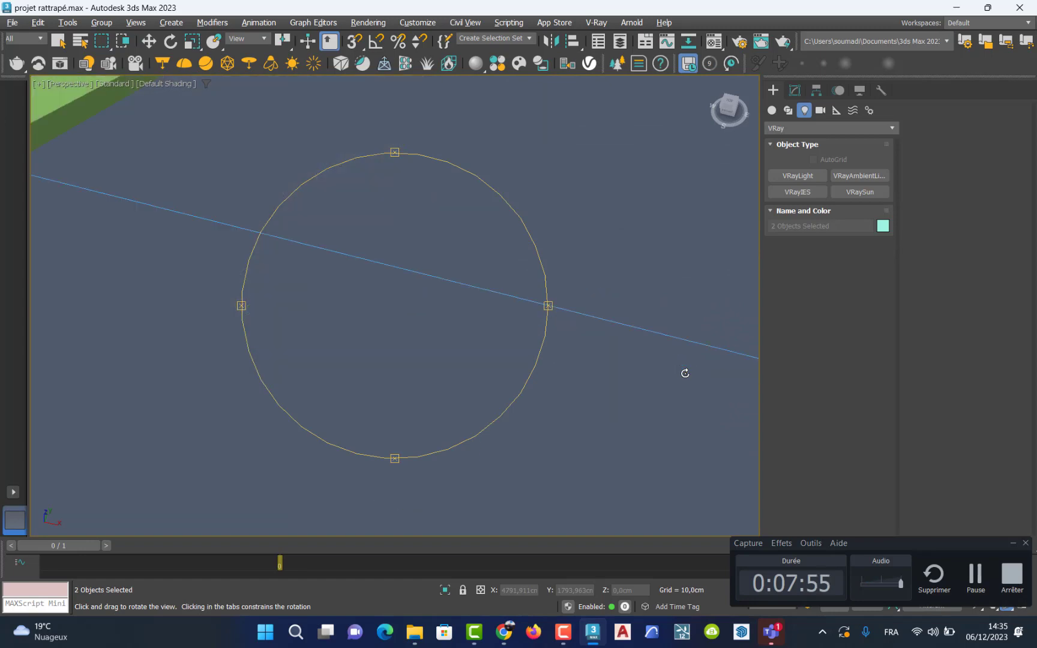
click(155, 43)
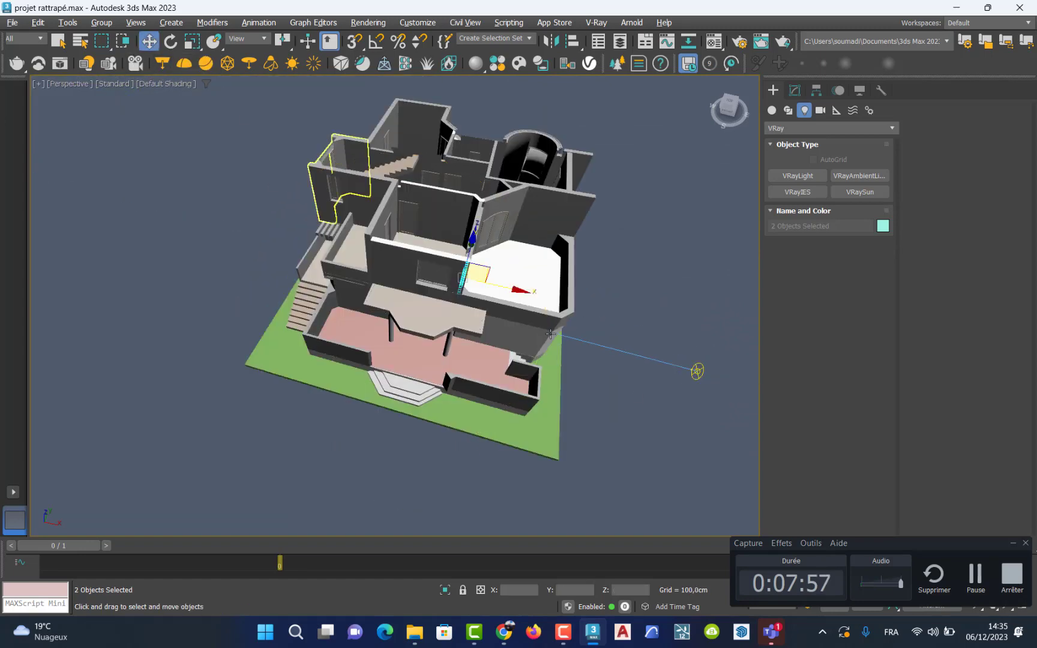
drag(725, 351, 661, 424)
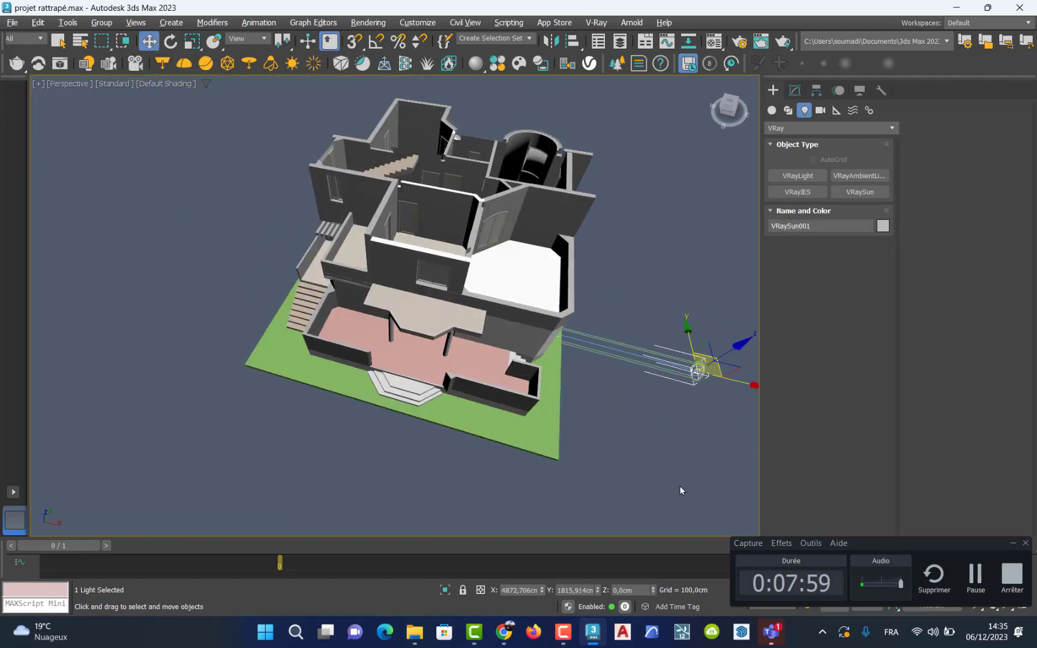
key(alt+w)
right_click(299, 436)
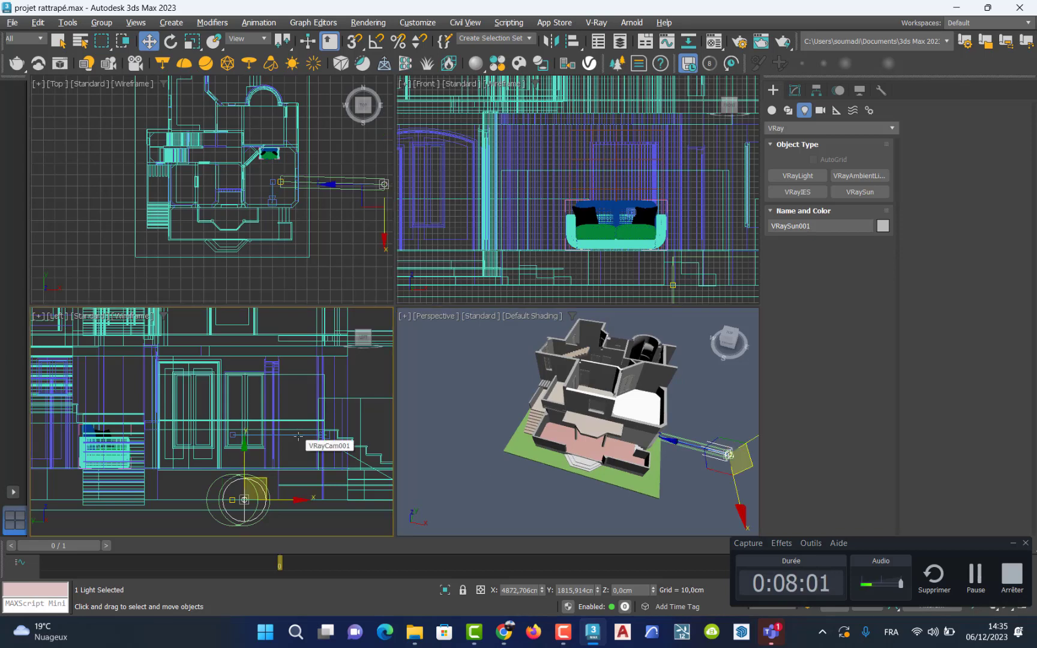
scroll(298, 436, down, 10)
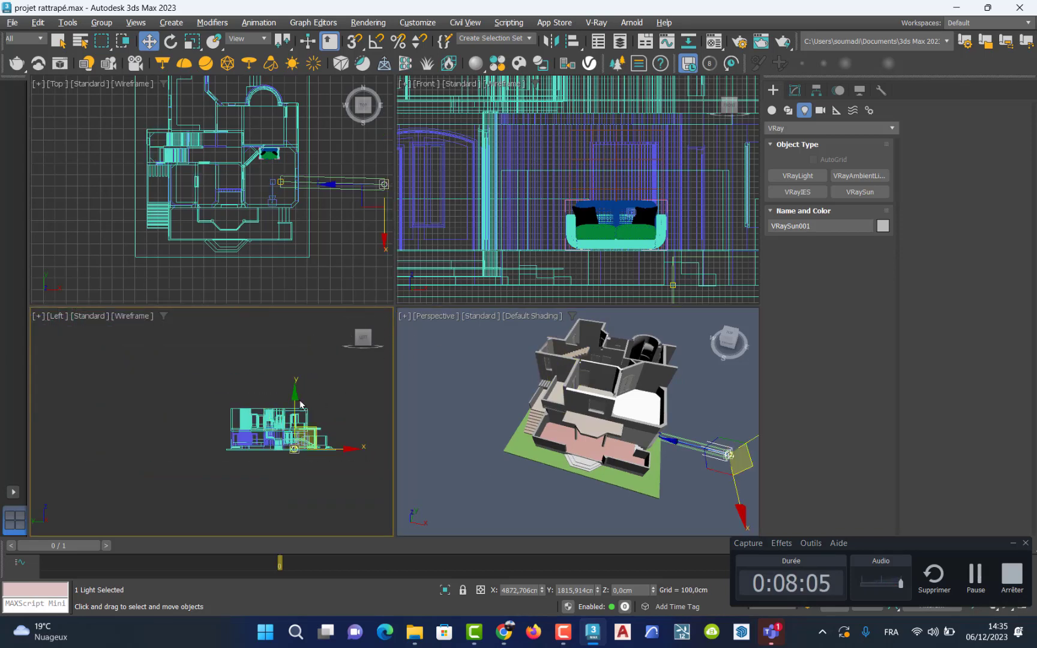
drag(300, 404, 281, 246)
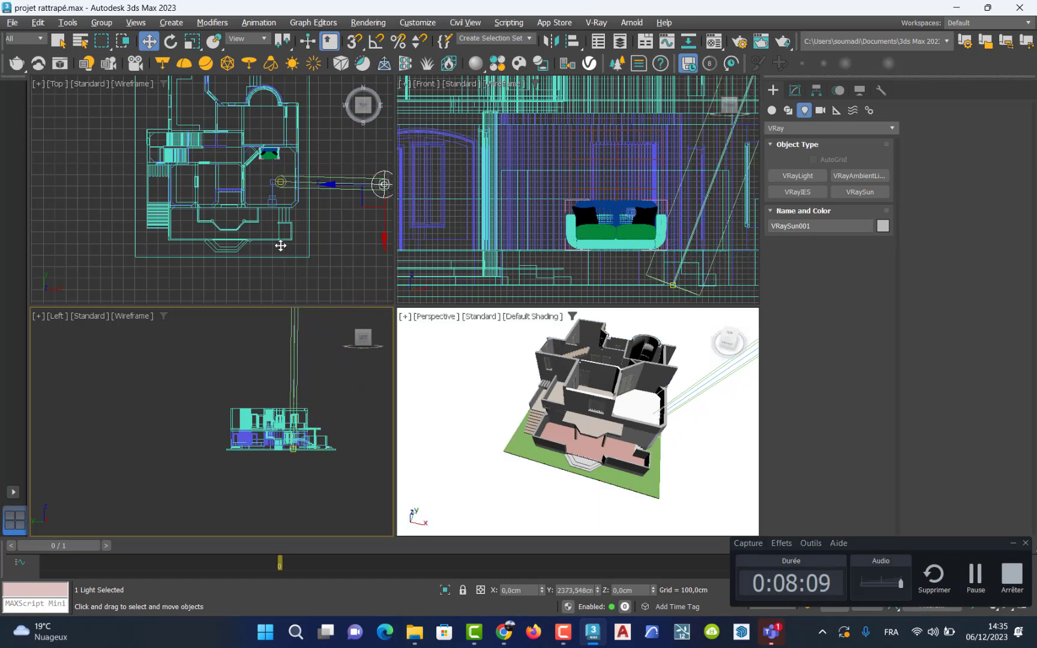
- Show the VRayCam001 view in the perspective viewport, test-render it with the raised sun and cancel the rendering
click(693, 433)
key(c)
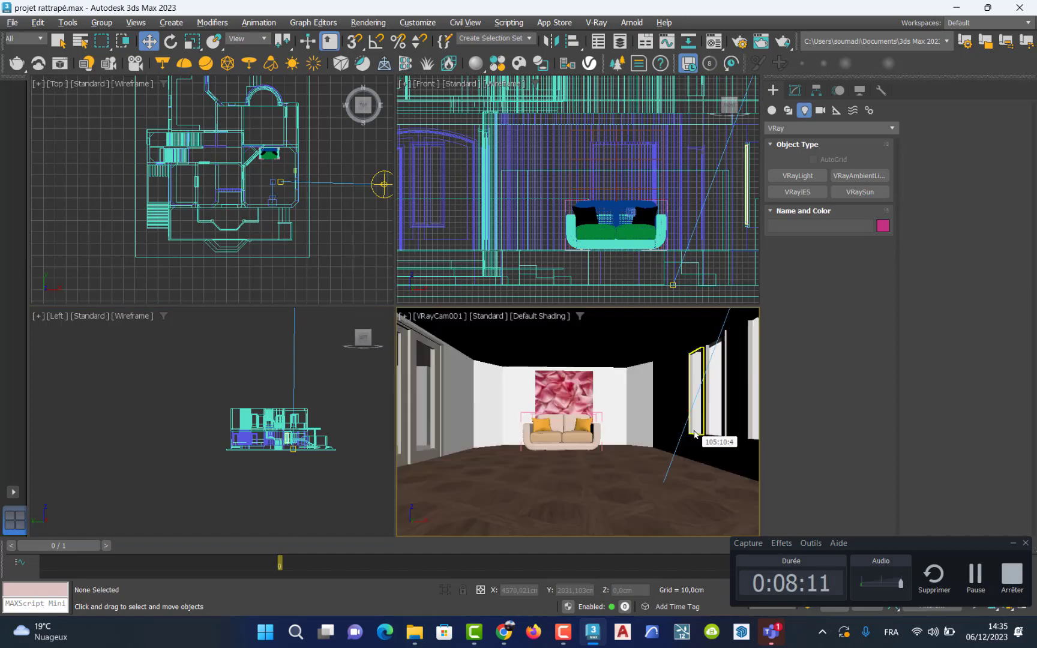
key(shift+q)
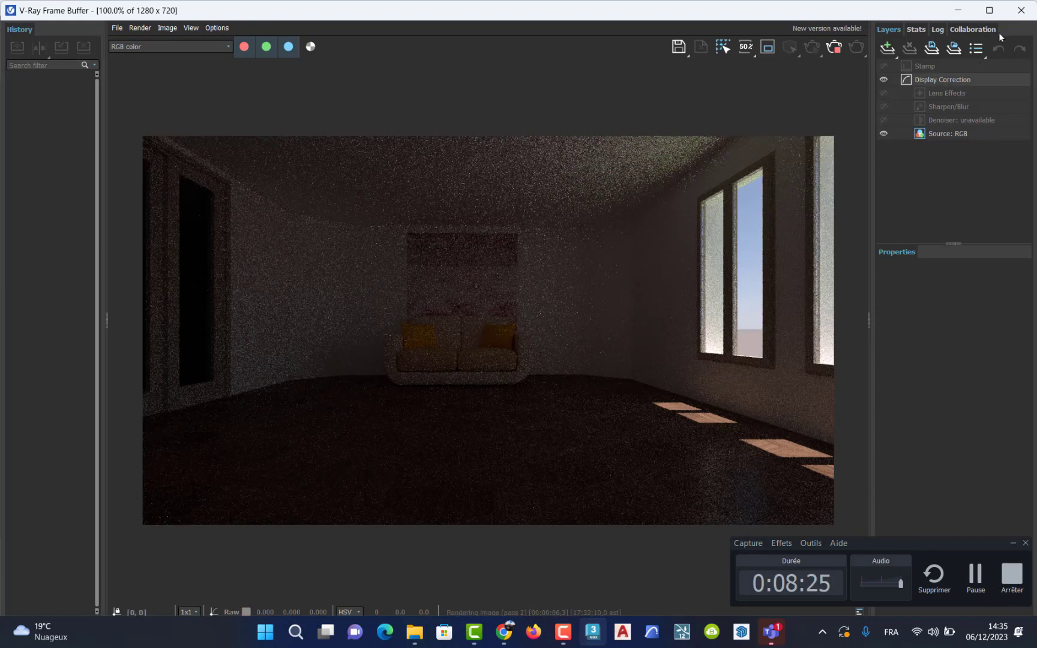
click(1021, 11)
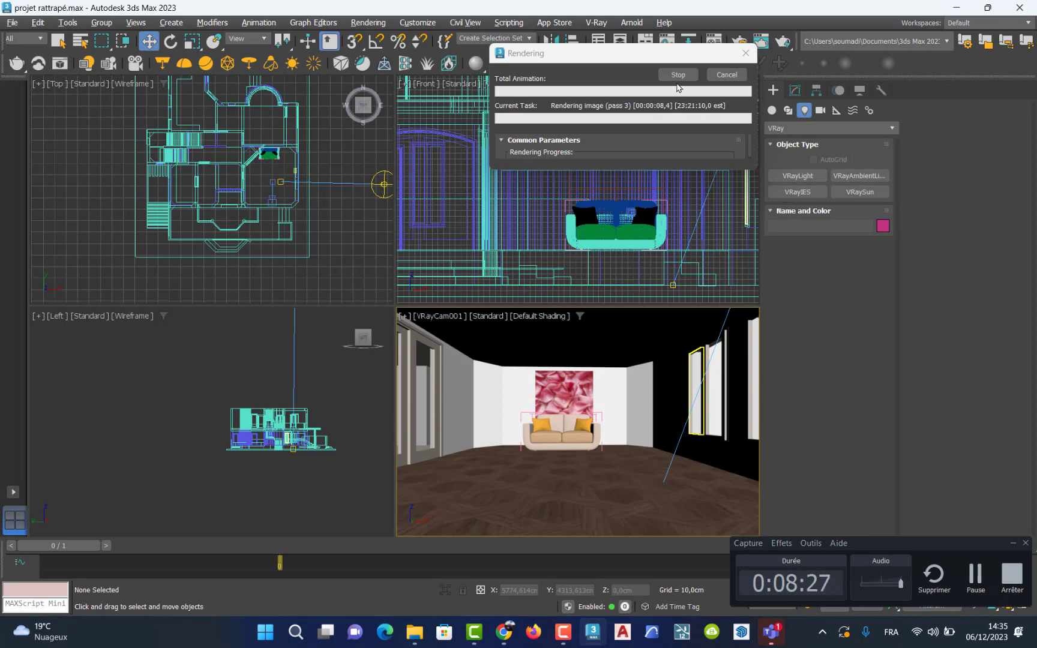
click(725, 75)
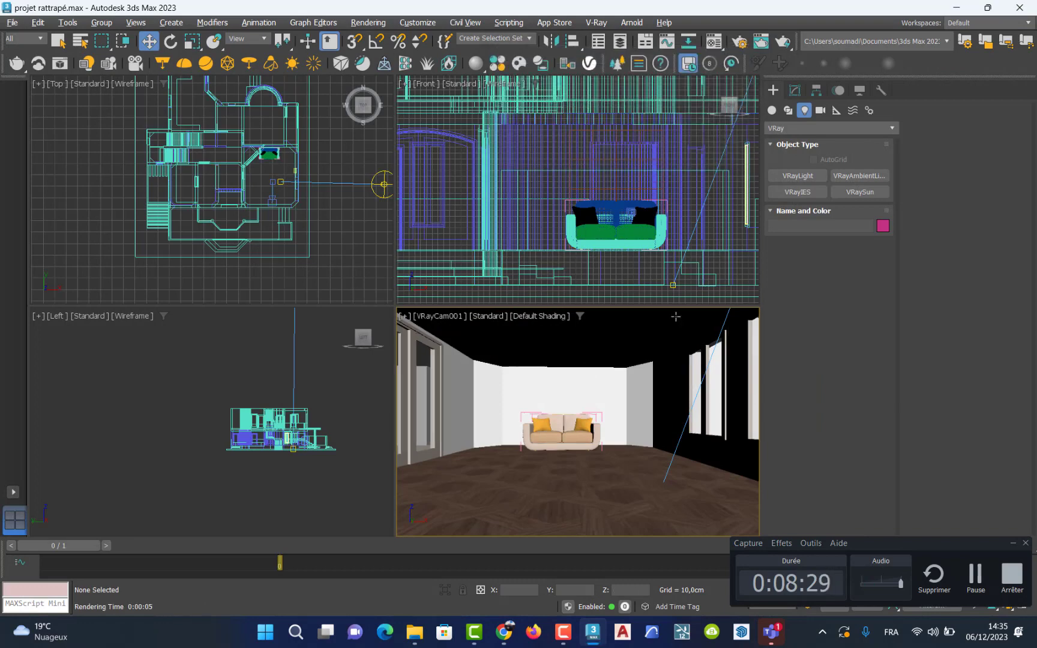
- Maximize the camera view and delete the nearer glass pane of the side wall's far window
click(663, 395)
key(alt+w)
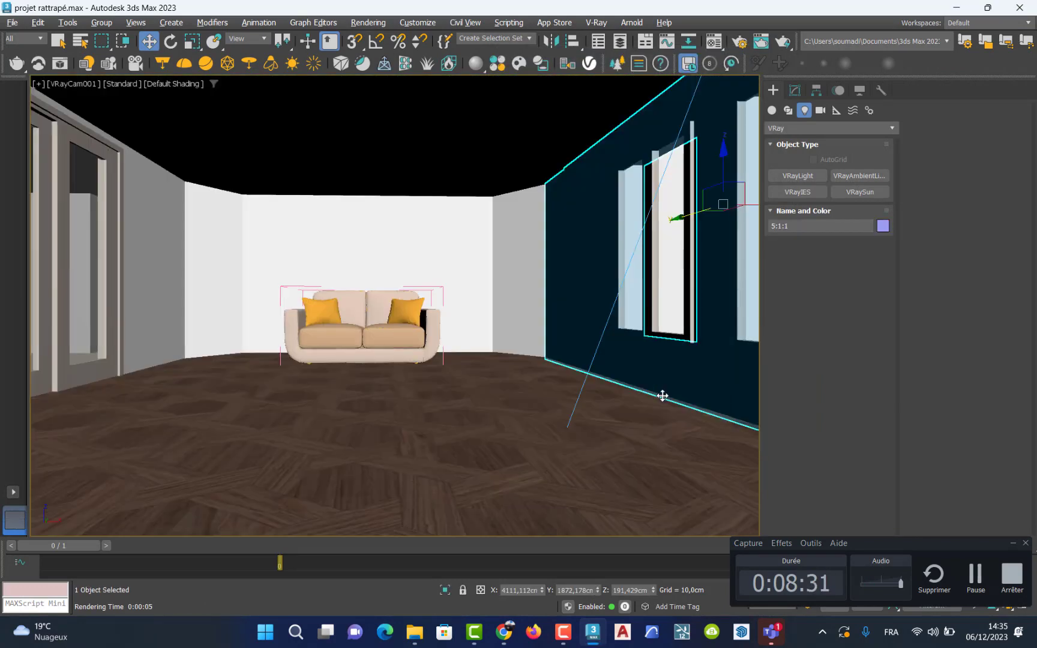
click(665, 277)
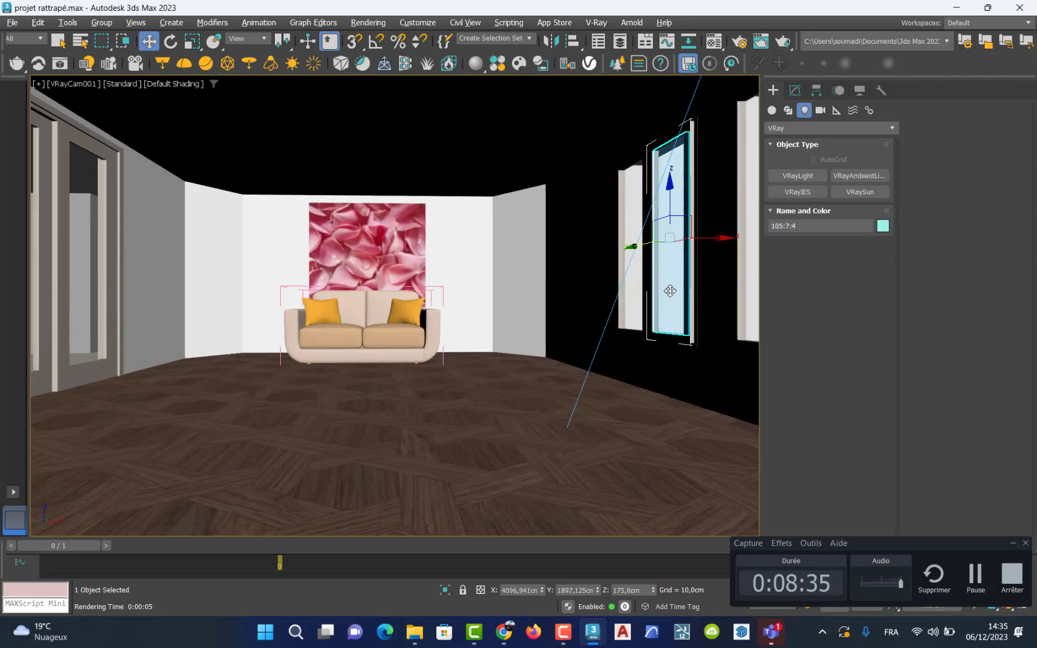
click(669, 295)
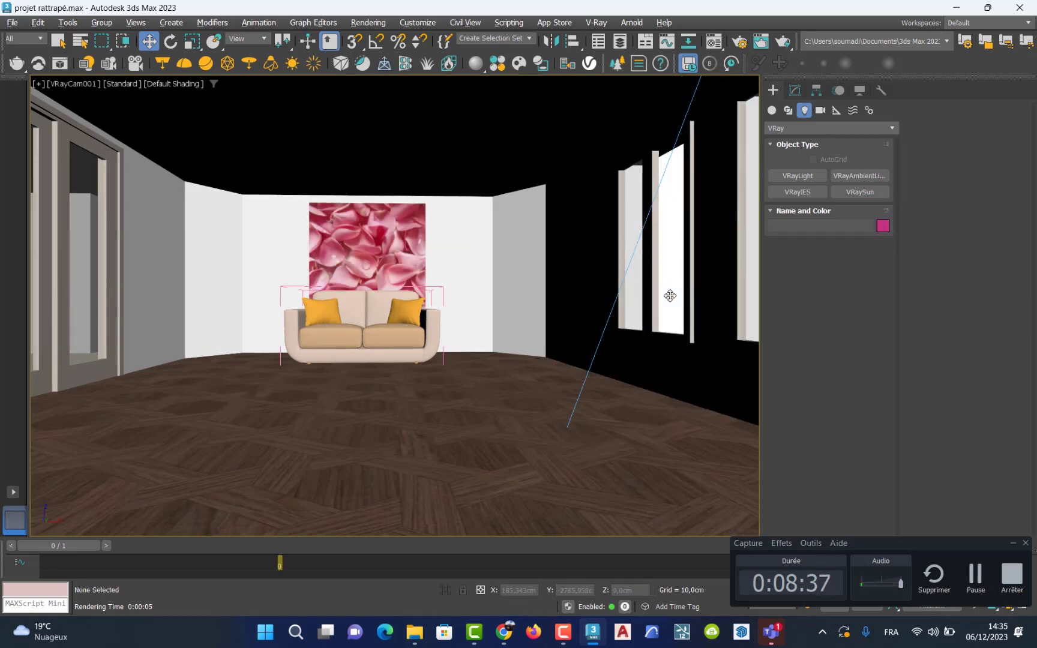
- Try to delete the farther glass pane of the same window, undoing the removal and the camera shift
click(637, 276)
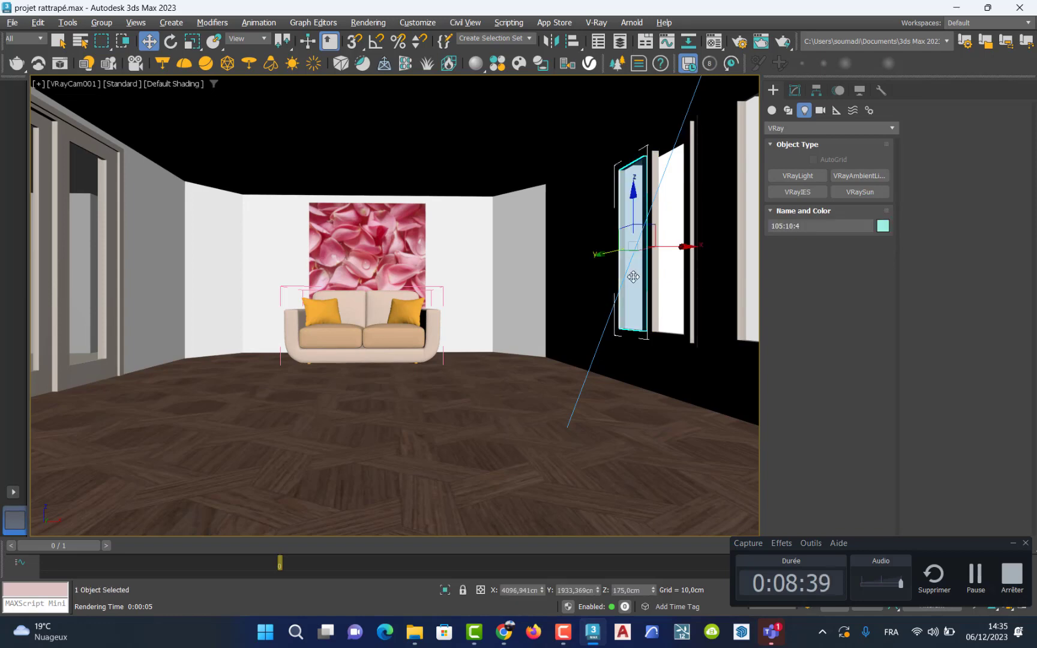
click(633, 279)
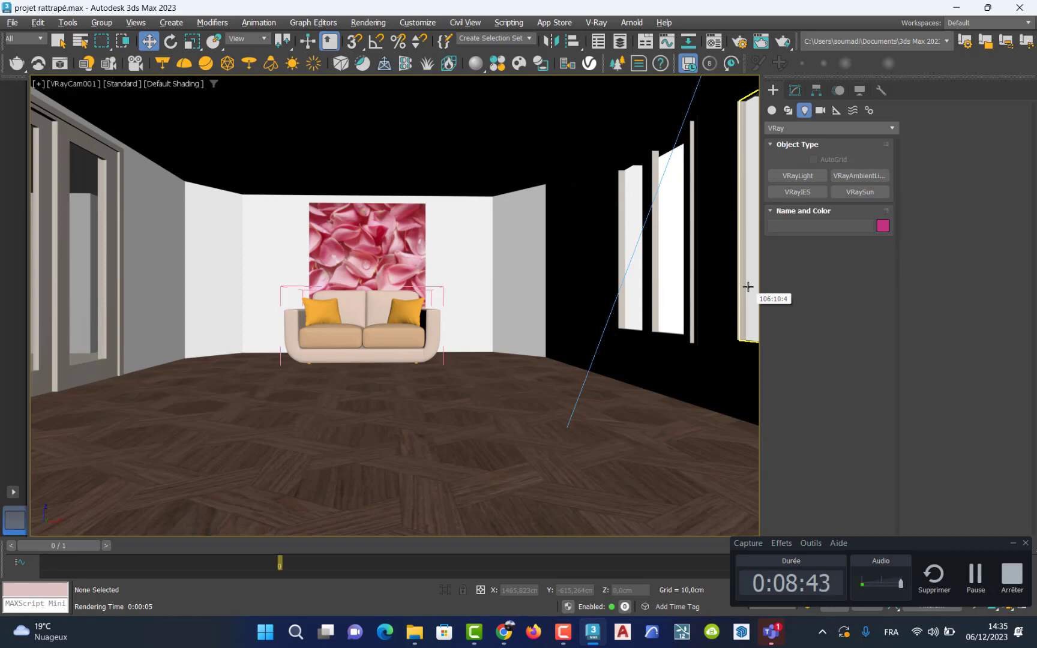
middle_drag(747, 287, 572, 360)
key(m)
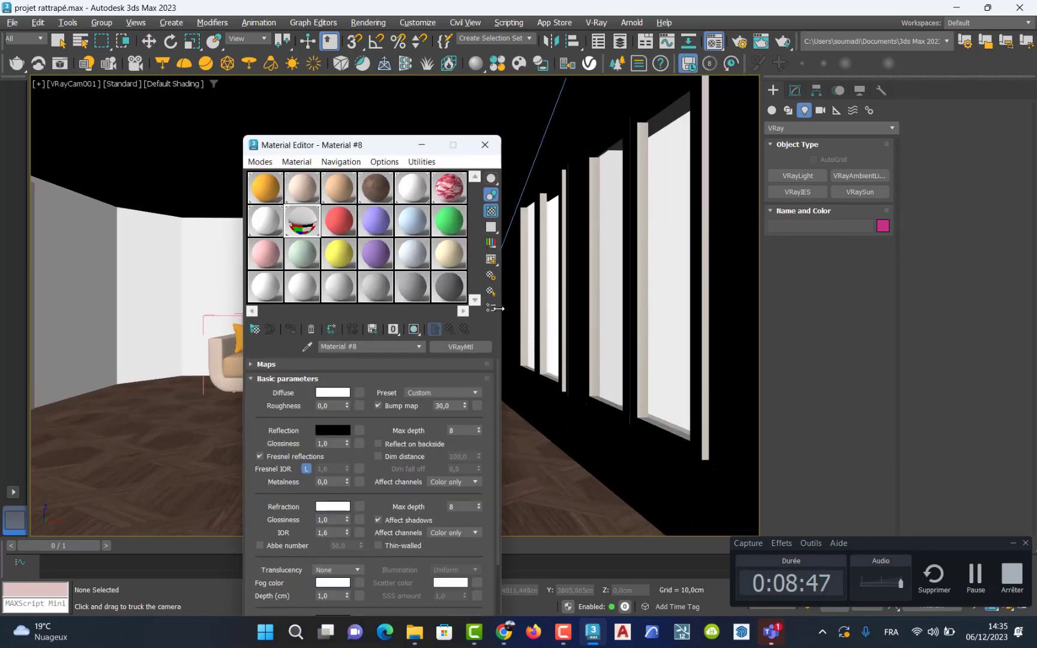
key(ctrl+z)
key(ctrl+z)
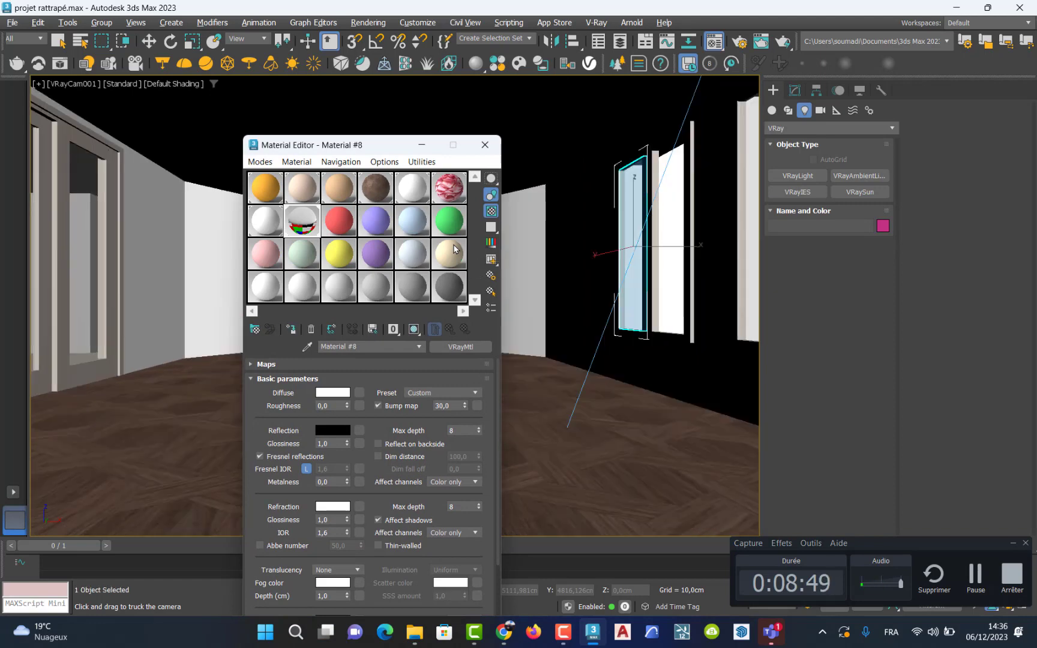
key(ctrl+z)
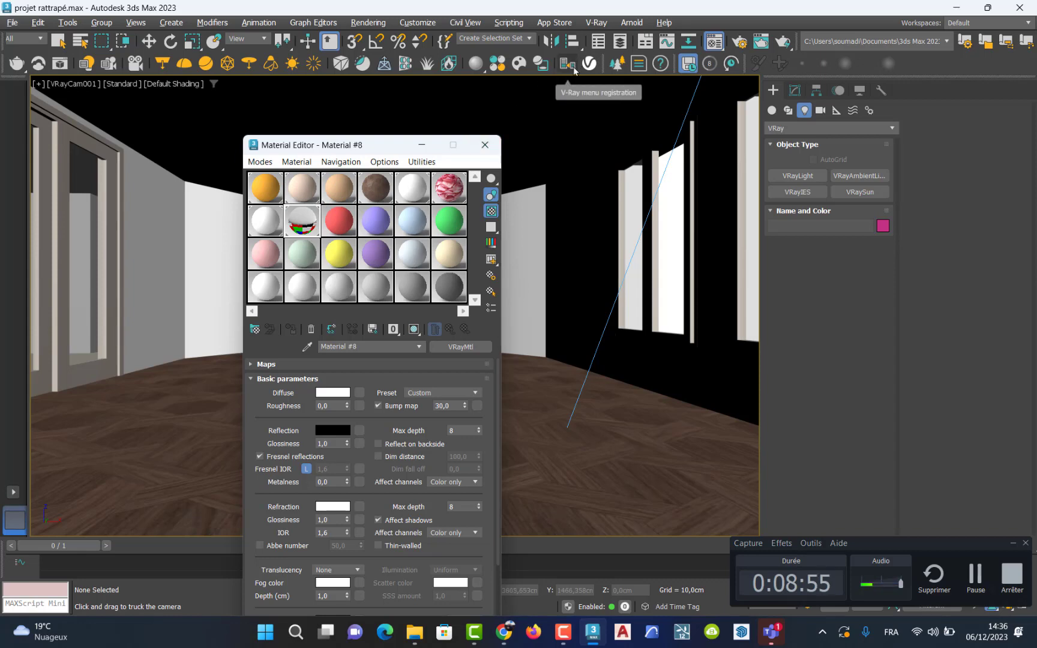
- Load the Glass material from the V-Ray Material Library's Glass category into the active Material #8 slot and close the library
click(500, 67)
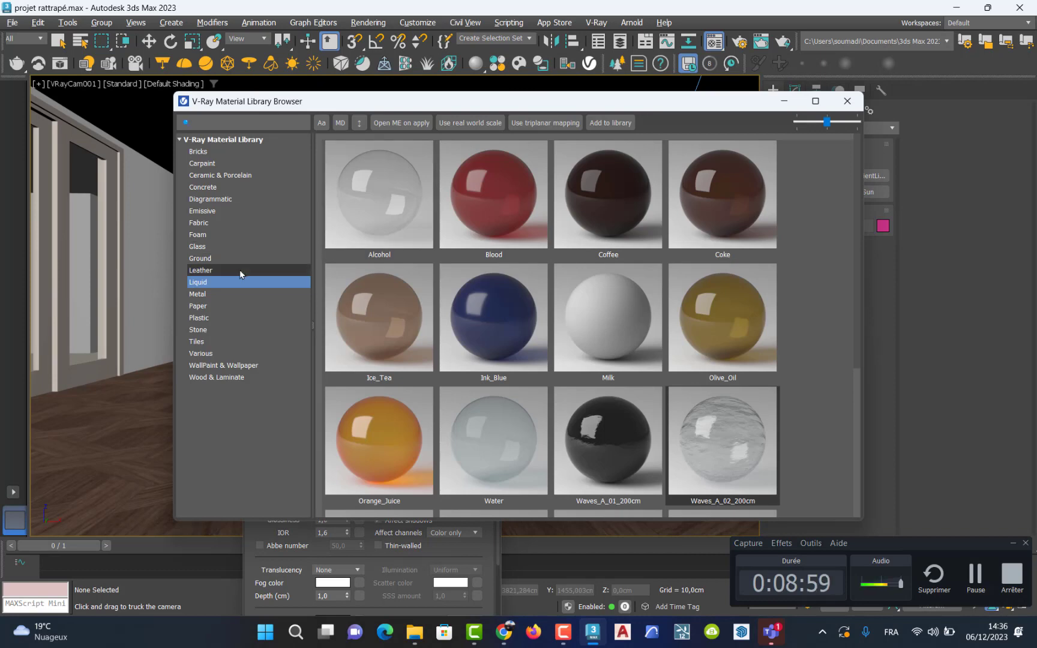
click(218, 246)
click(378, 197)
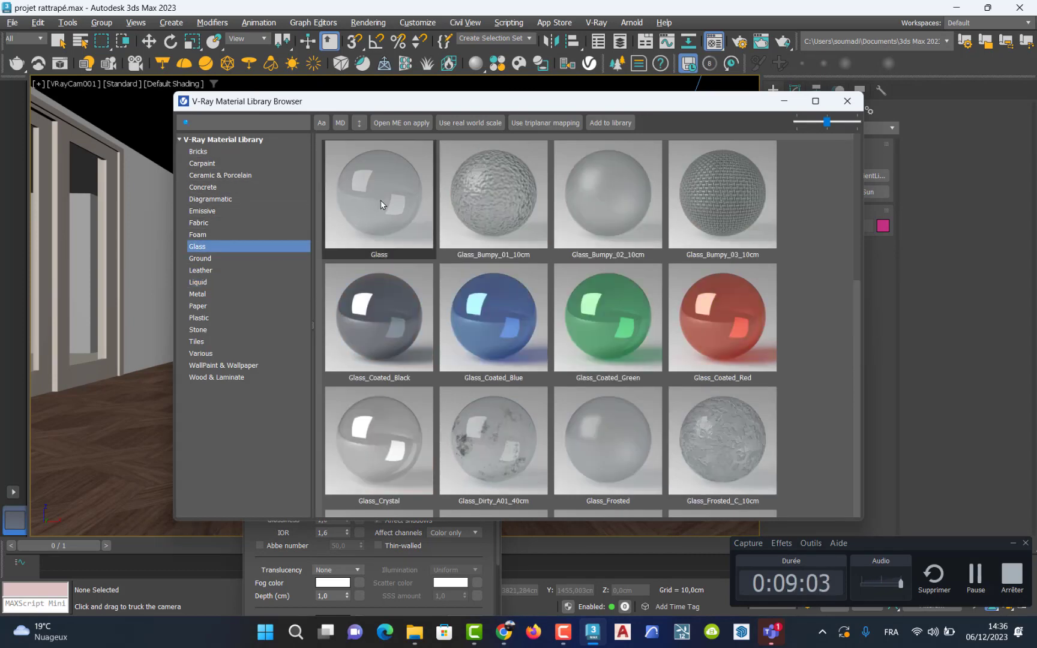
right_click(379, 200)
click(419, 223)
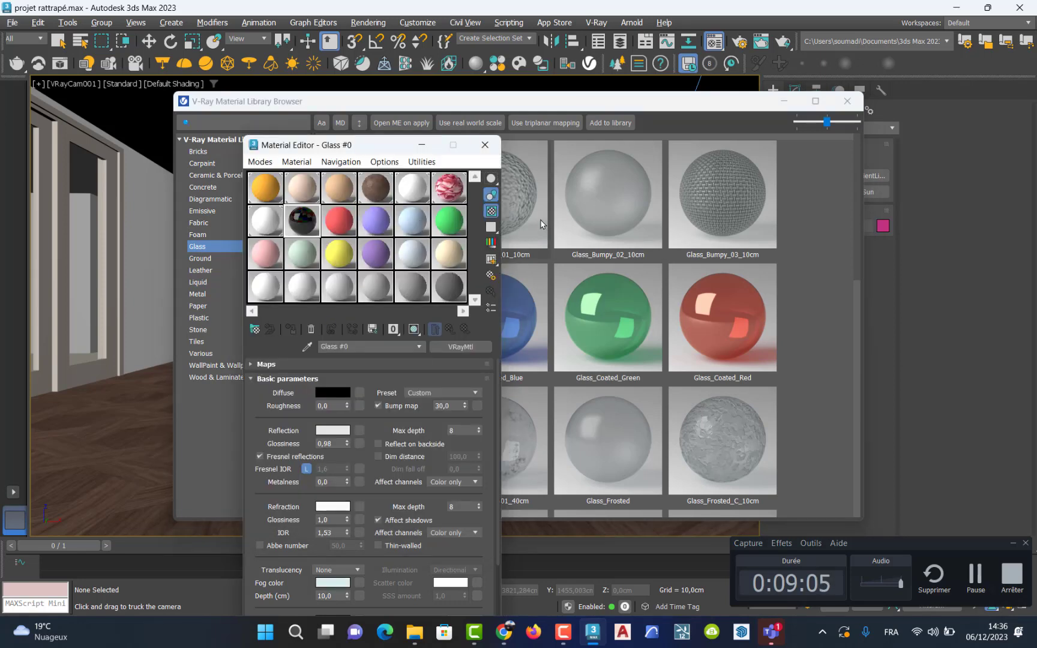
click(847, 101)
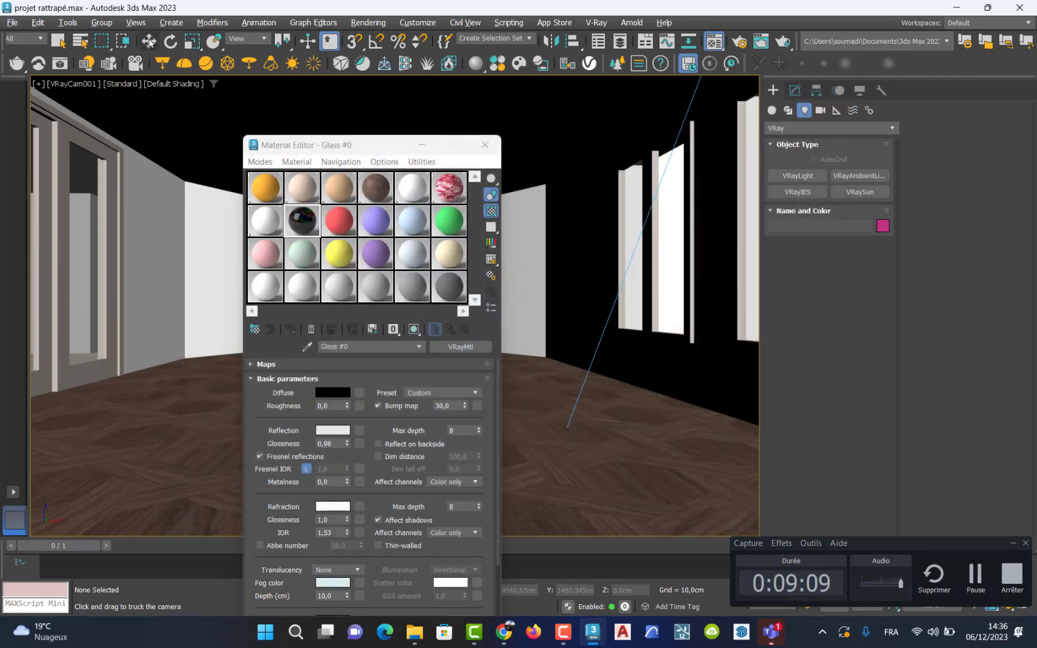
- Assign the library Glass material to the farther pane of each side-wall window and close the Material Editor
click(148, 41)
click(634, 222)
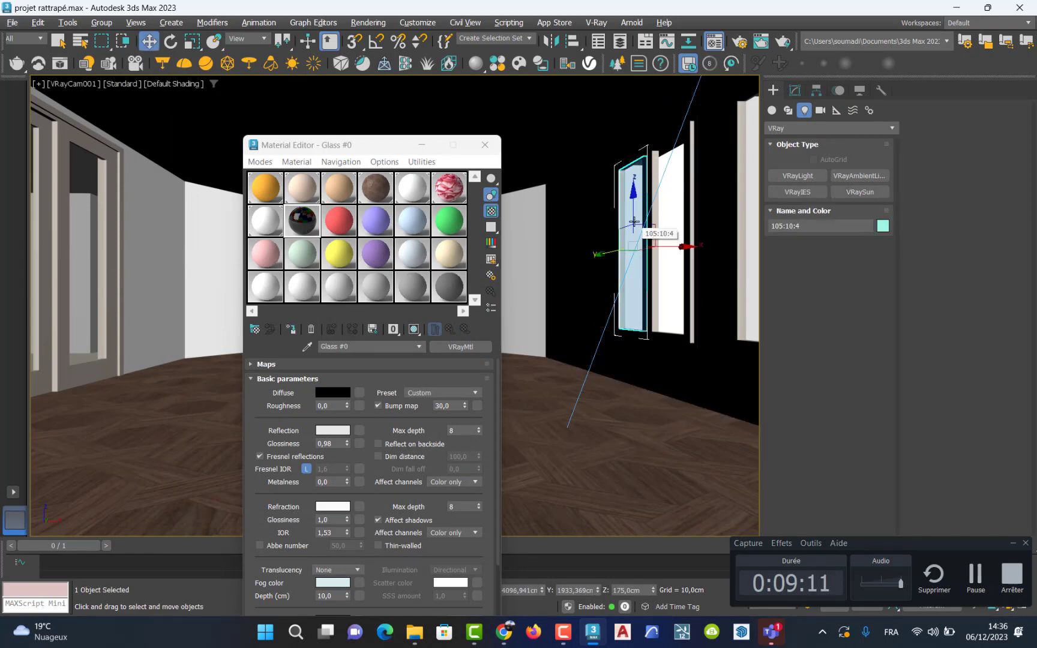
click(293, 328)
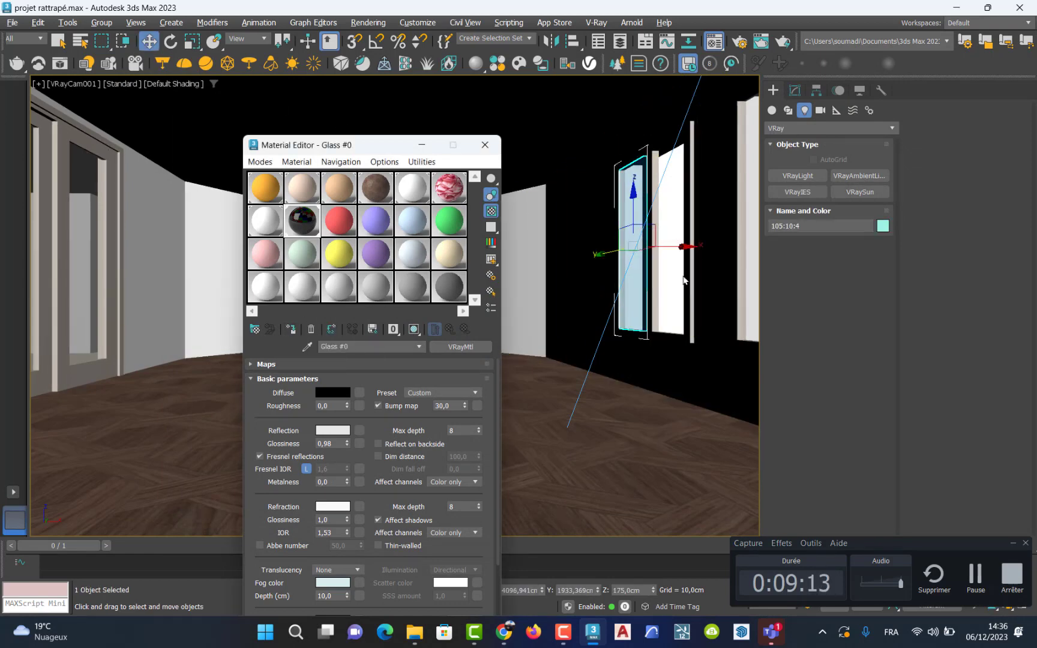
click(753, 232)
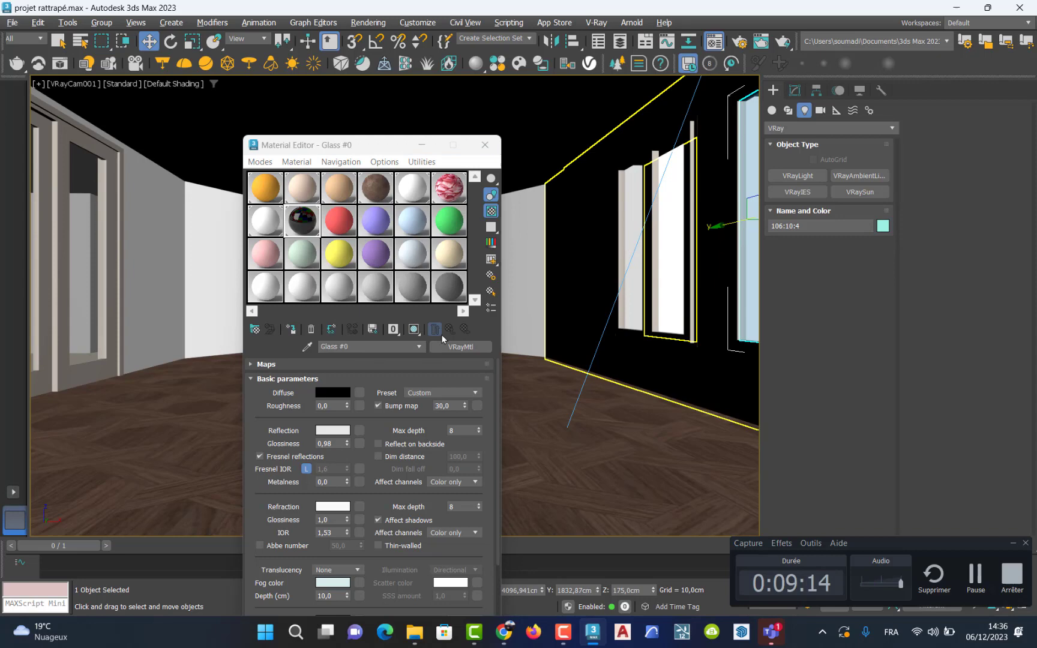
click(294, 328)
click(497, 149)
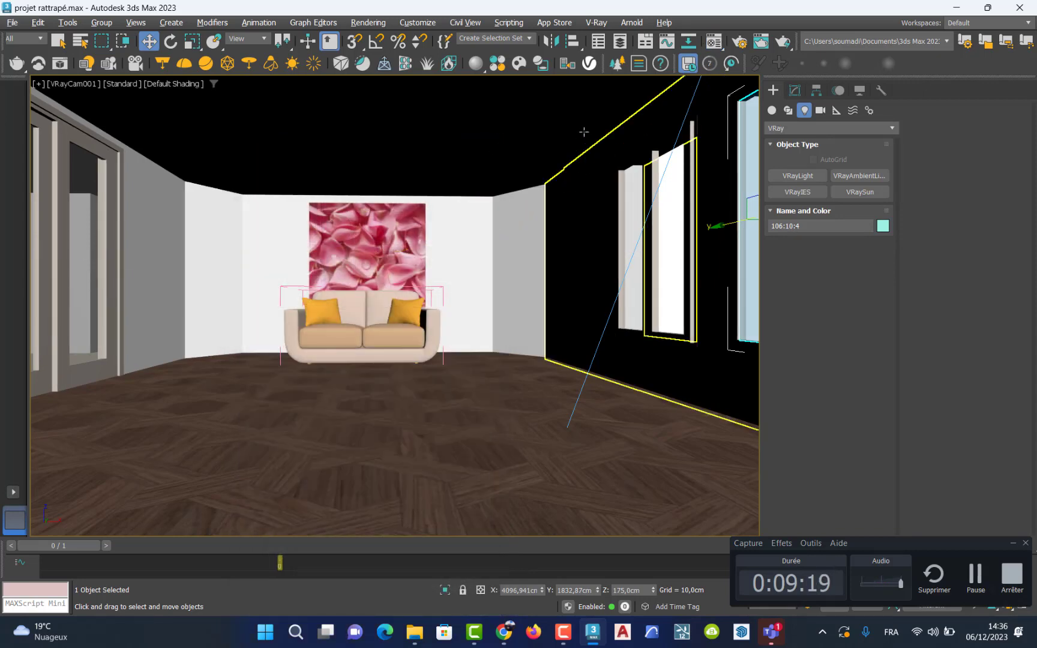
- Configure the render output with View as the area to render and the HDTV (video) format at 1920x1080
click(740, 42)
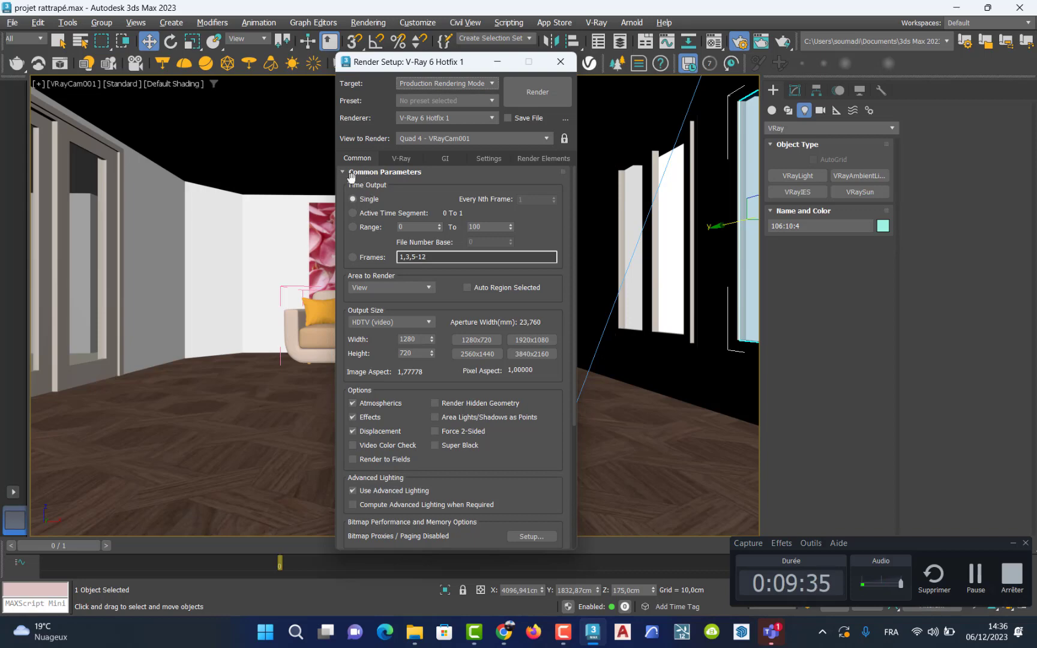
click(385, 287)
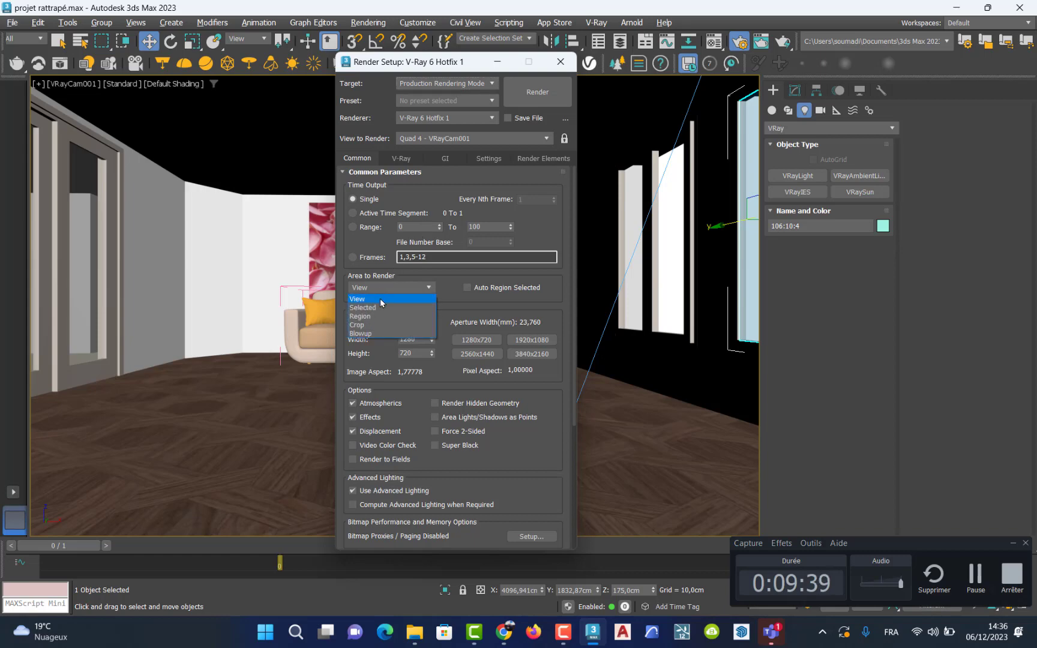
click(381, 300)
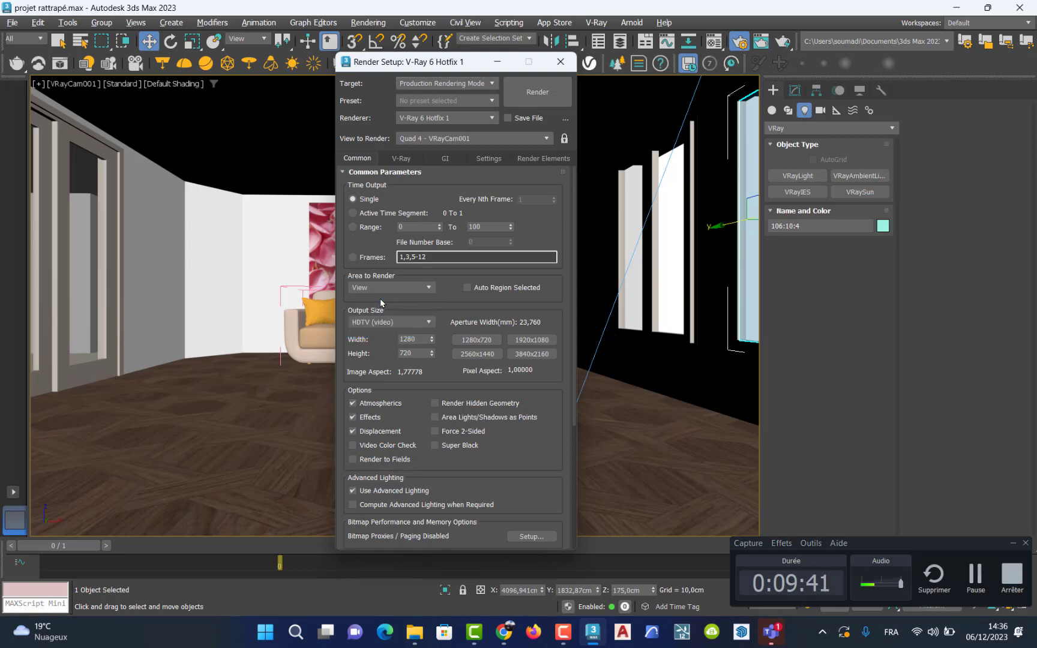
click(410, 323)
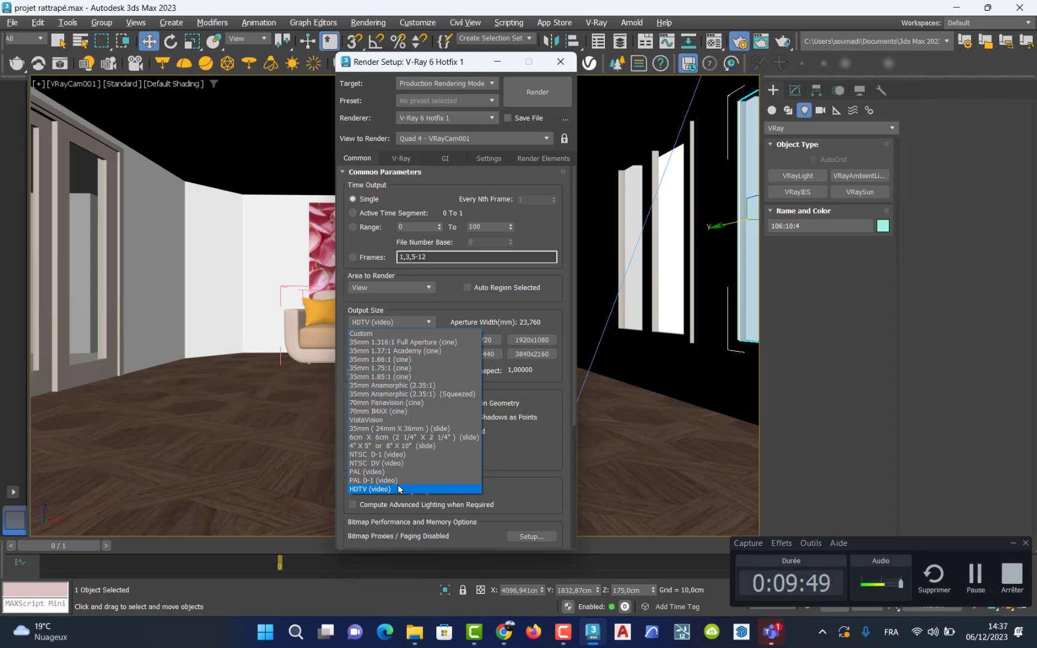
click(399, 489)
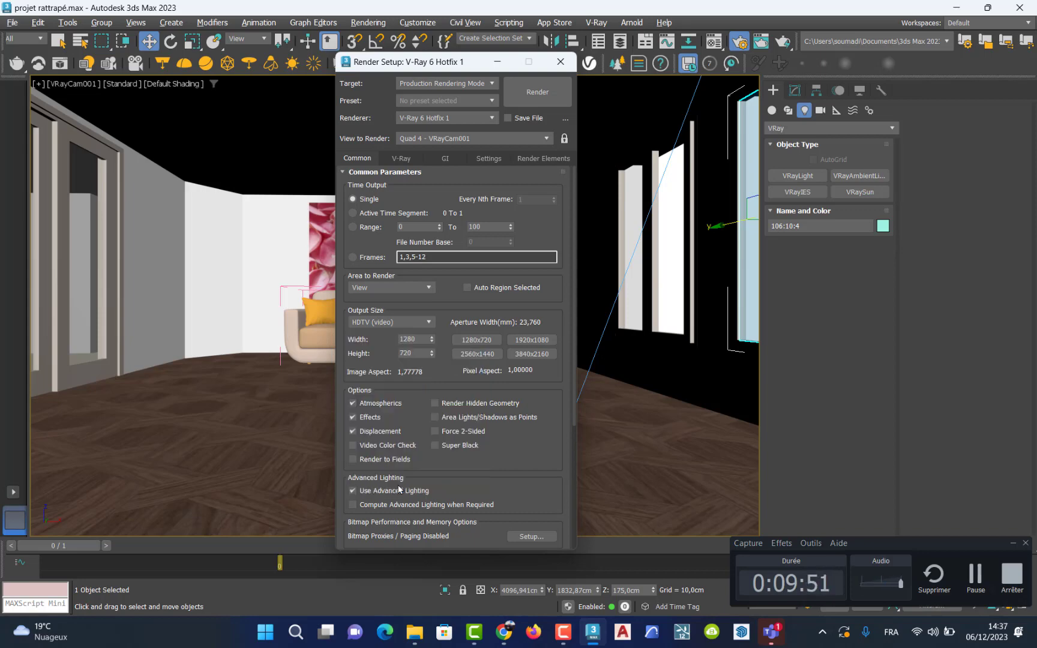
click(544, 340)
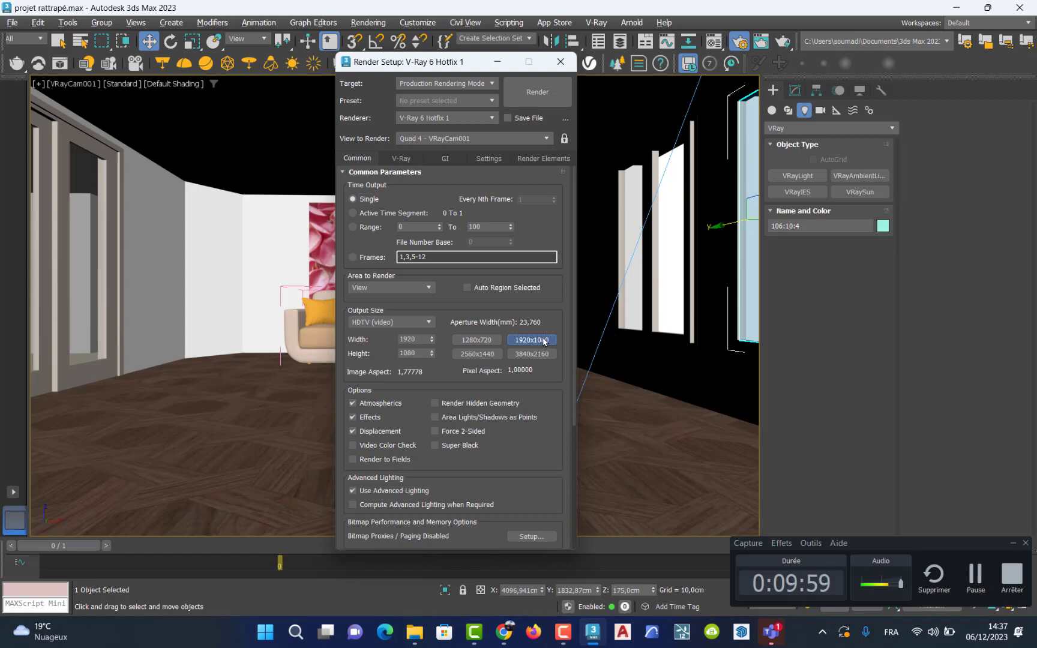
click(343, 173)
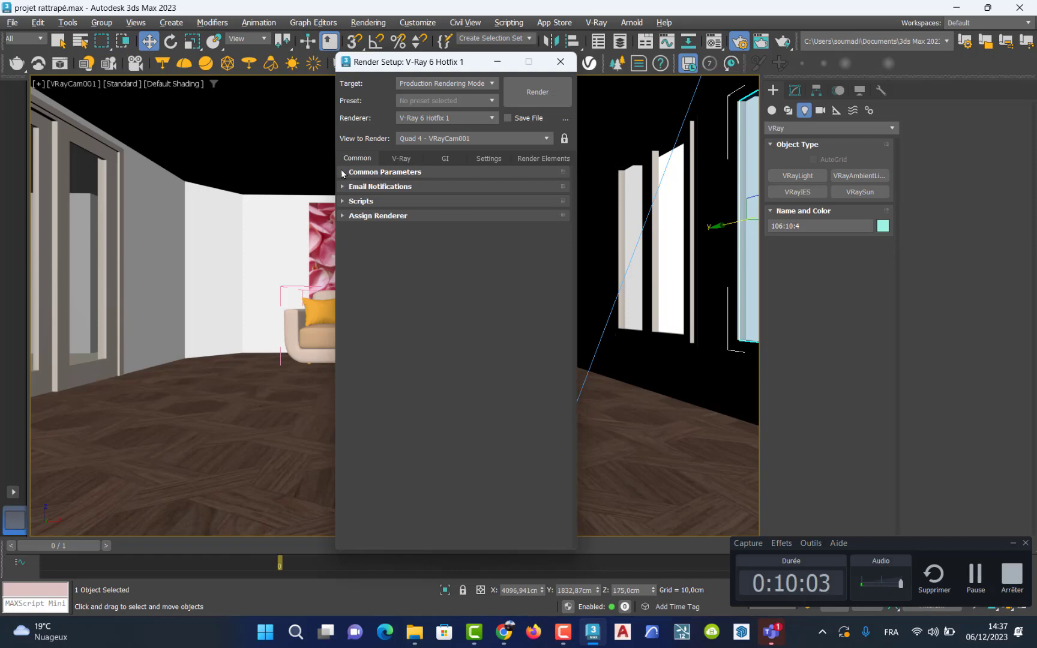
- Enable auto exposure and auto white balance in the V-Ray camera render settings
click(406, 159)
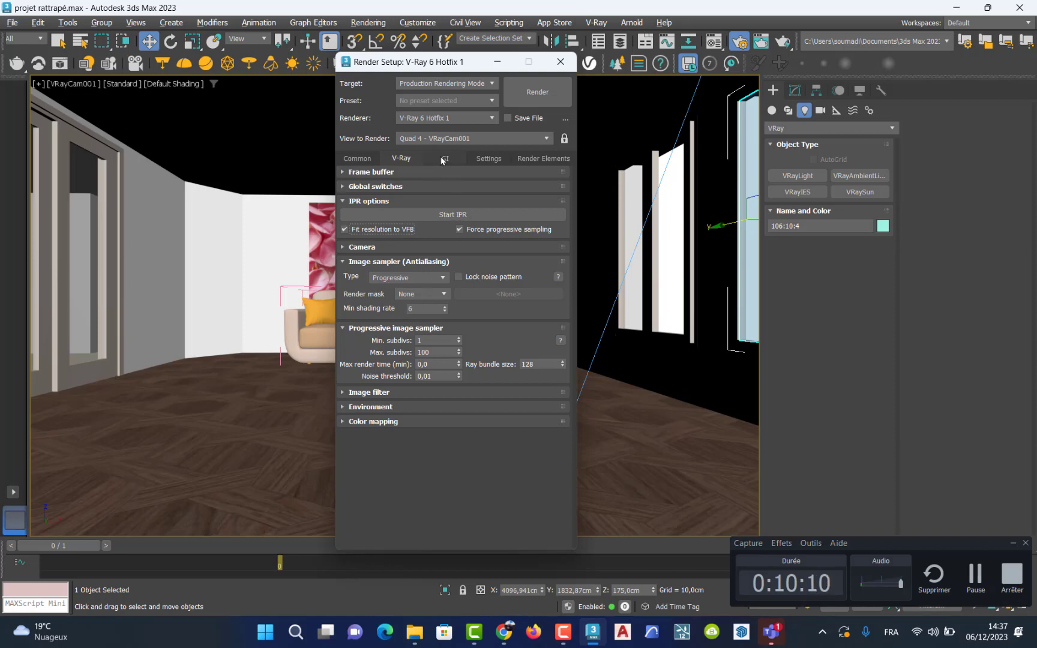
click(346, 247)
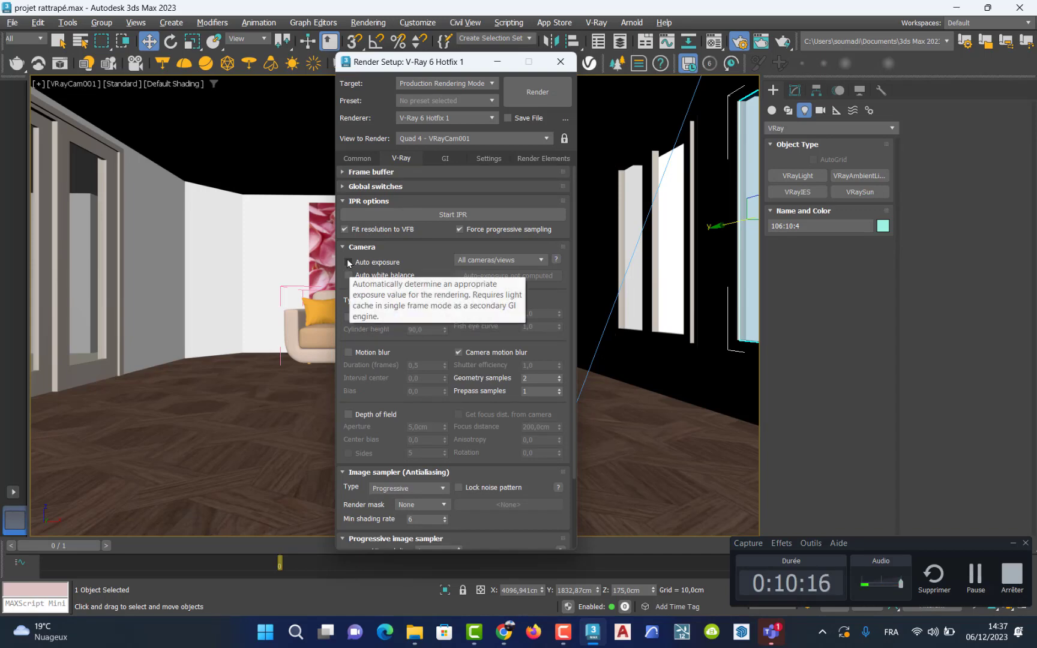
click(349, 262)
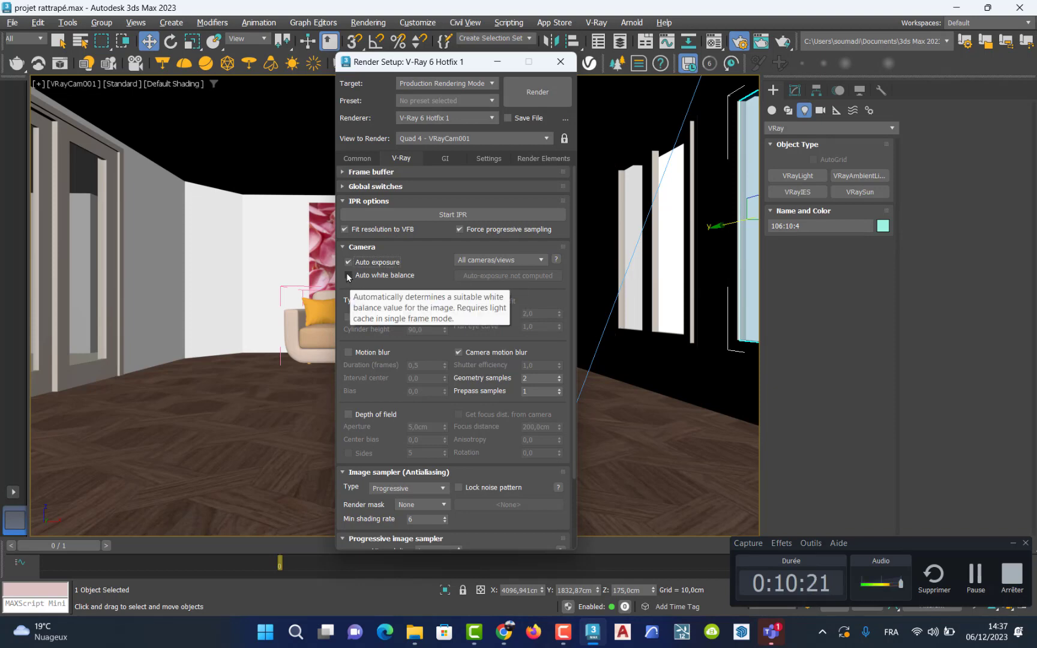
click(348, 276)
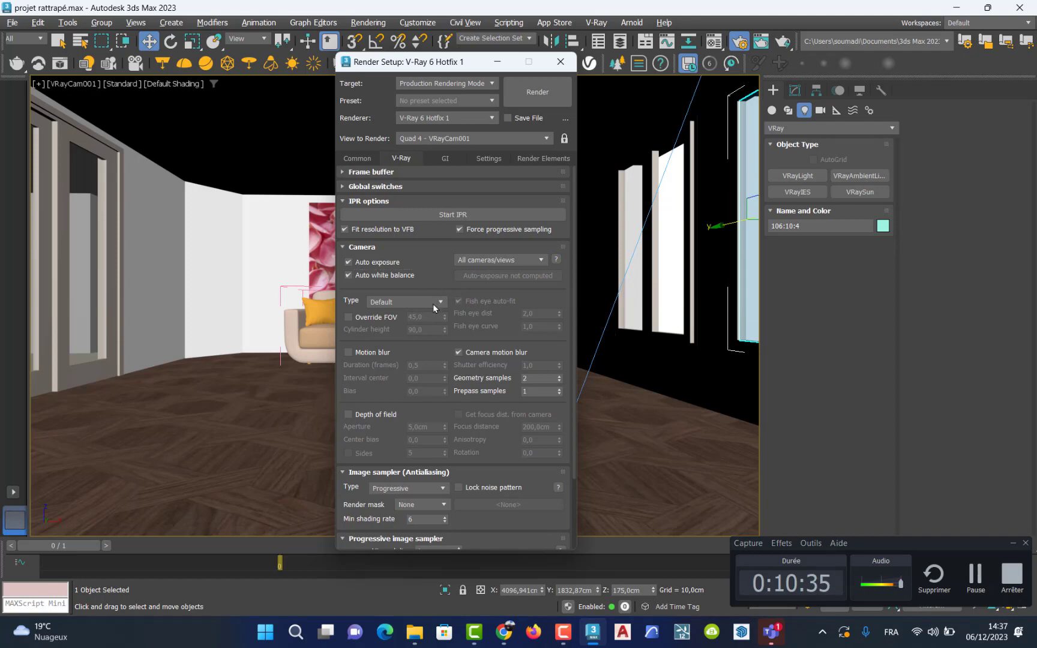
- Run a test render with global illumination disabled, cancel it and re-enable global illumination
click(439, 159)
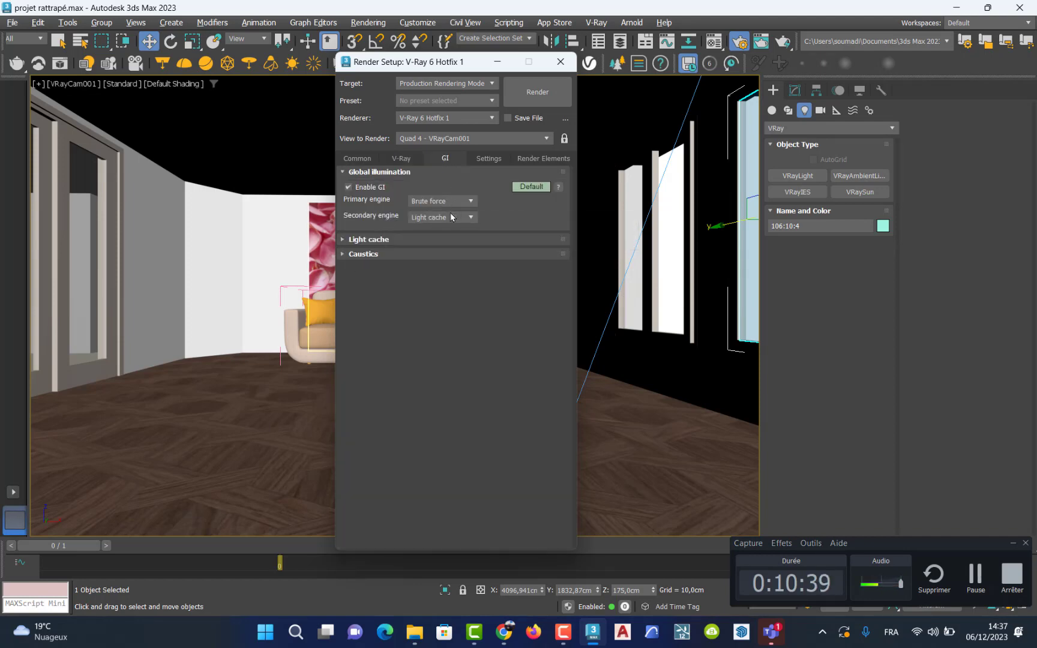
click(348, 187)
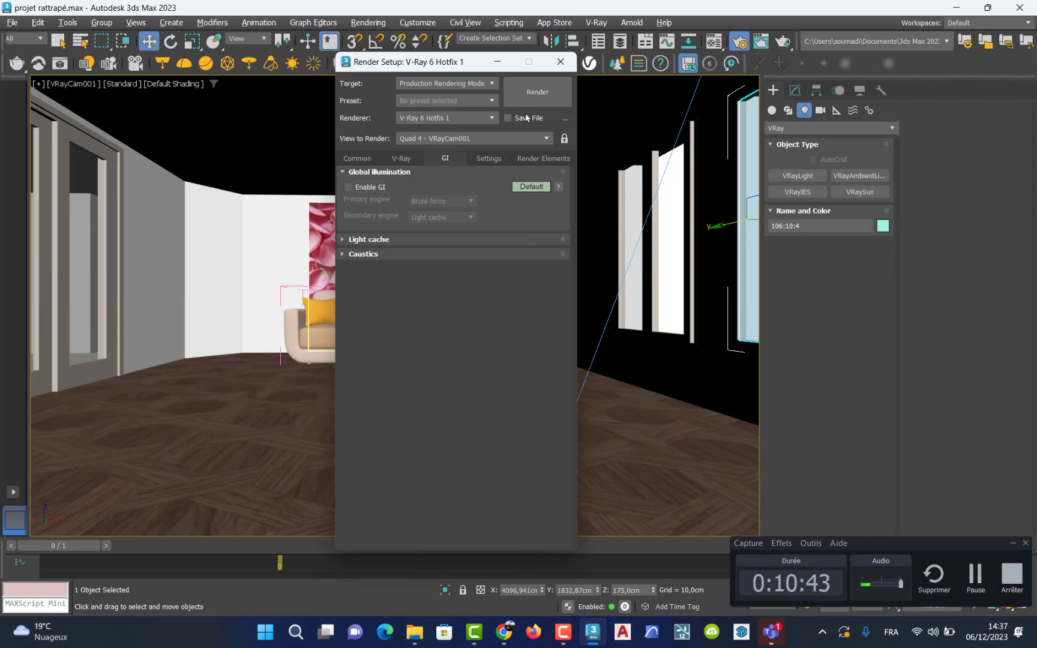
key(shift+q)
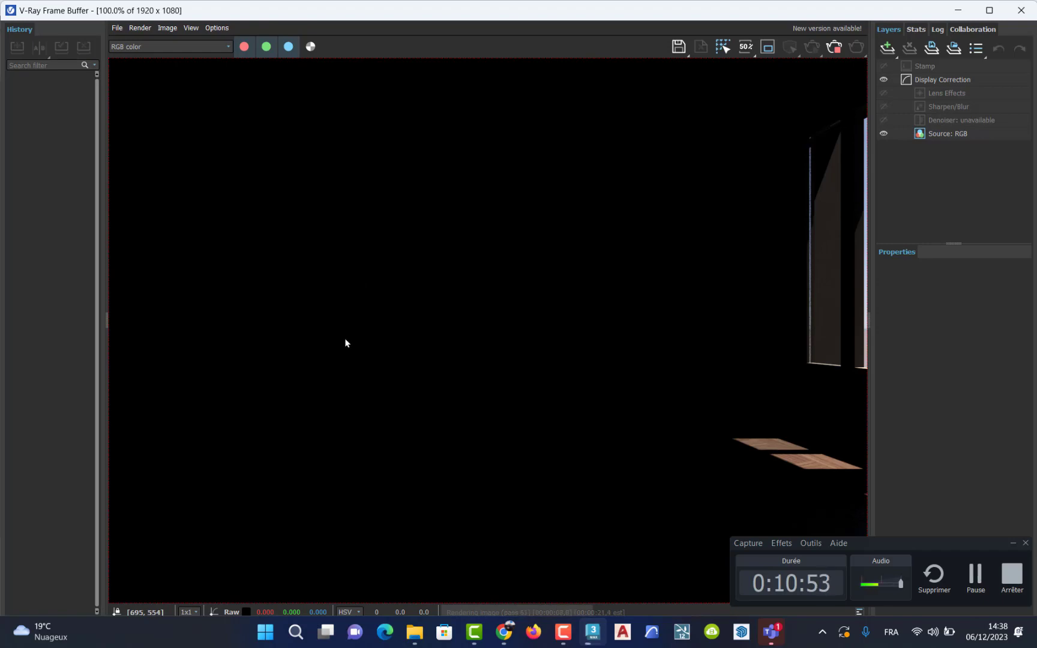
click(1021, 10)
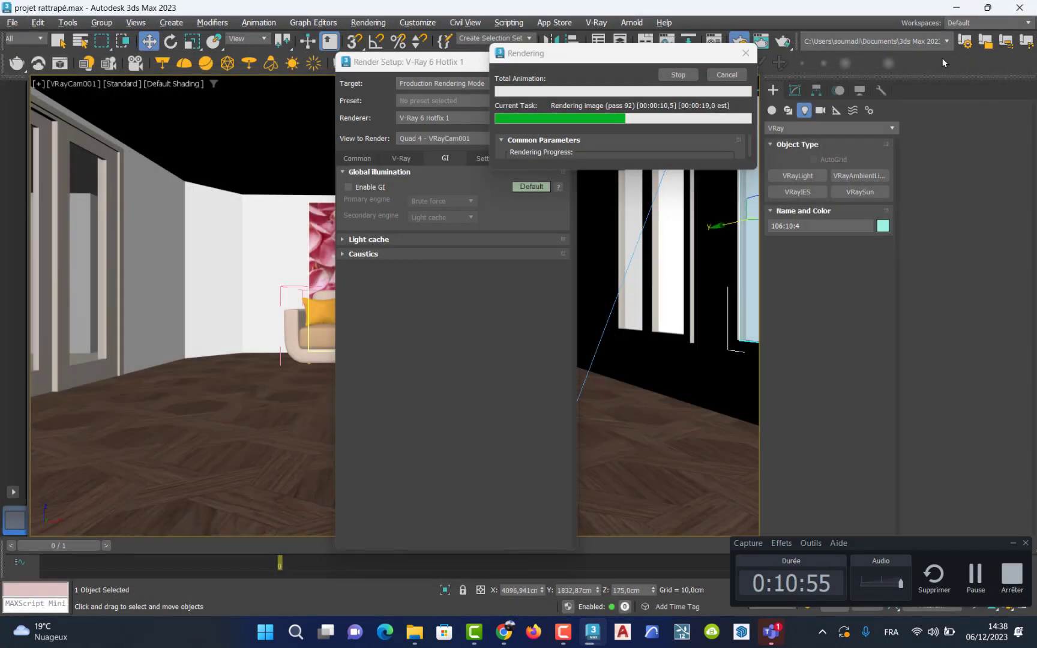
click(728, 75)
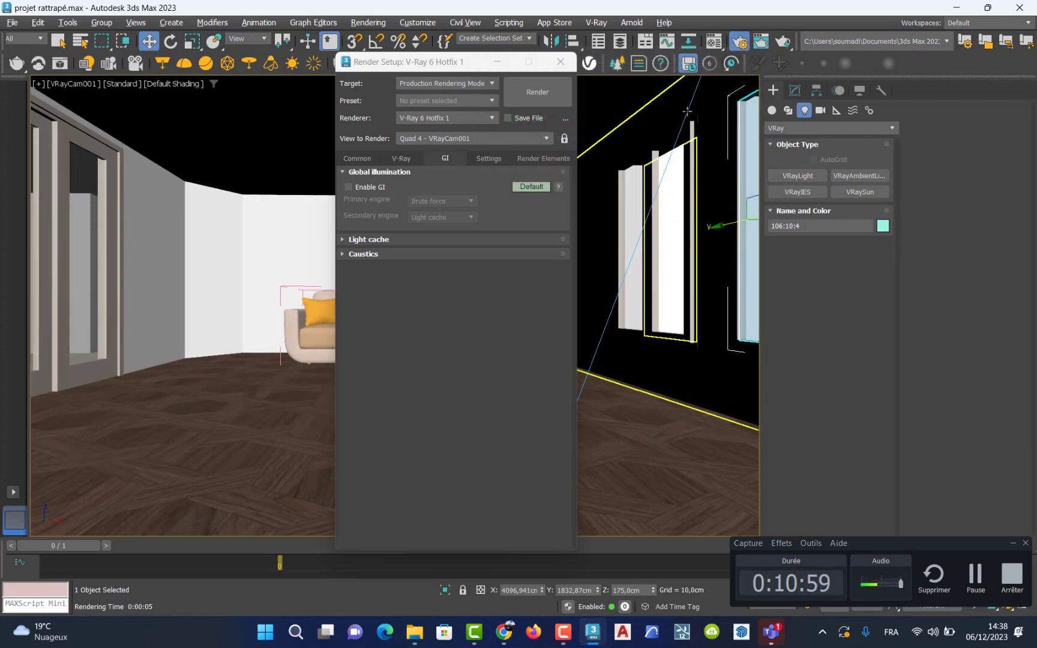
click(348, 187)
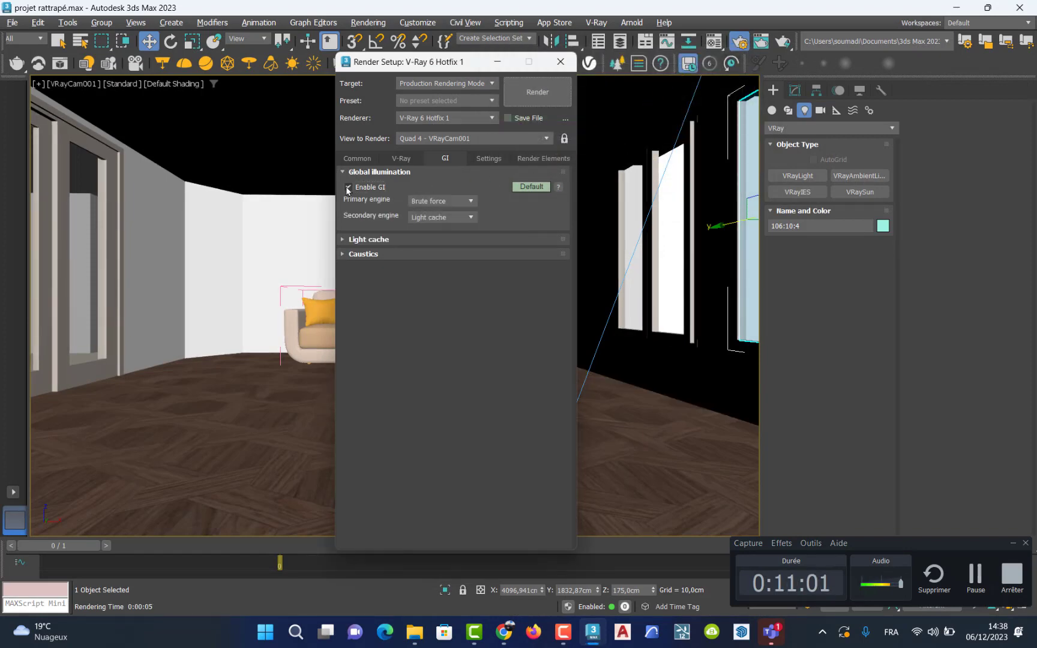
- Set the primary global illumination engine to Irradiance map, briefly switching to Brute force for comparison
click(446, 200)
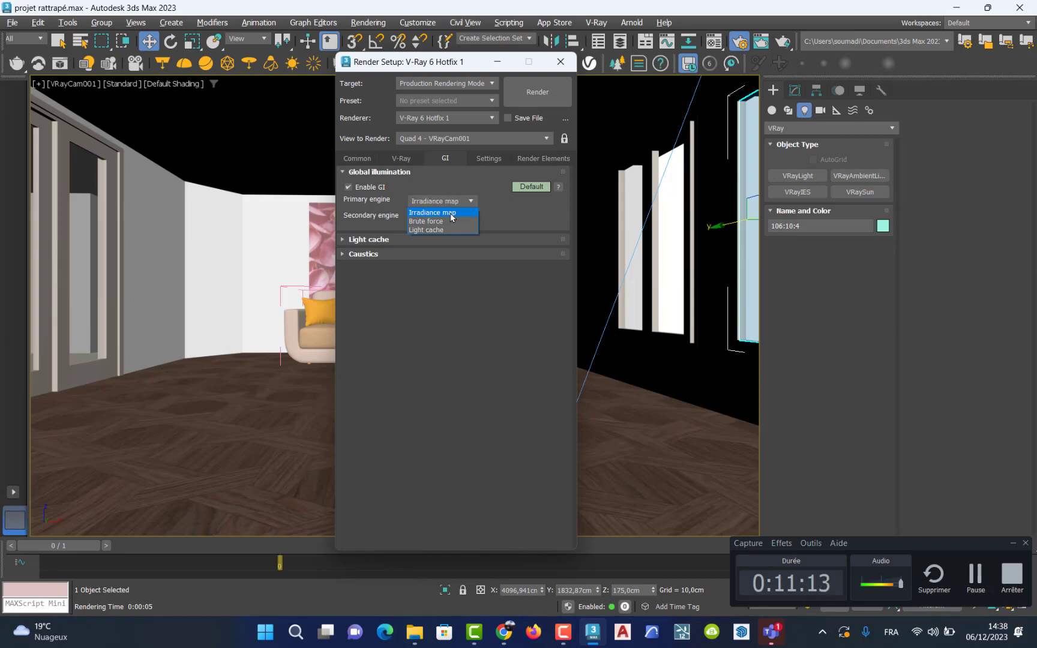
click(451, 213)
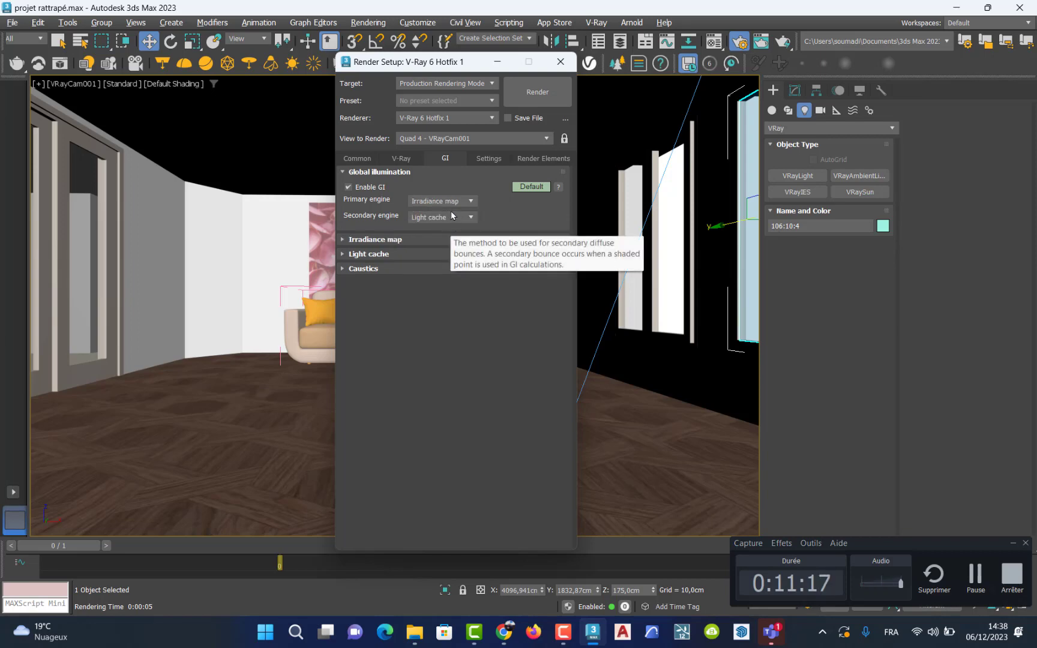
click(452, 200)
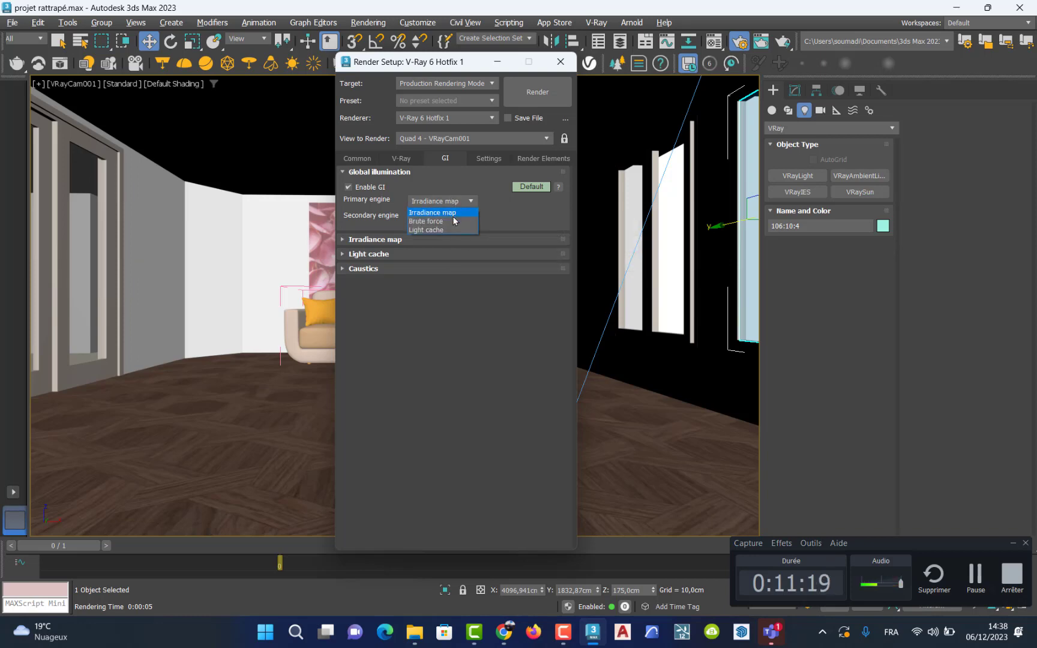
click(447, 222)
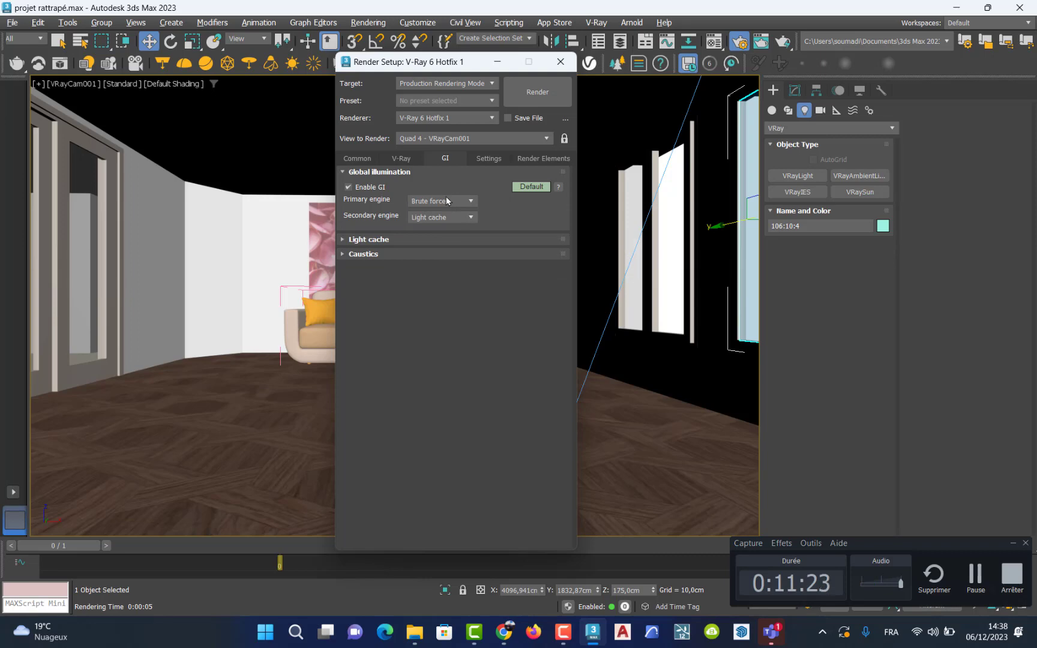
click(448, 201)
click(447, 212)
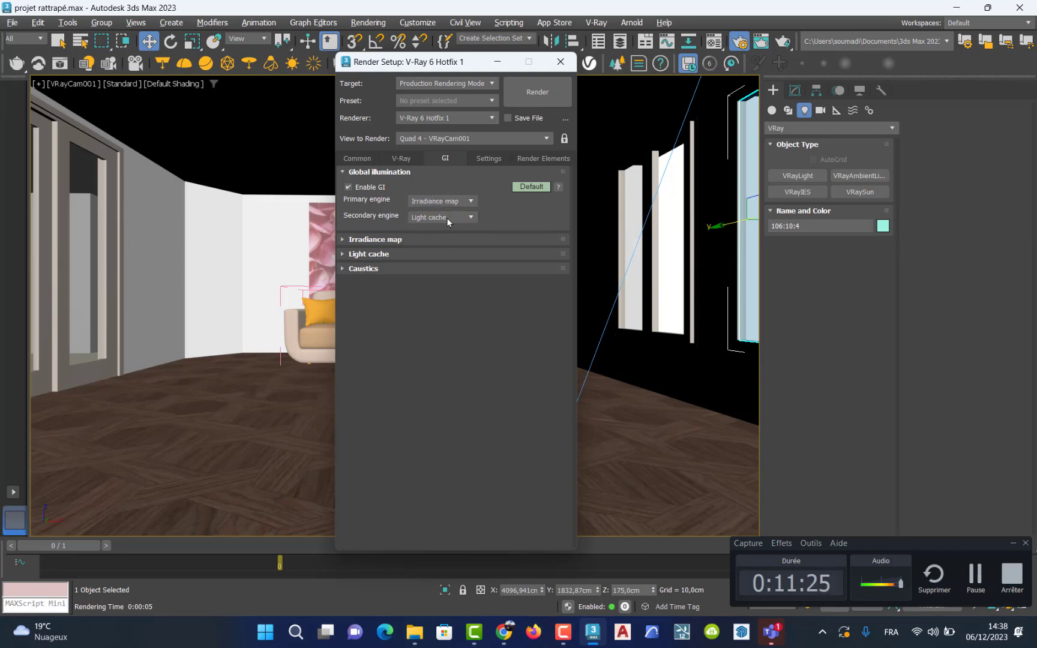
- Set the irradiance map preset to Very low and render the camera view
click(411, 238)
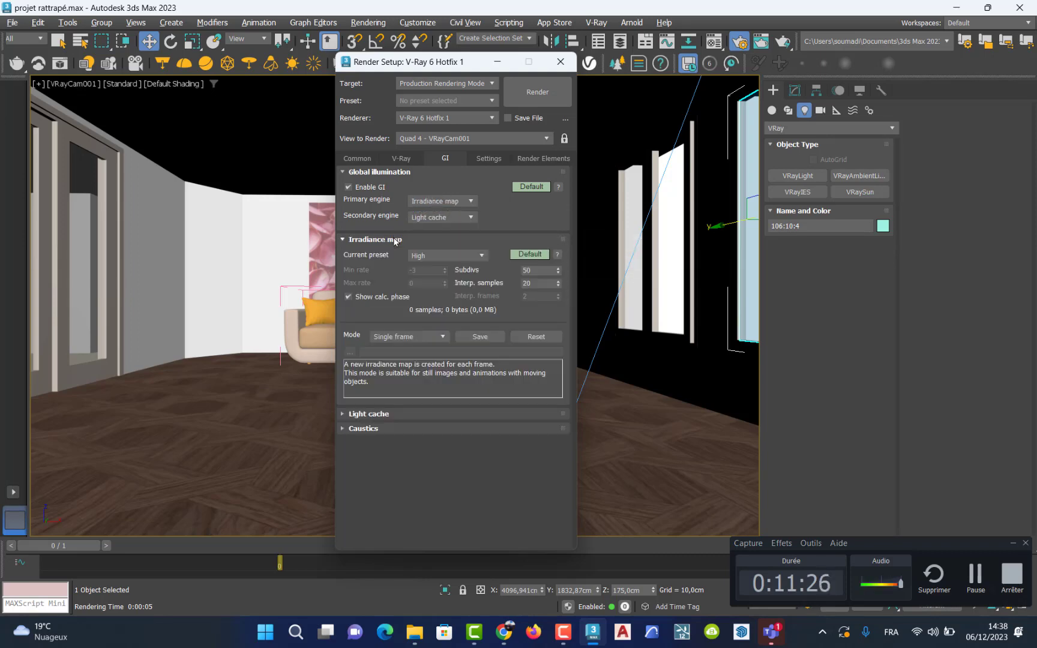
click(434, 258)
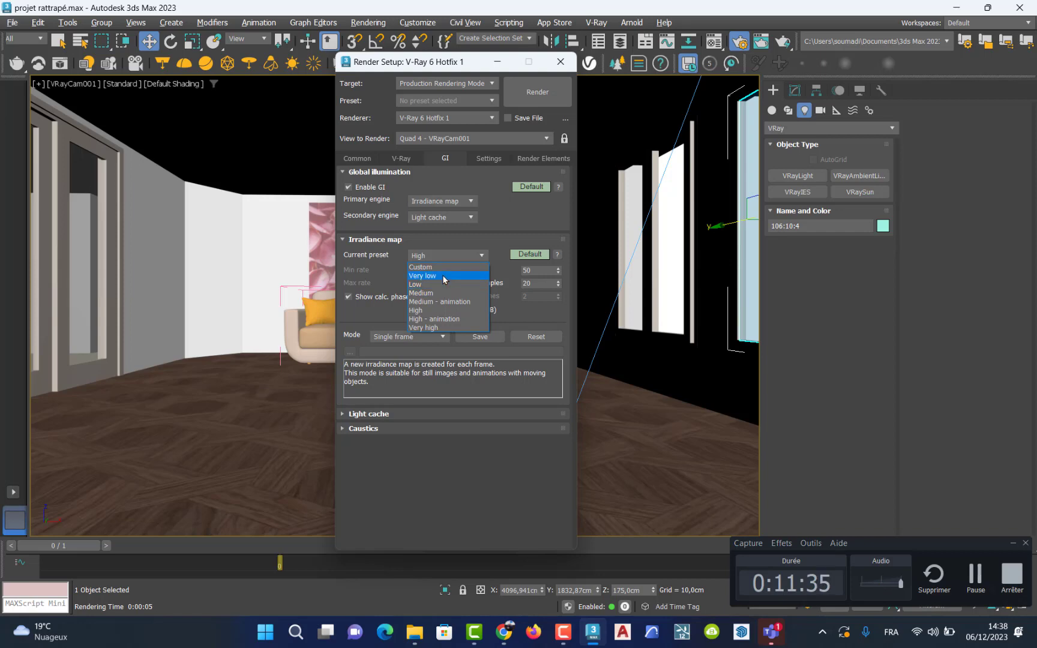
click(444, 277)
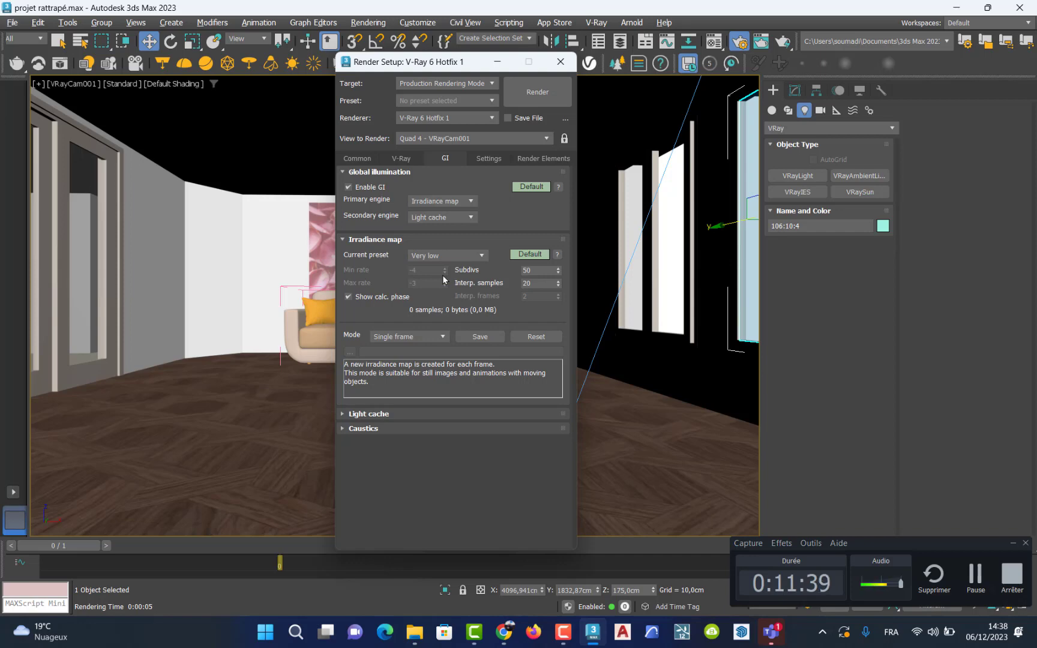
click(451, 255)
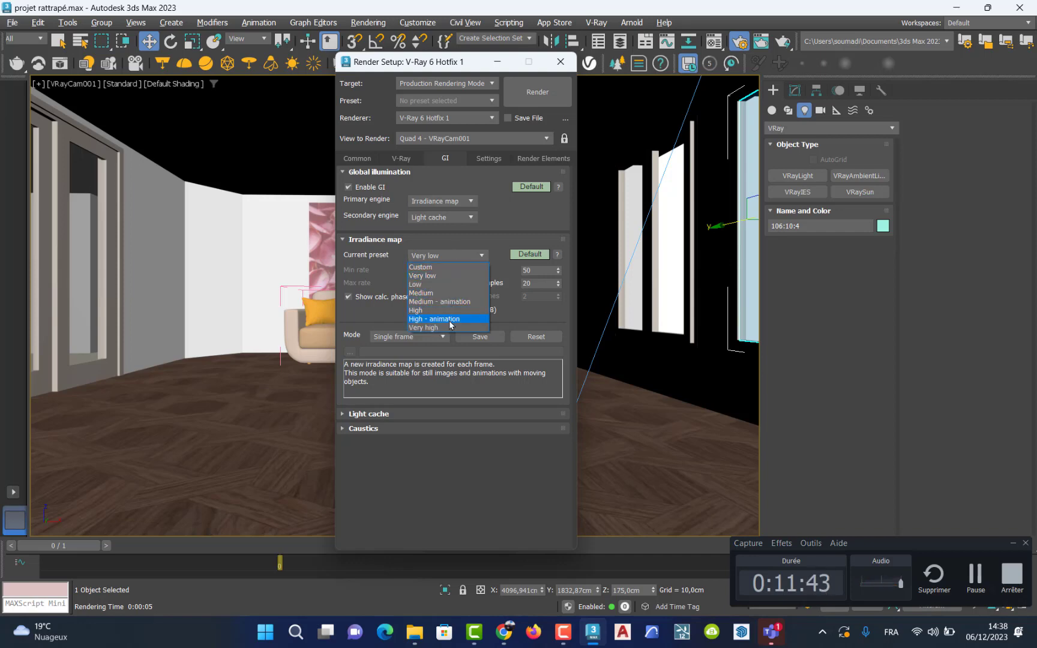
click(442, 280)
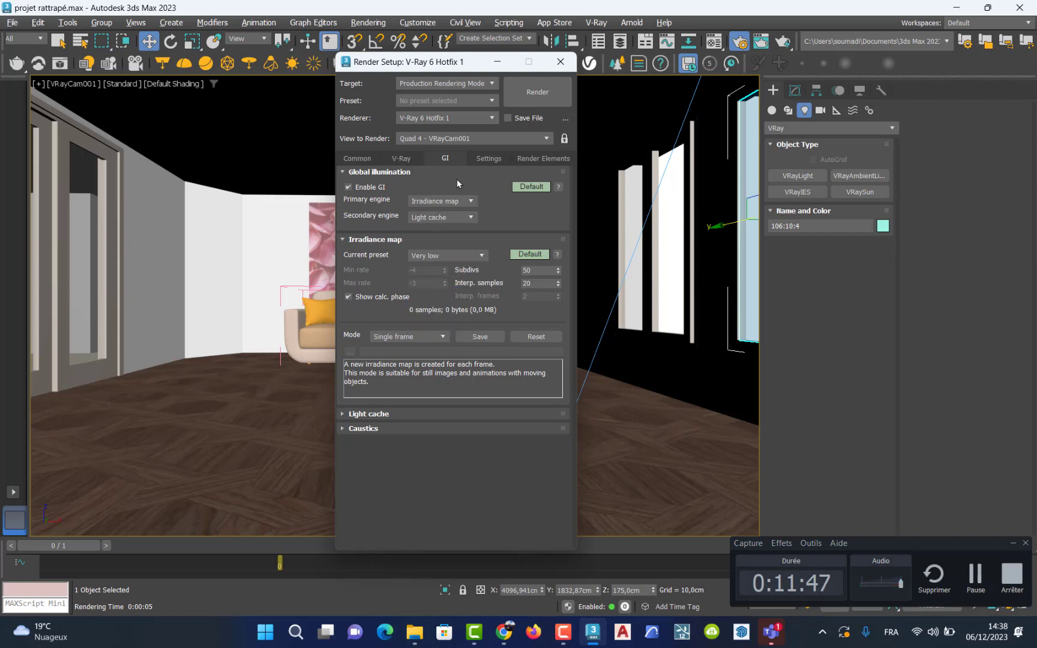
click(539, 100)
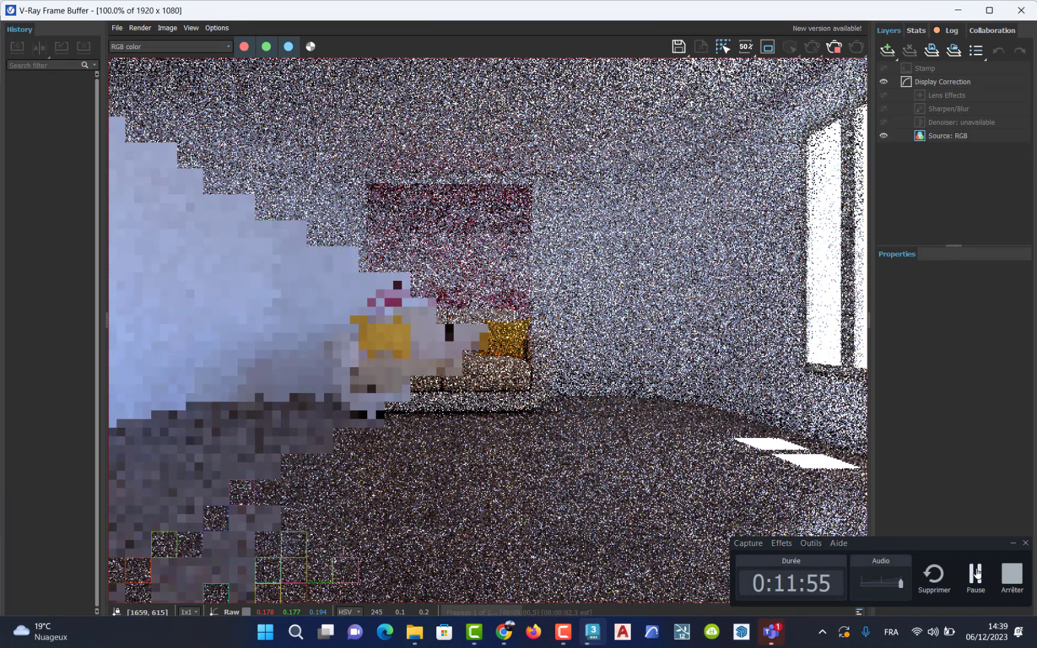
click(976, 573)
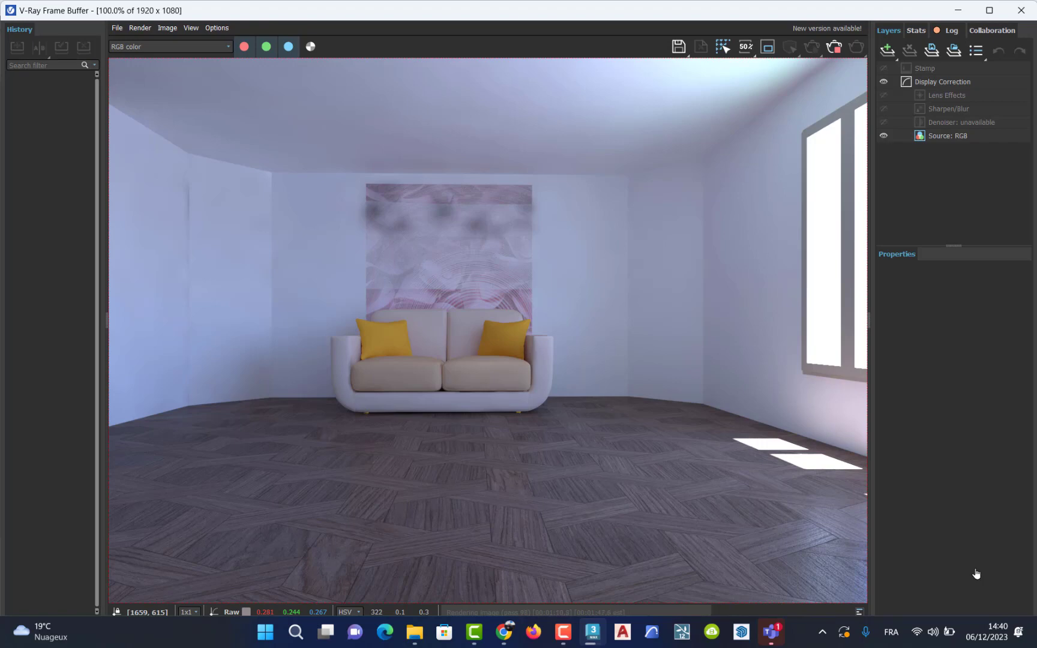
mouse_move(598, 636)
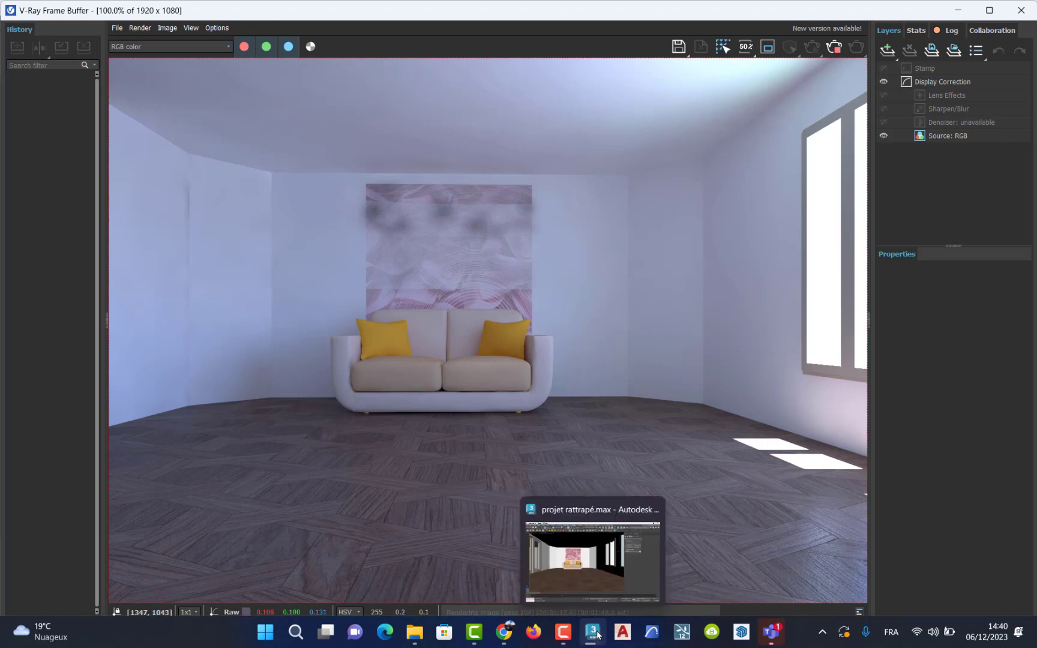
click(563, 631)
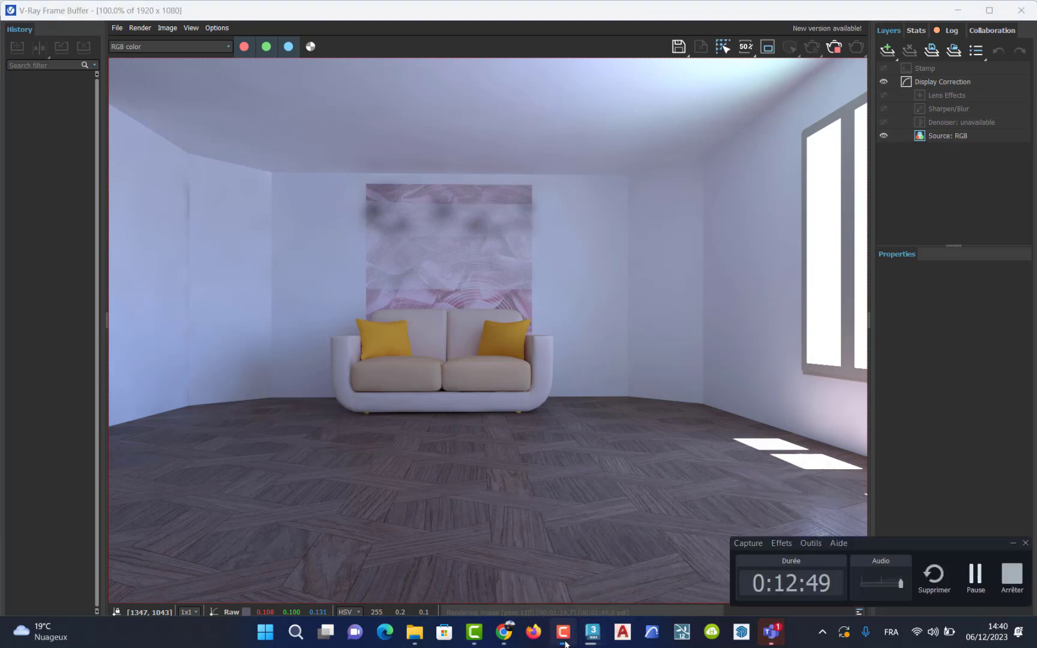